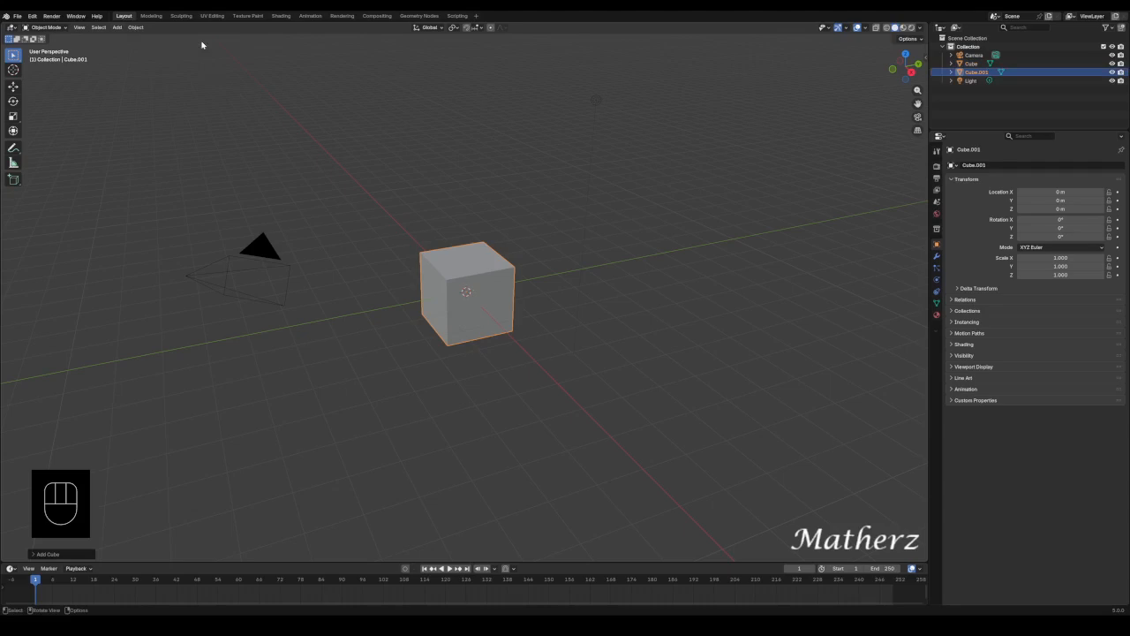
# Undo the extra cube and instead add a plane, scaled up to about 14.9 times.
pyautogui.hotkey('ctrl', 'z')
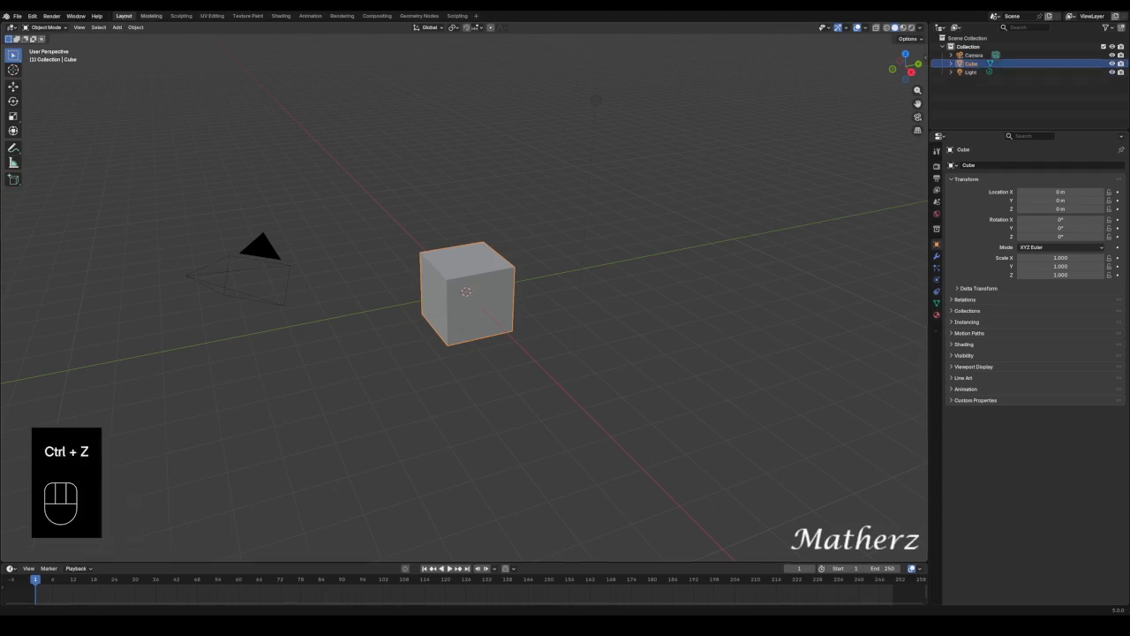
pyautogui.click(118, 27)
pyautogui.moveTo(125, 44)
pyautogui.click(202, 39)
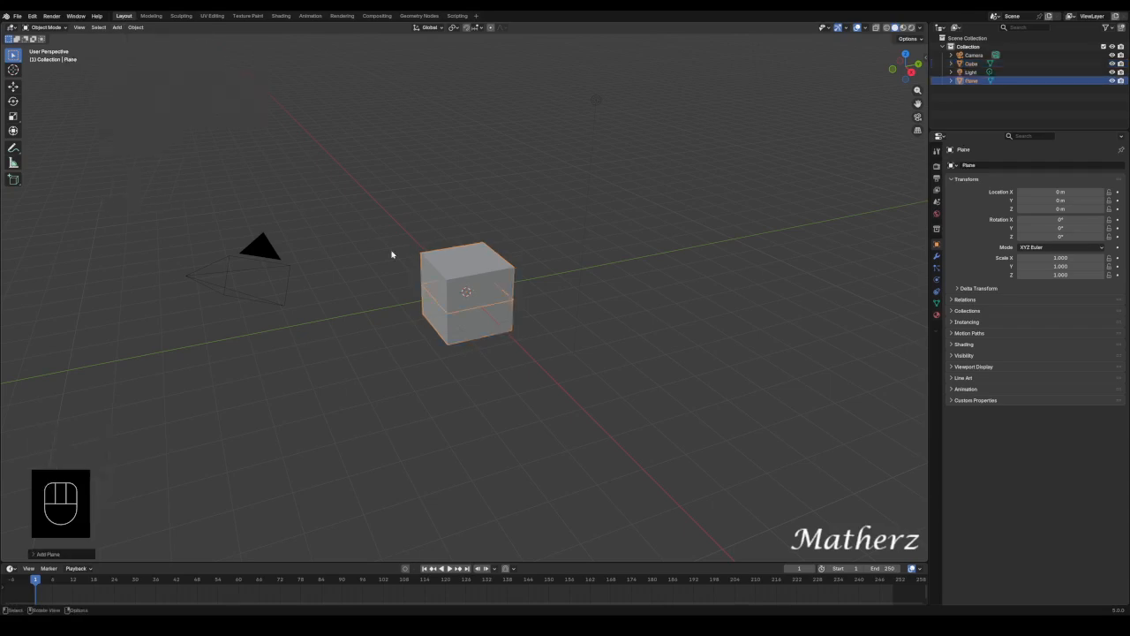
pyautogui.press('s')
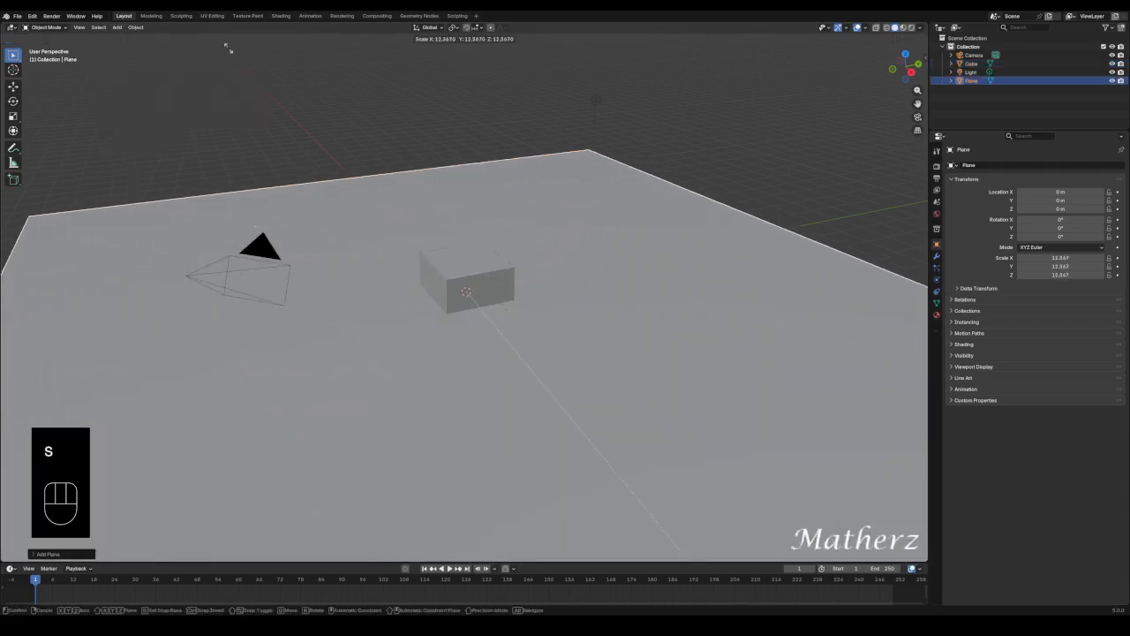
pyautogui.click(402, 191)
pyautogui.scroll(-5, 507, 144)
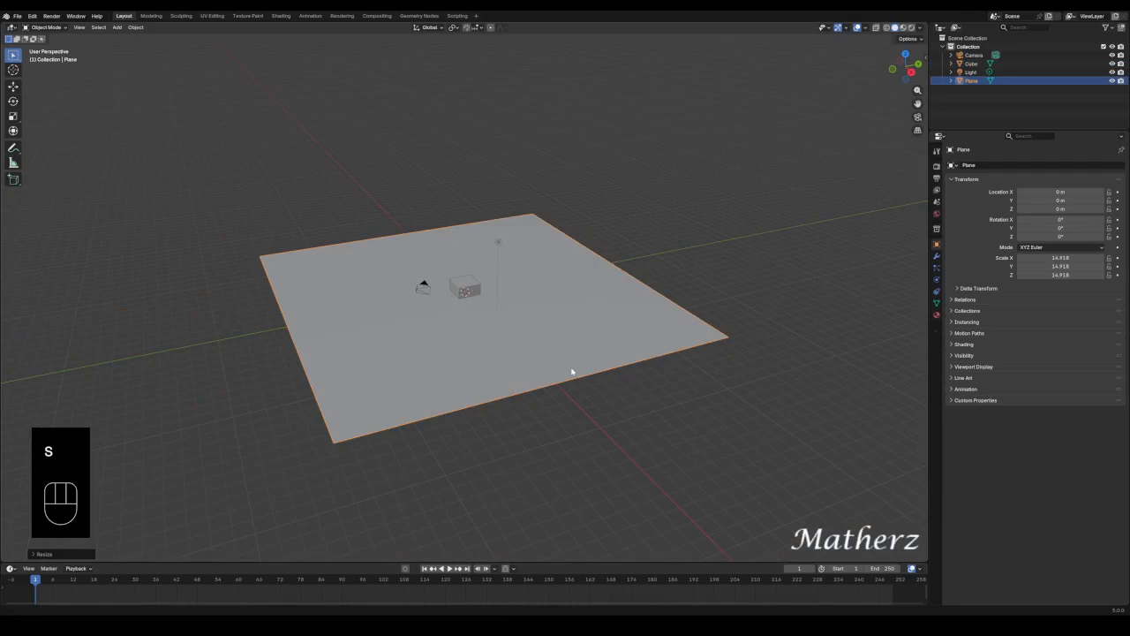
# Duplicate the plane and raise the copy about 6.9 m along the Z axis.
pyautogui.hotkey('shift', 'd')
pyautogui.moveTo(575, 374); pyautogui.dragTo(575, 291, button='middle')
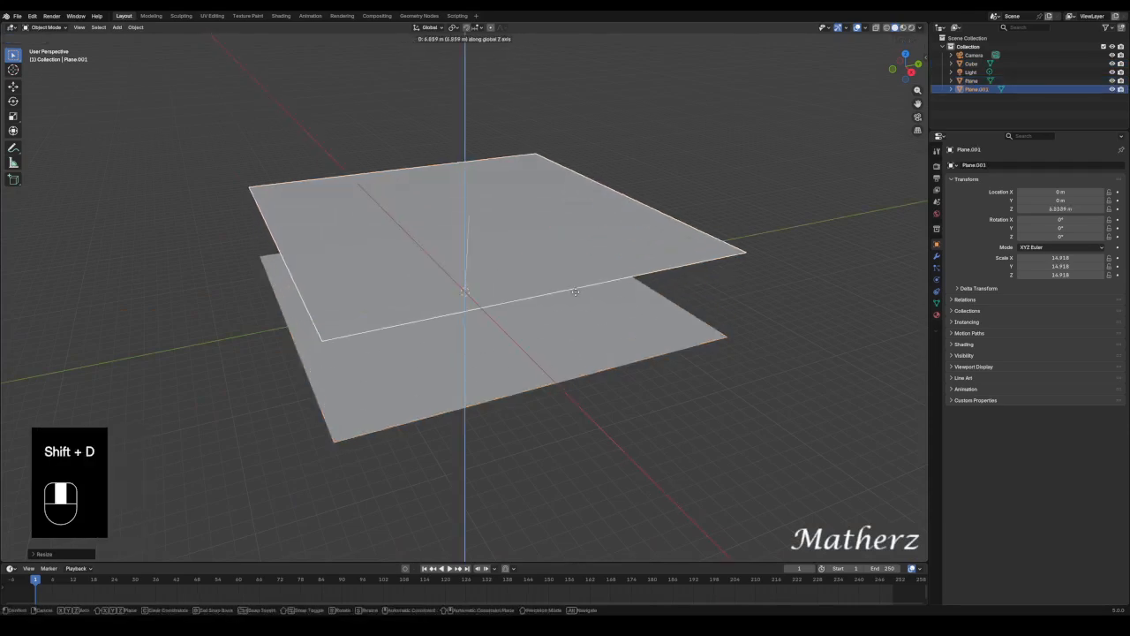
pyautogui.click(575, 292)
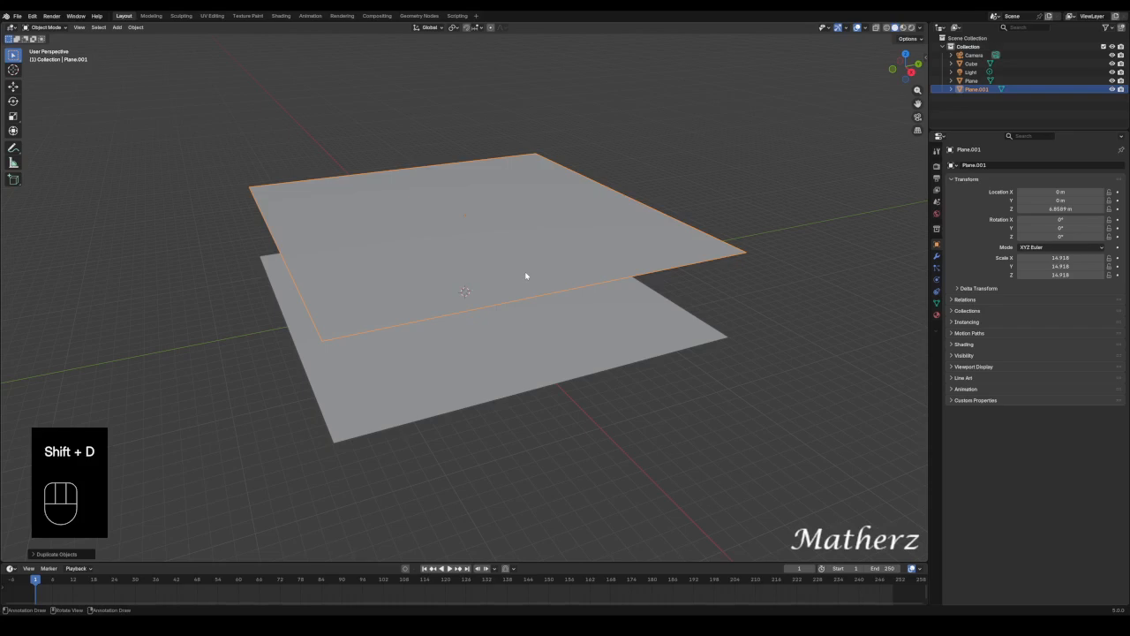
# Rotate the plane copy 90° about X and move it about 14.7 m along Y to the floor's edge as a wall.
pyautogui.press('r')
pyautogui.press('x')
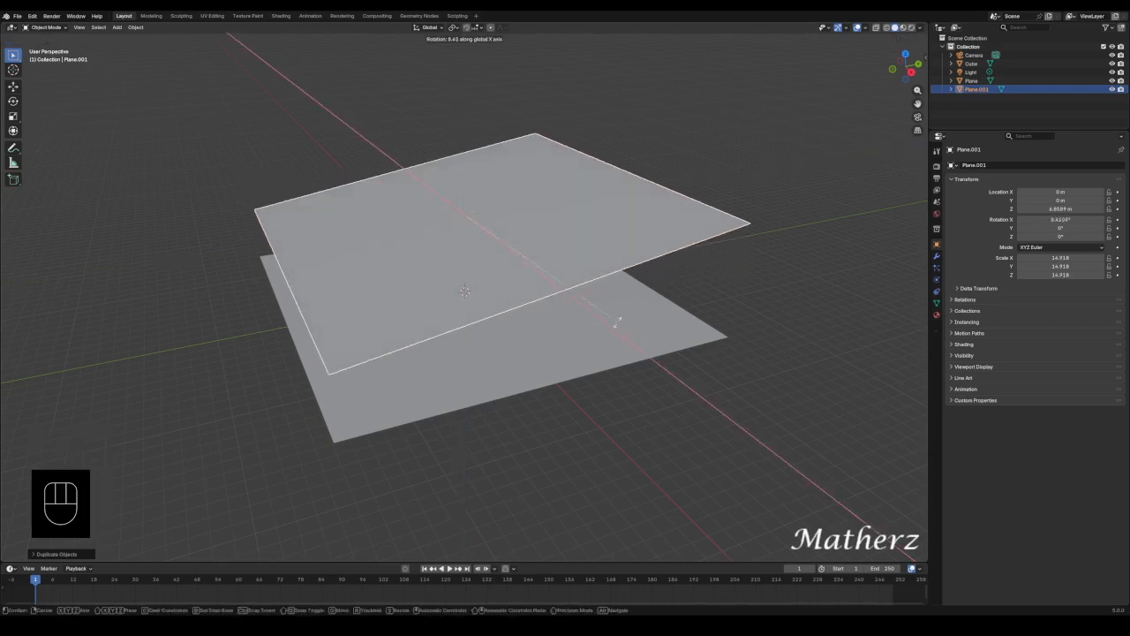
pyautogui.write('90')
pyautogui.click(612, 320)
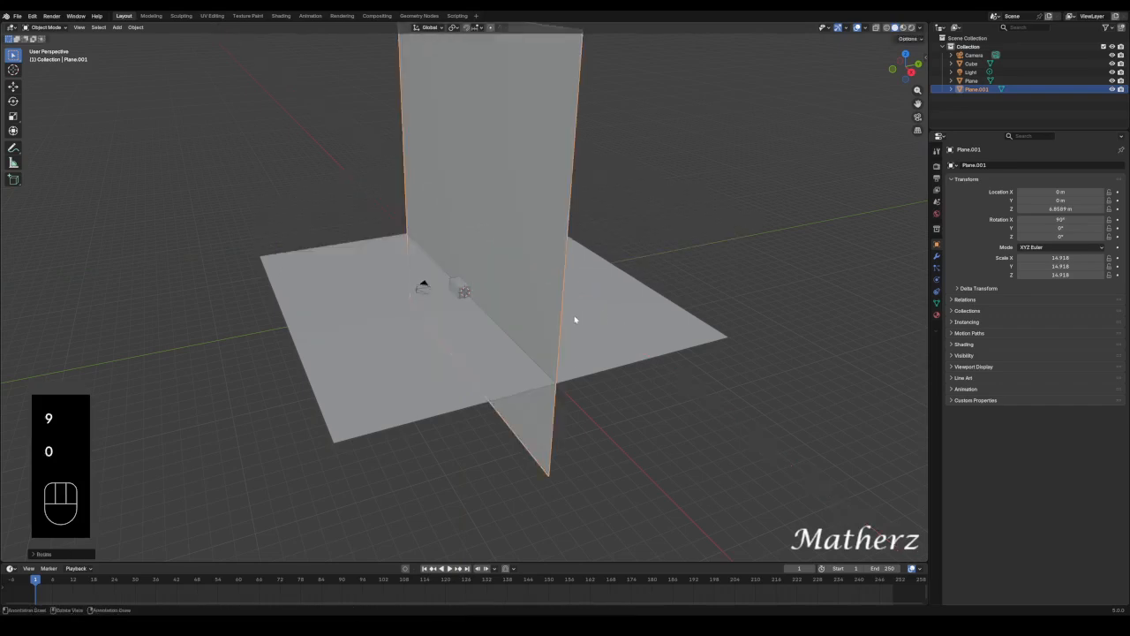
pyautogui.press('g')
pyautogui.press('y')
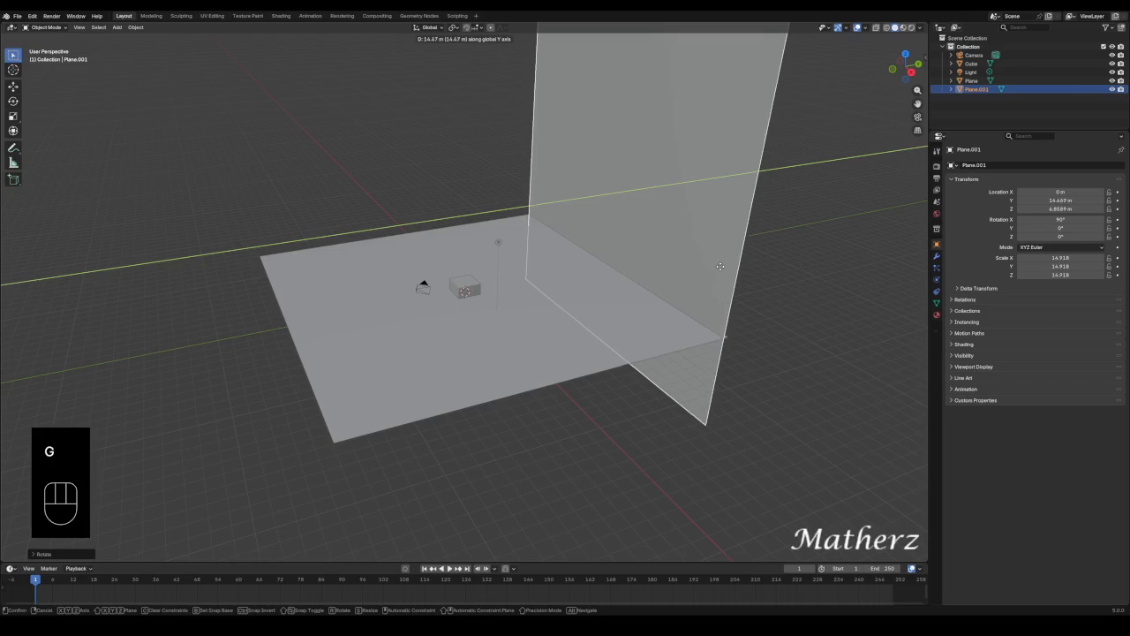
pyautogui.click(721, 265)
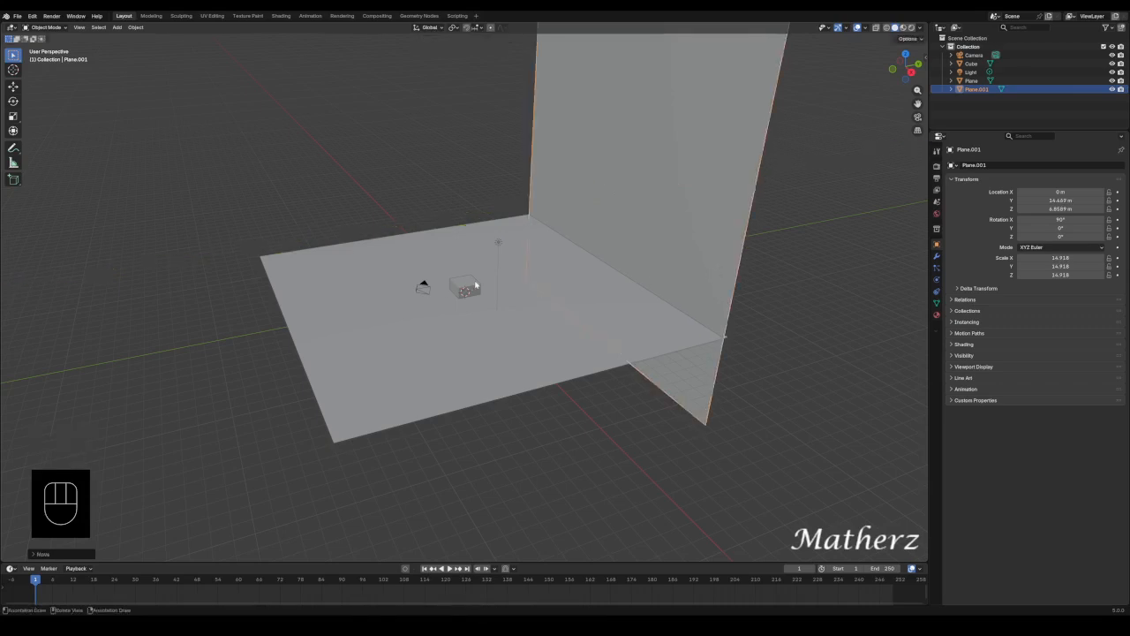
# Raise the cube above the floor plane to a Z location of about 5.2 m.
pyautogui.click(475, 285)
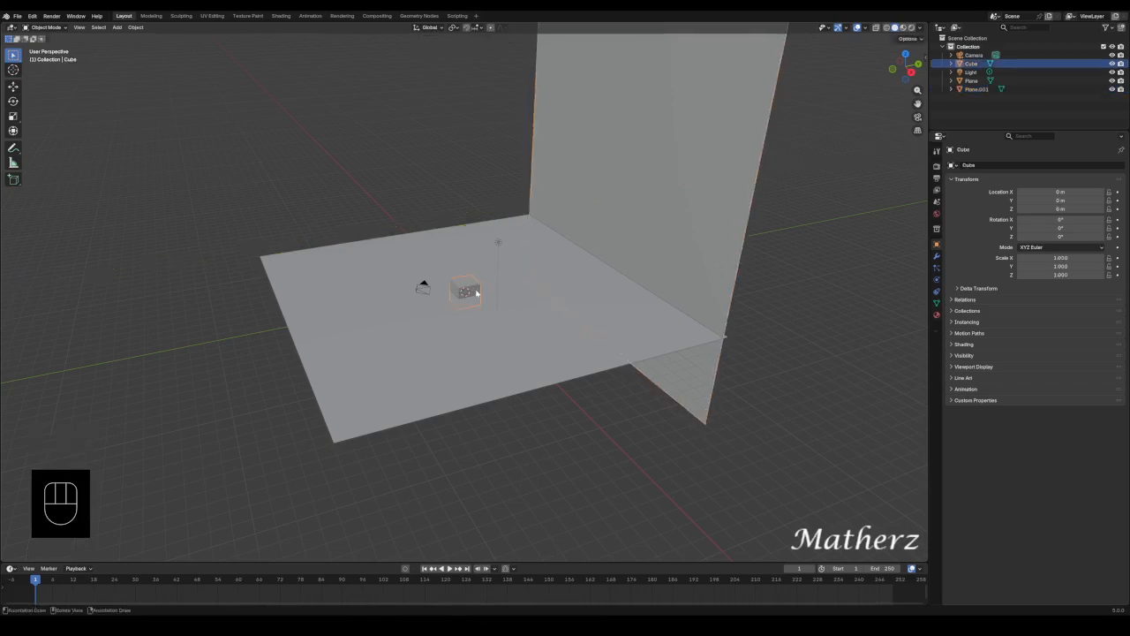
pyautogui.scroll(5, 476, 293)
pyautogui.scroll(-3, 476, 294)
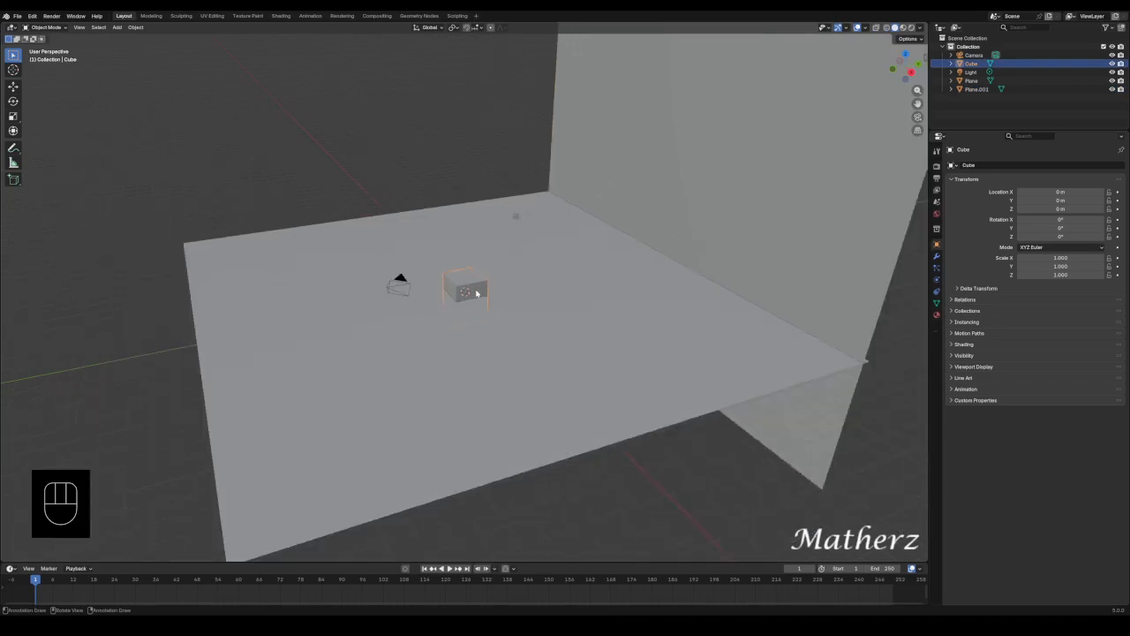
pyautogui.press('g')
pyautogui.click(478, 212)
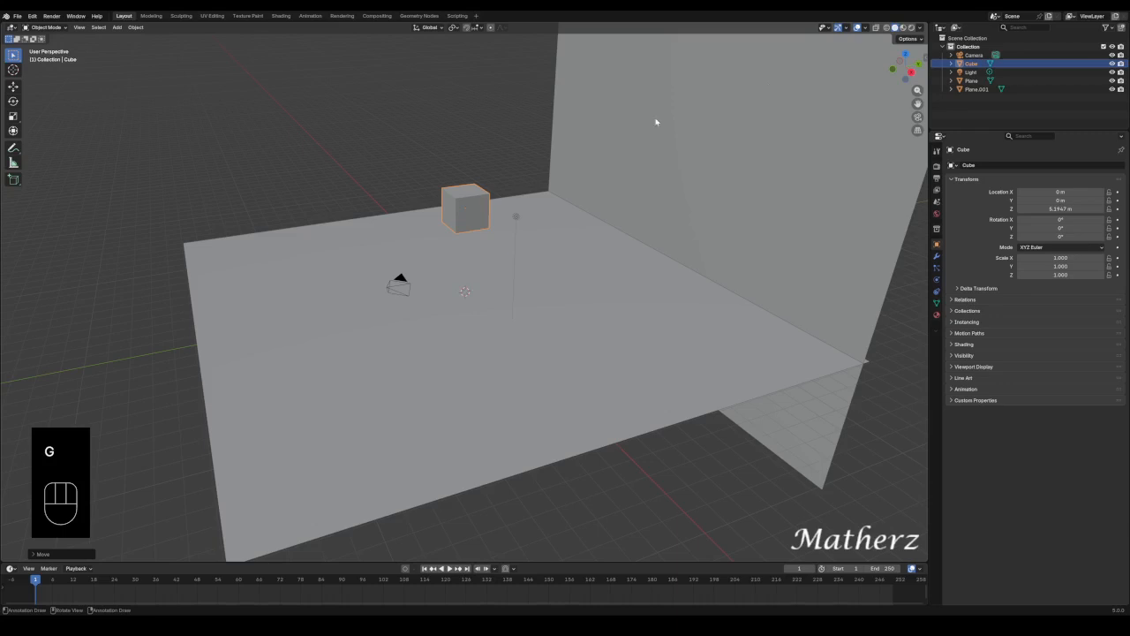
# Set the render engine to Cycles.
pyautogui.click(937, 166)
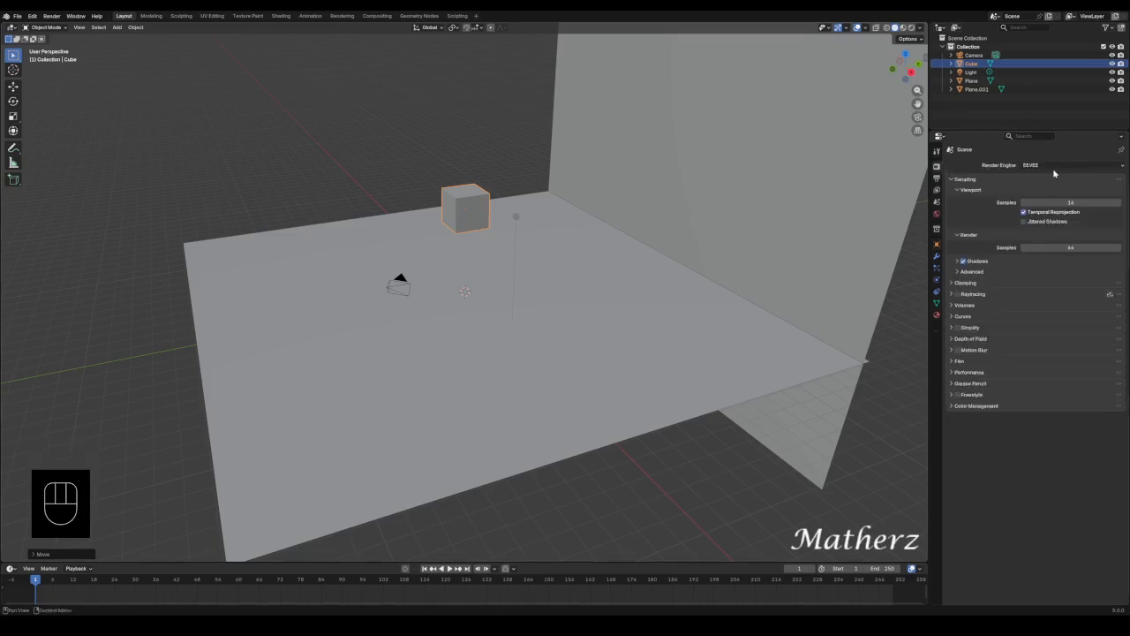
pyautogui.click(1058, 166)
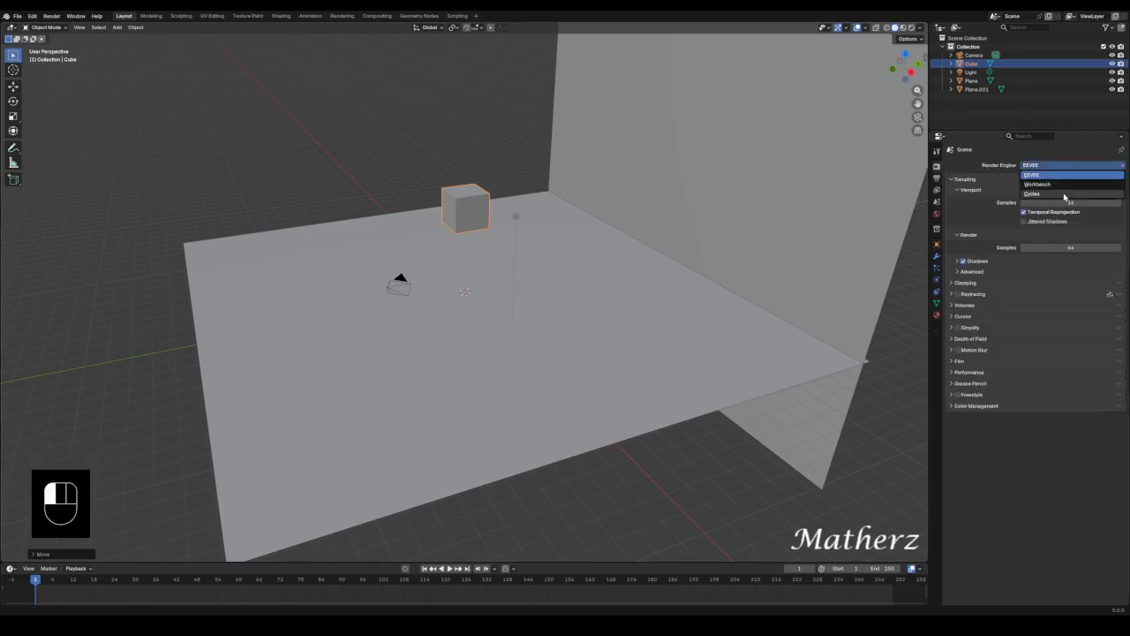
pyautogui.click(1059, 194)
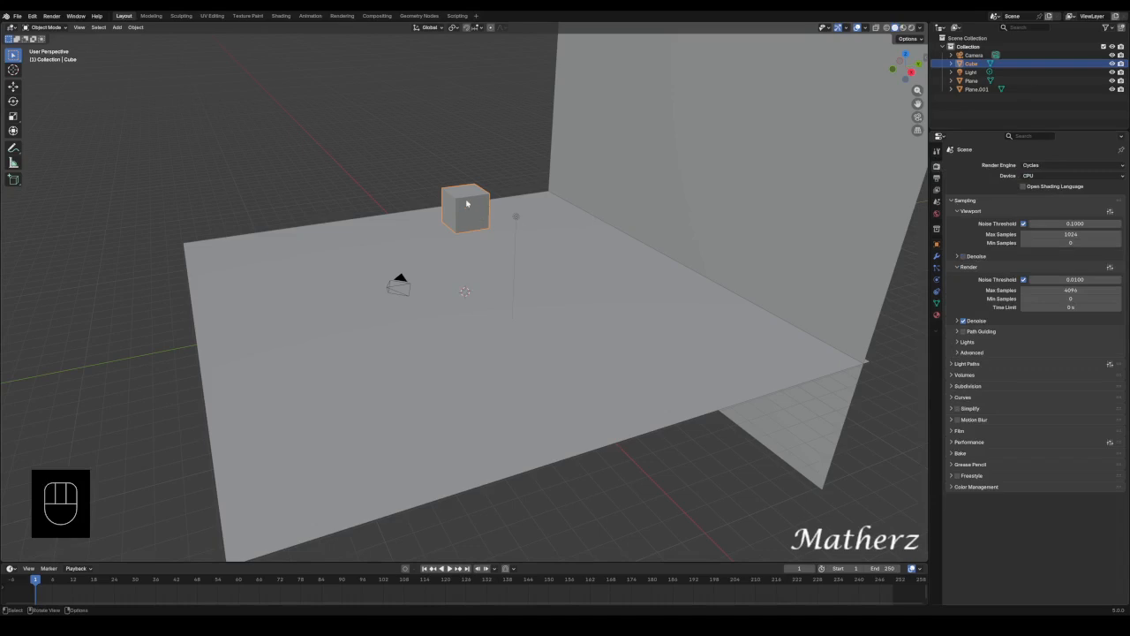
# Stretch the cube along the Y axis into a long horizontal block.
pyautogui.scroll(5, 467, 204)
pyautogui.keyDown('shift'); pyautogui.moveTo(460, 118); pyautogui.dragTo(552, 215, button='middle'); pyautogui.keyUp('shift')
pyautogui.press('s')
pyautogui.click(661, 193)
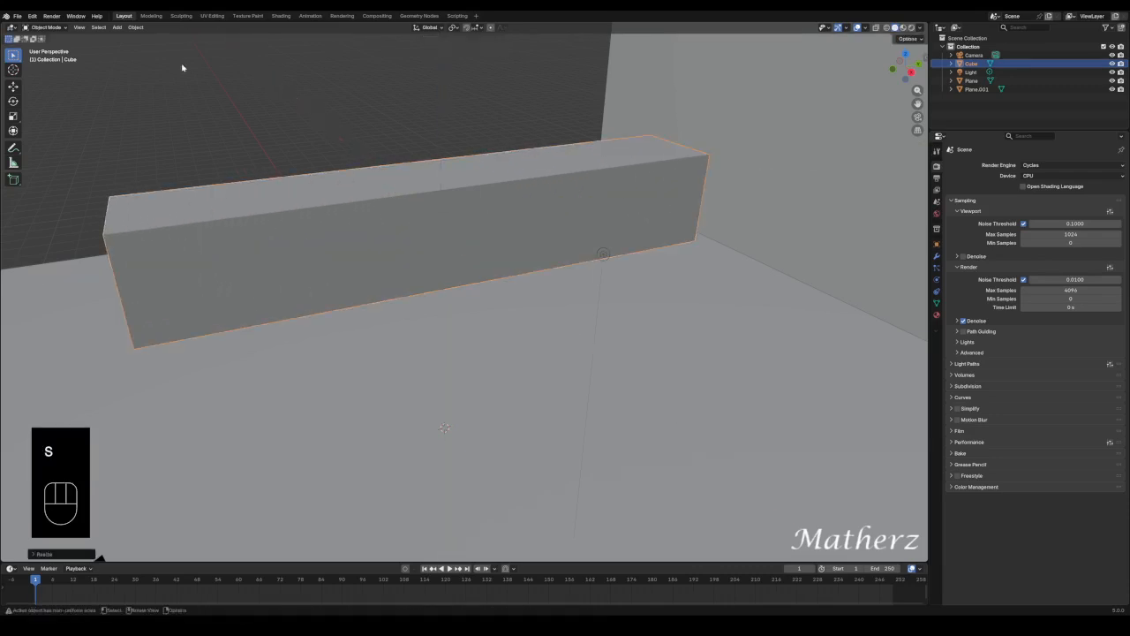
# In Edit Mode, add two lengthwise loop cuts around the block, one at mid-height and one midway between it and the top.
pyautogui.click(45, 27)
pyautogui.click(57, 47)
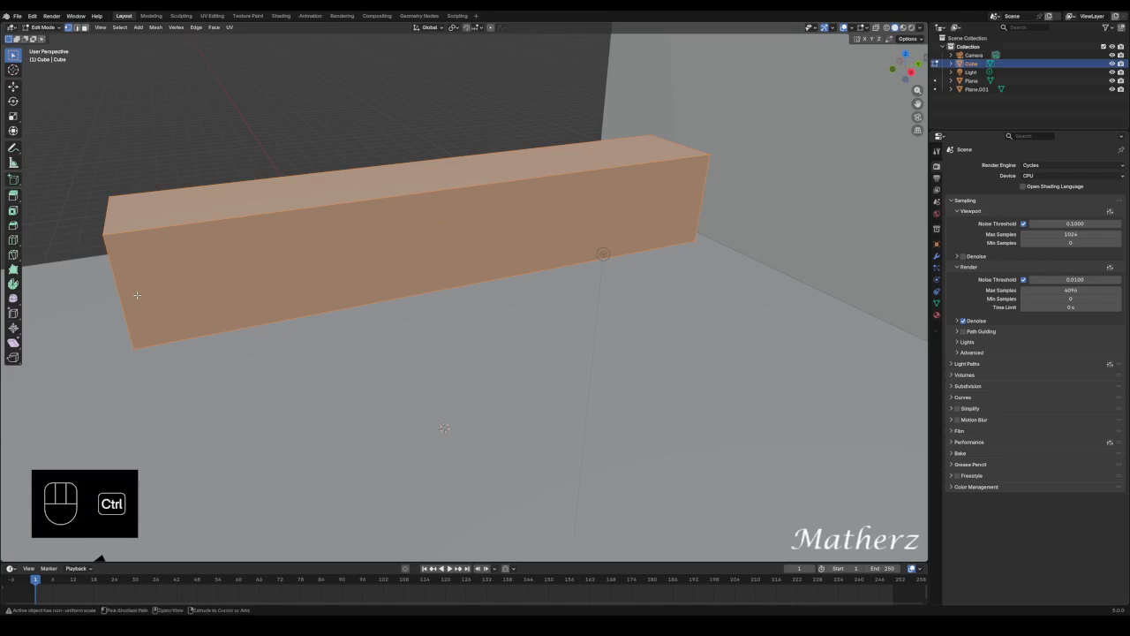
pyautogui.hotkey('ctrl', 'r')
pyautogui.click(127, 291)
pyautogui.moveTo(127, 293); pyautogui.dragTo(125, 284)
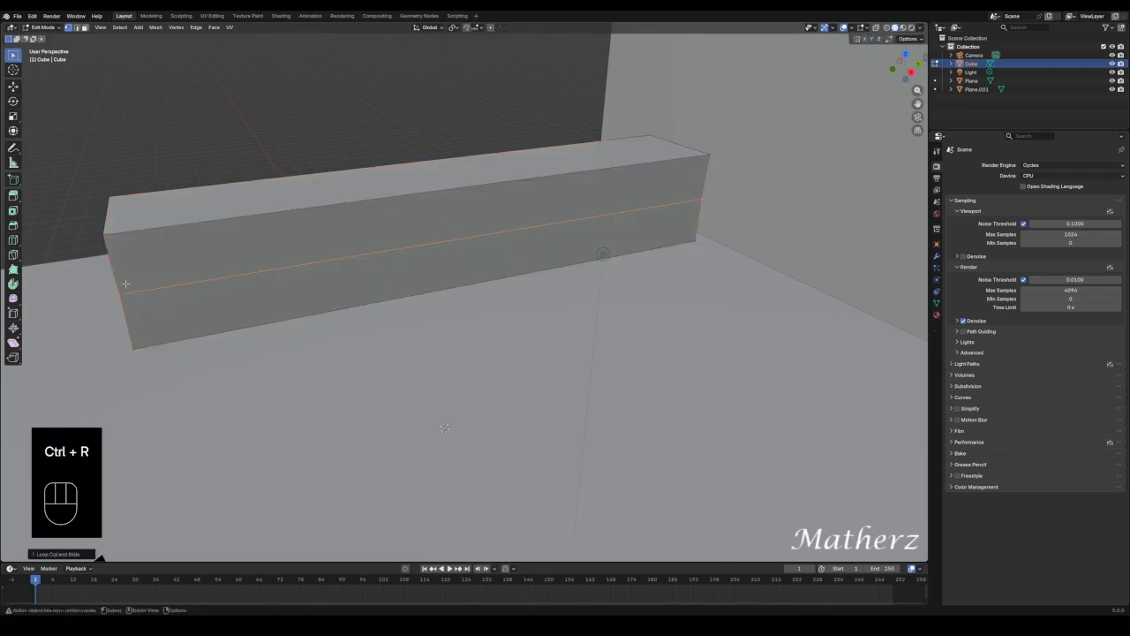
pyautogui.hotkey('ctrl', 'r')
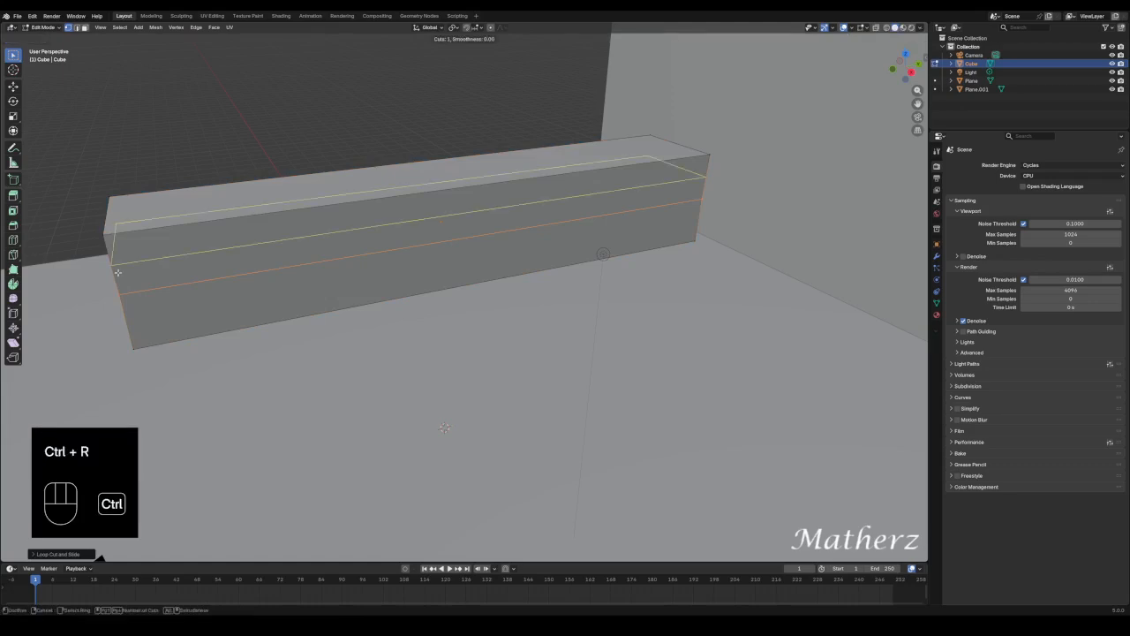
pyautogui.click(117, 272)
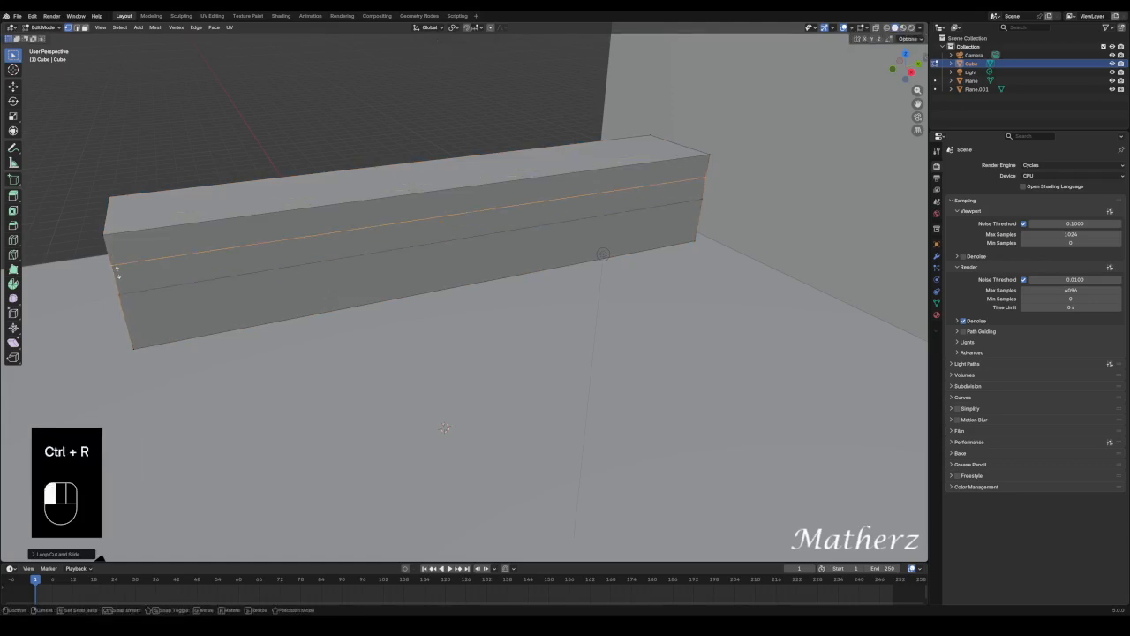
# Extrude the uppermost long side face of the block outward along X by about 0.7 m.
pyautogui.click(85, 28)
pyautogui.click(436, 208)
pyautogui.moveTo(207, 338); pyautogui.dragTo(253, 330, button='middle')
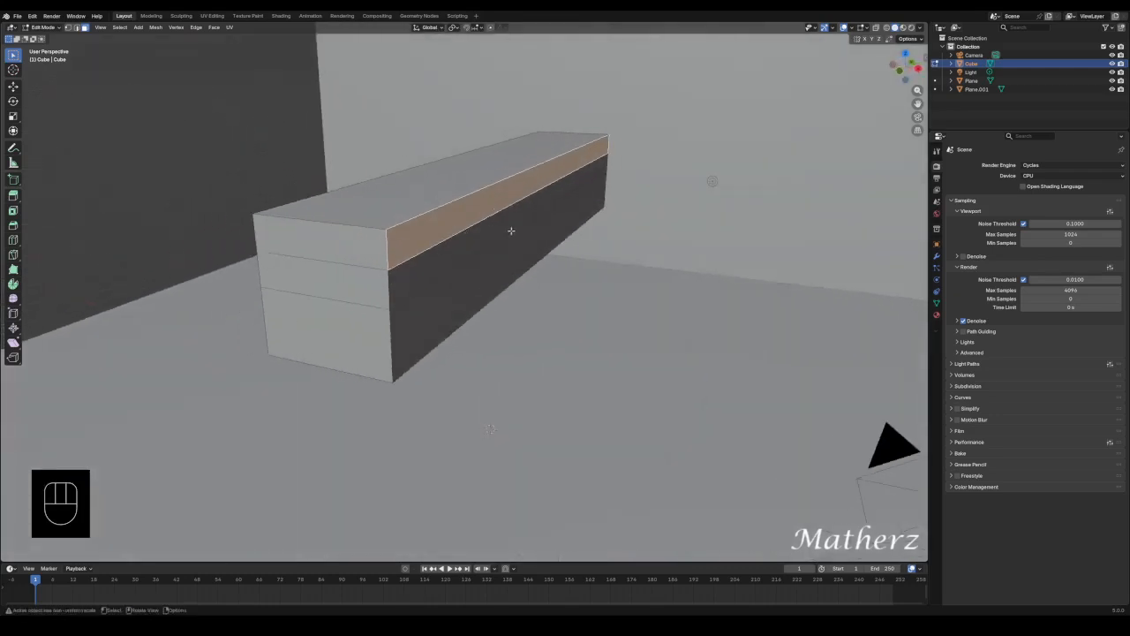
pyautogui.press('e')
pyautogui.middleClick(518, 235)
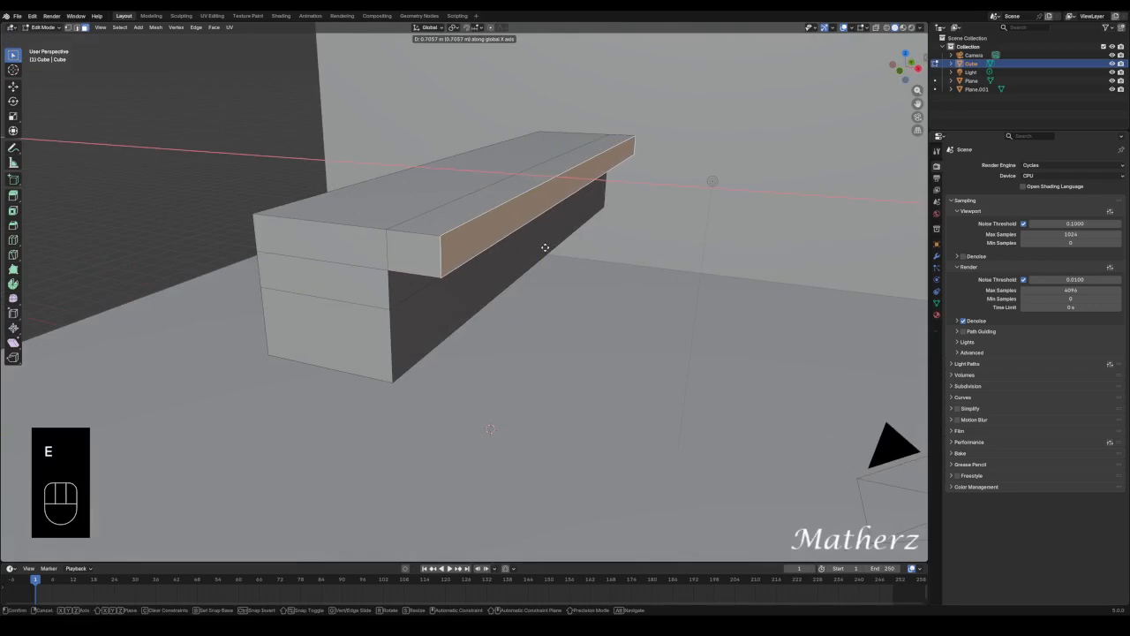
pyautogui.click(542, 246)
# Extrude the ledge's front face slightly again and scale it down a little to taper the edge.
pyautogui.press('e')
pyautogui.middleClick(542, 245)
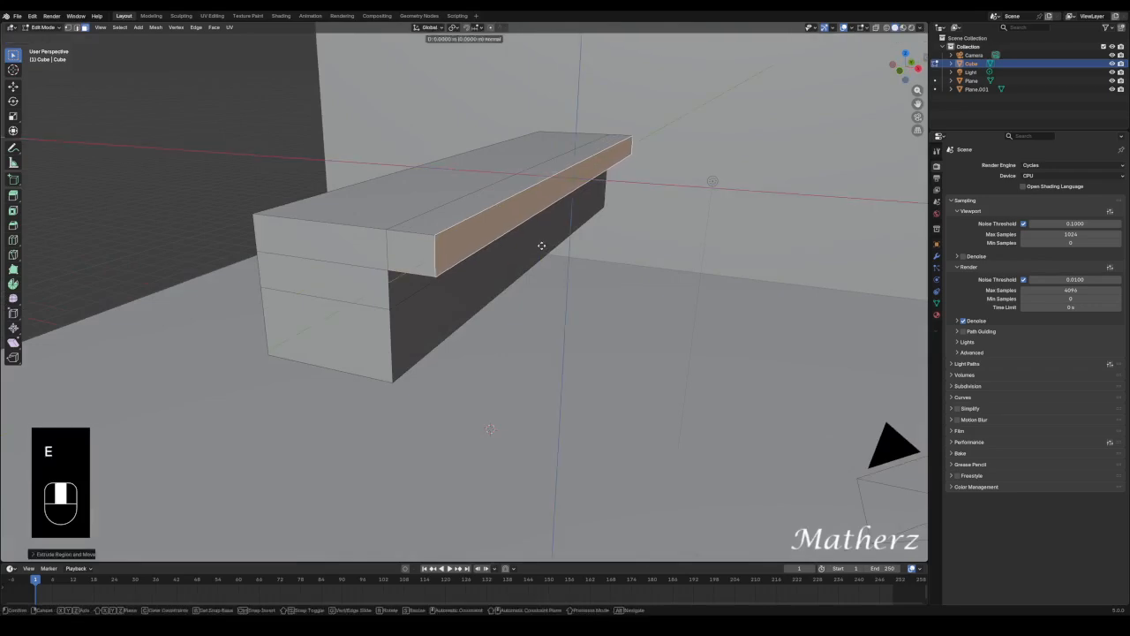
pyautogui.click(541, 245)
pyautogui.press('s')
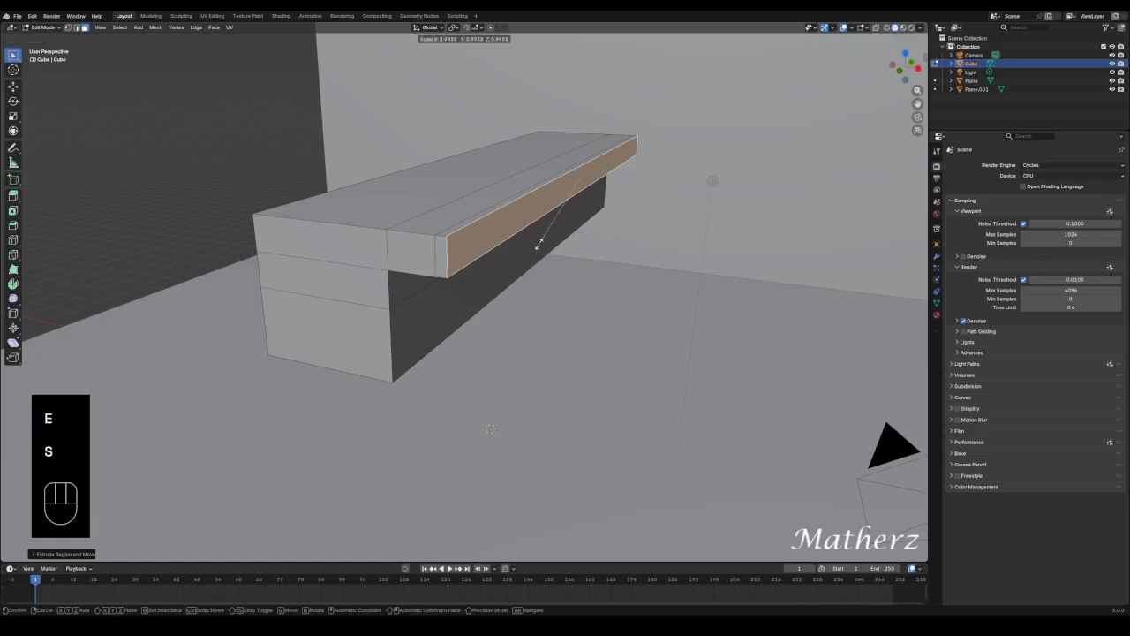
pyautogui.click(541, 242)
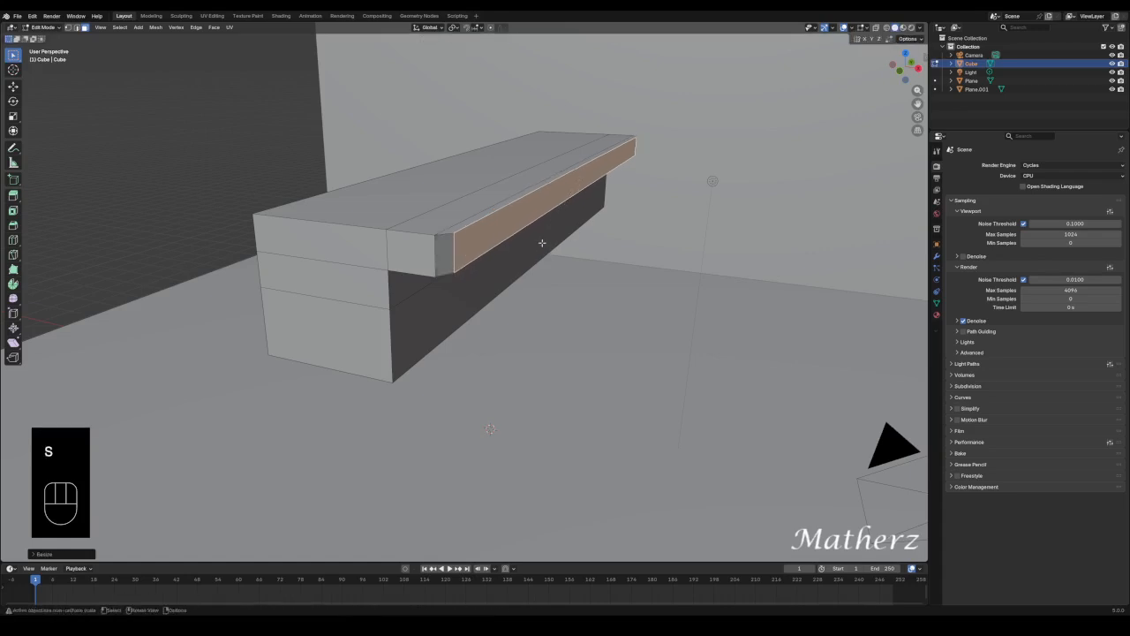
pyautogui.moveTo(543, 243); pyautogui.dragTo(526, 189, button='middle')
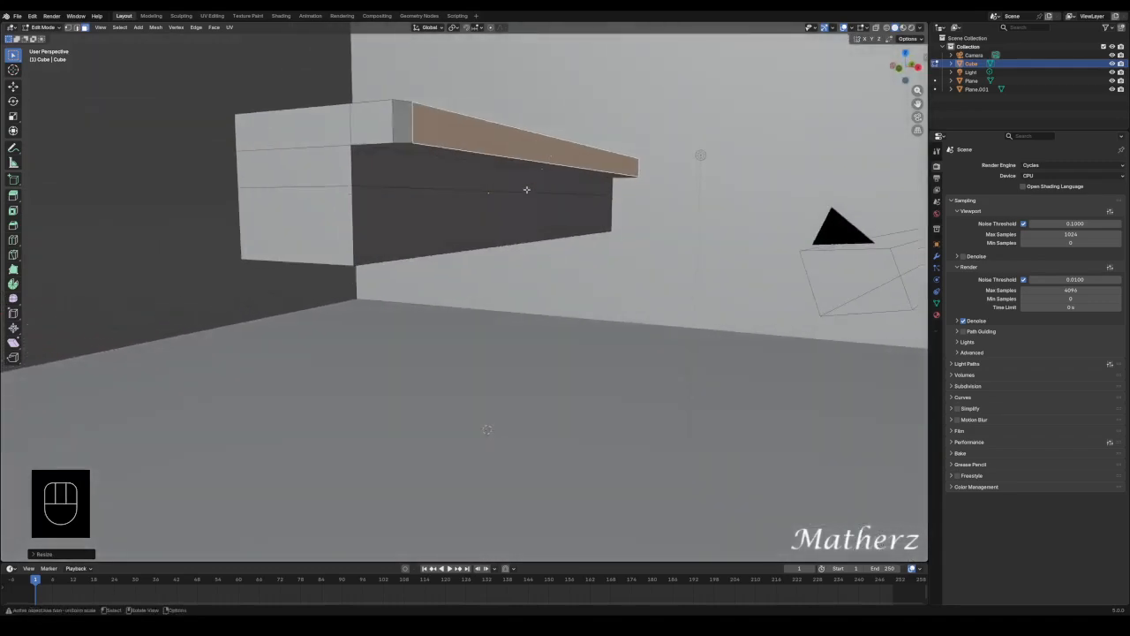
# Return to Object Mode and add a cylinder mesh.
pyautogui.click(44, 28)
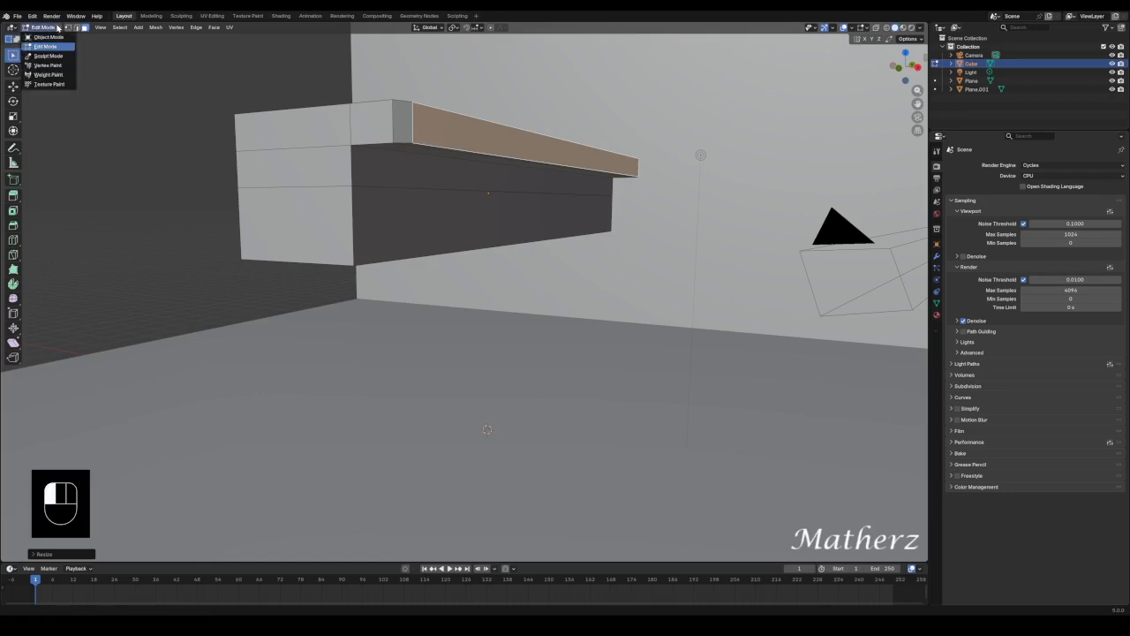
pyautogui.click(60, 41)
pyautogui.click(117, 28)
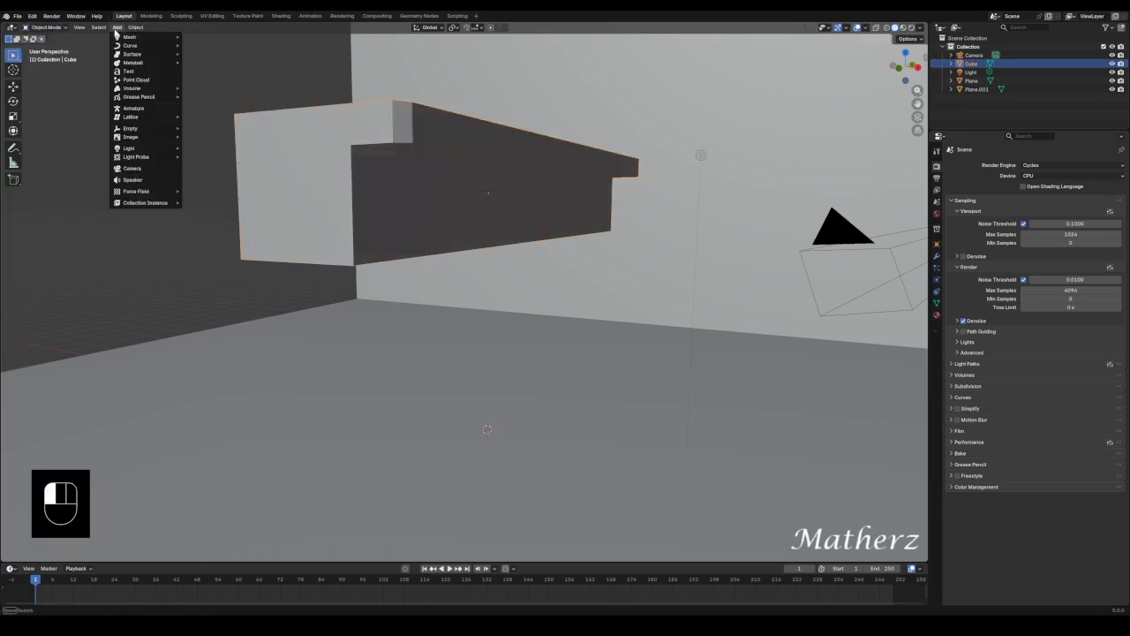
pyautogui.moveTo(133, 38)
pyautogui.click(223, 79)
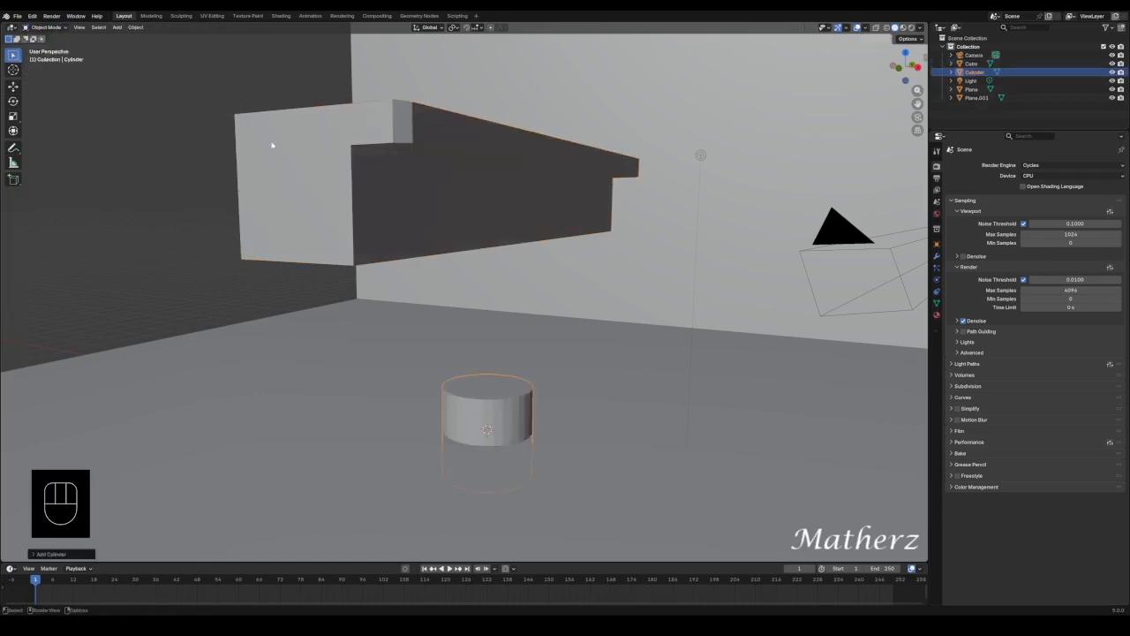
pyautogui.scroll(-3, 528, 383)
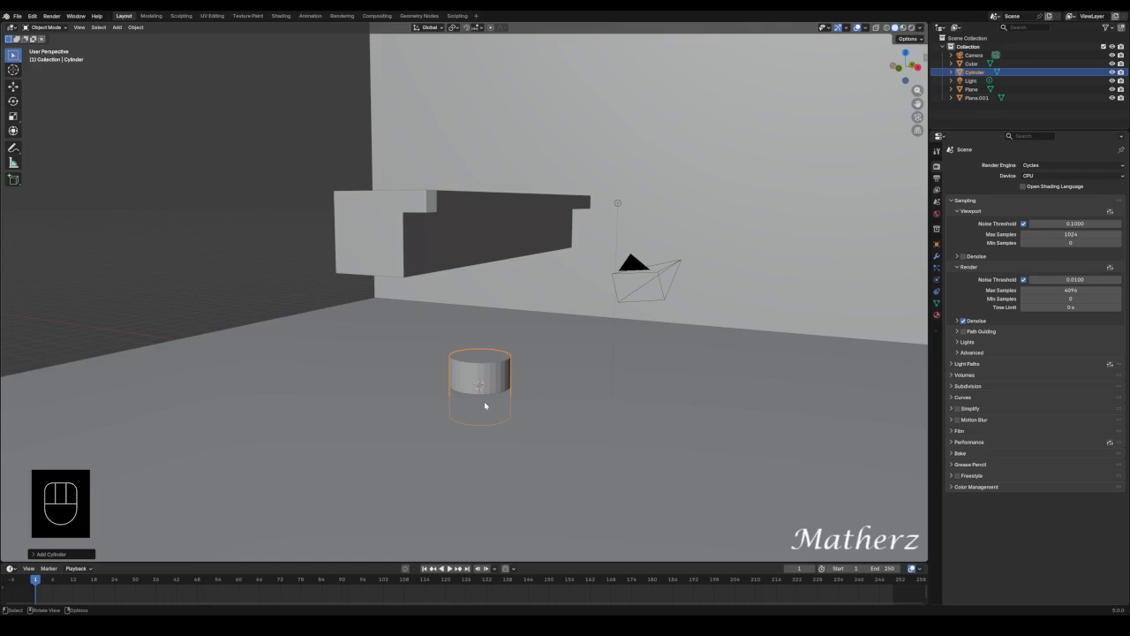
# Rotate the cylinder 90° about the X axis and raise it along Z to the height of the long block.
pyautogui.press('r')
pyautogui.press('x')
pyautogui.press('9')
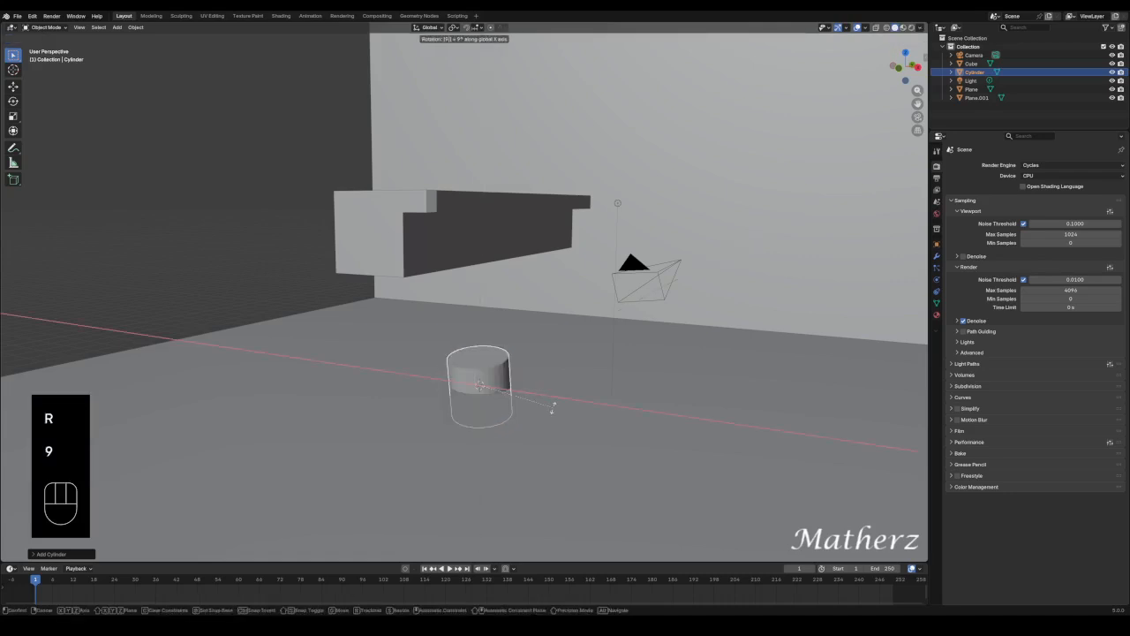
pyautogui.press('0')
pyautogui.click(552, 409)
pyautogui.press('g')
pyautogui.press('g')
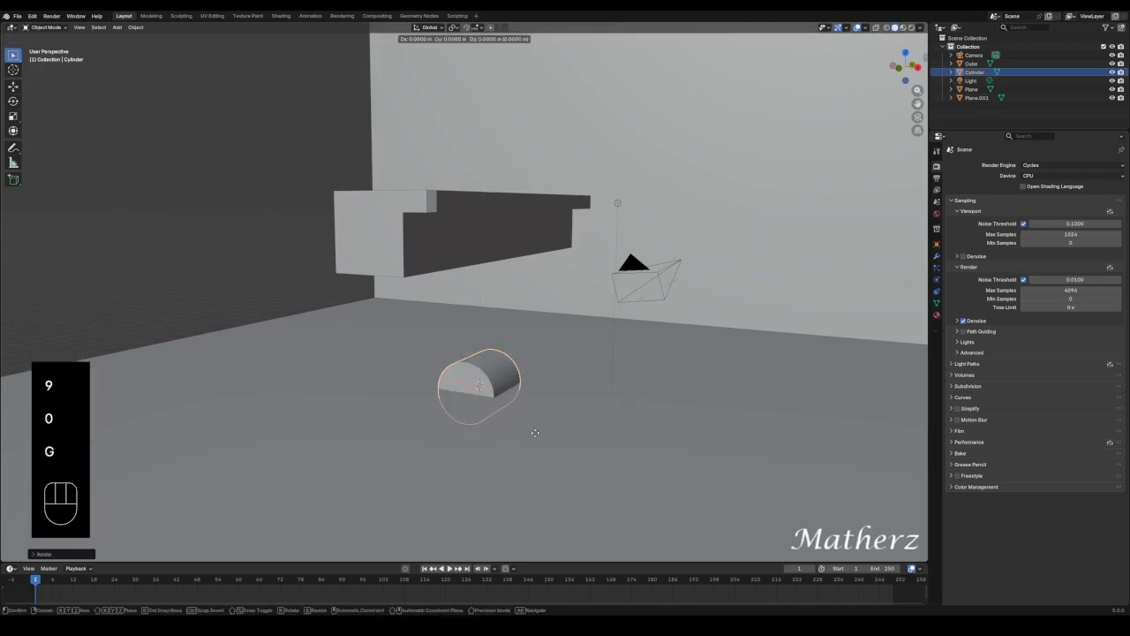
pyautogui.moveTo(535, 437); pyautogui.dragTo(552, 223, button='middle')
pyautogui.click(570, 273)
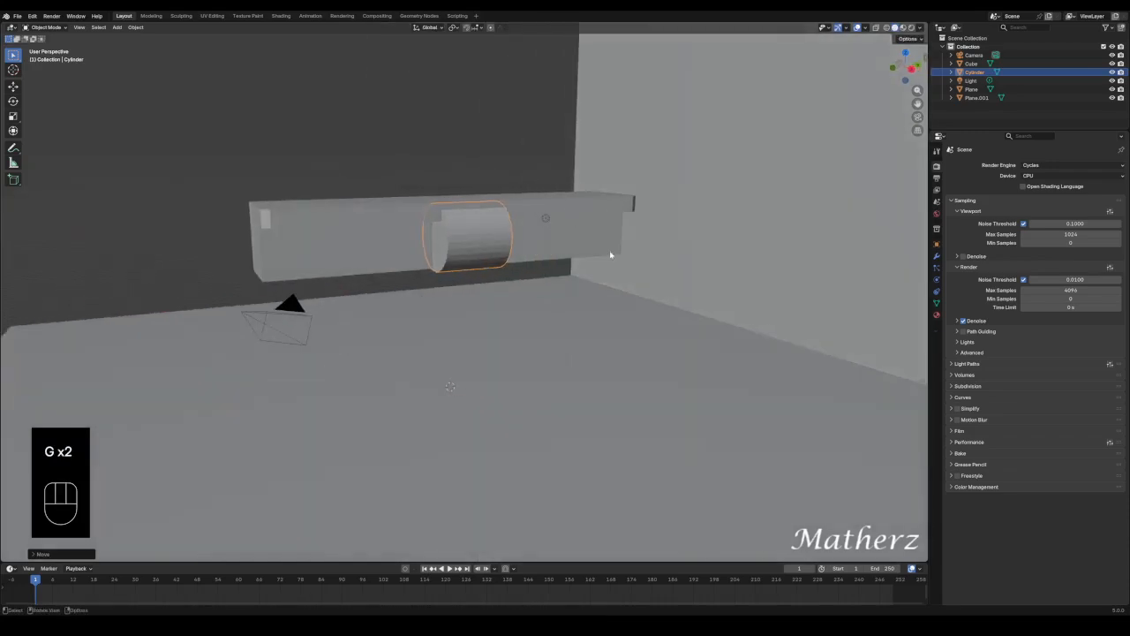
# Shrink the cylinder to a thin rod and stretch it along Y to match the length of the block.
pyautogui.moveTo(610, 255); pyautogui.dragTo(507, 274, button='middle')
pyautogui.press('s')
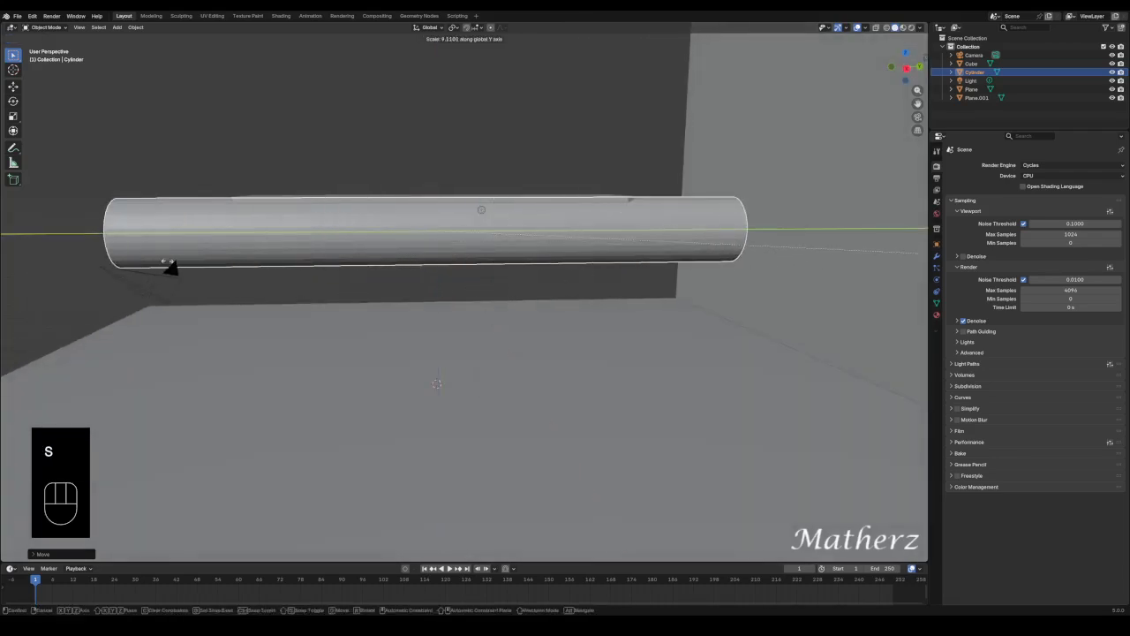
pyautogui.click(642, 242)
pyautogui.press('s')
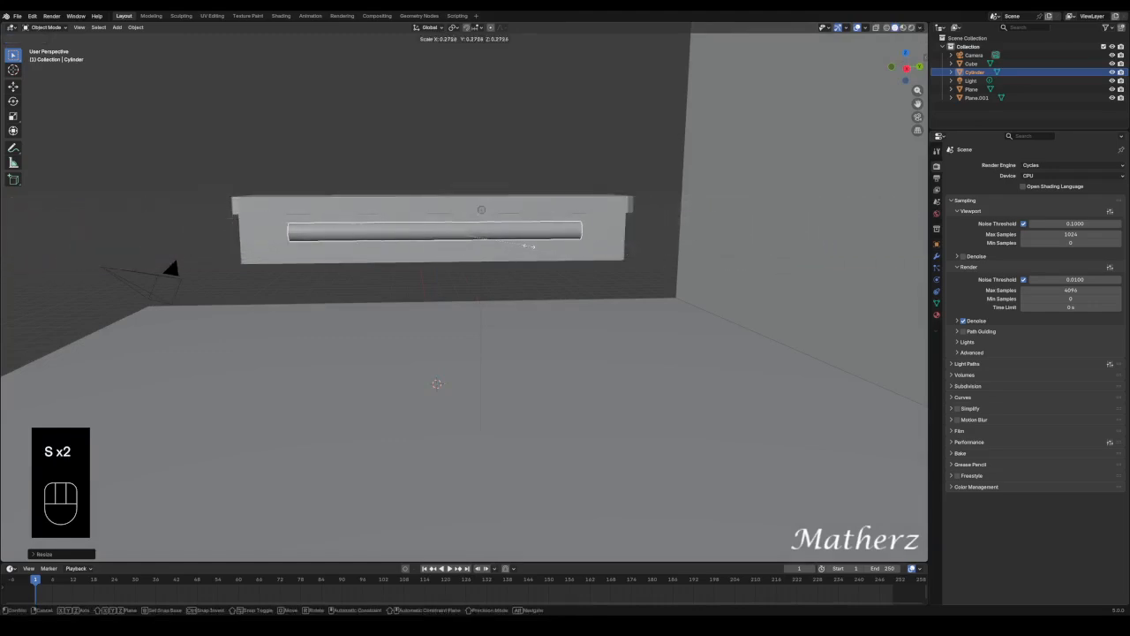
pyautogui.click(461, 244)
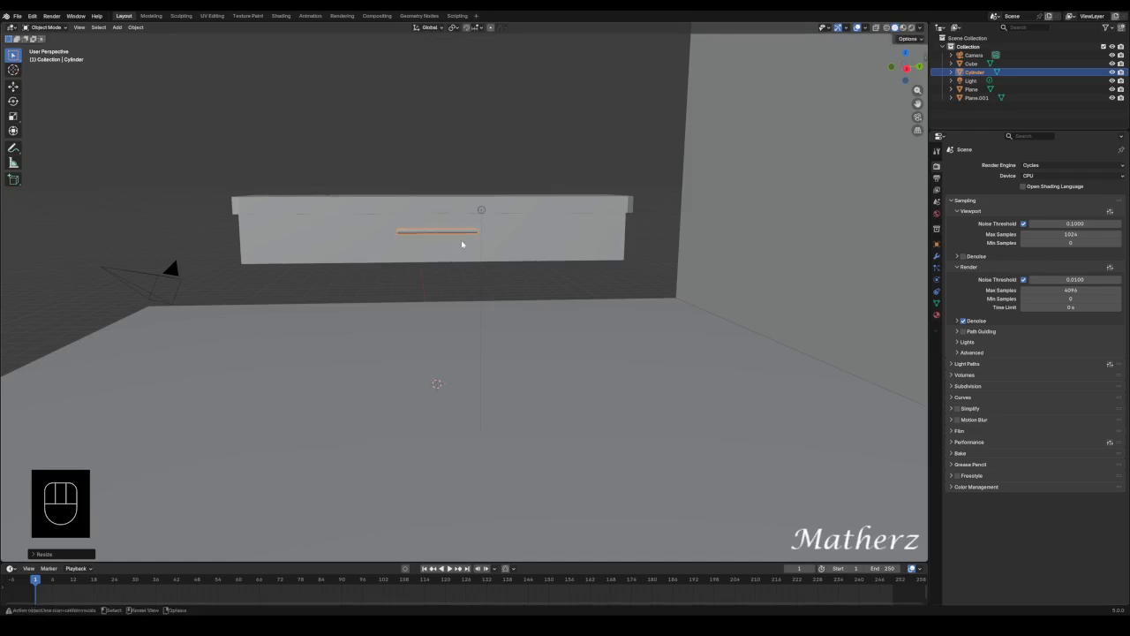
pyautogui.press('s')
pyautogui.middleClick(477, 242)
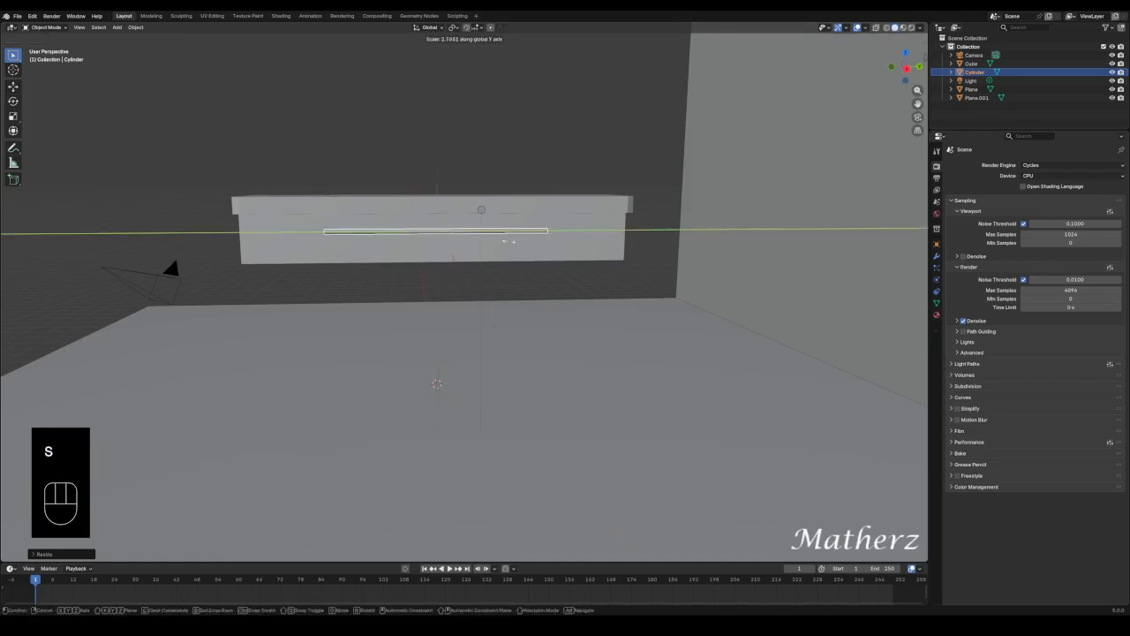
pyautogui.click(560, 243)
# Move the rod along X and Z into the corner between the ledge's underside and the block's front face.
pyautogui.moveTo(560, 243)
pyautogui.mouseDown(button='middle')
pyautogui.moveTo(459, 291)
pyautogui.moveTo(518, 277)
pyautogui.moveTo(538, 235)
pyautogui.moveTo(544, 161)
pyautogui.moveTo(554, 253)
pyautogui.mouseUp(button='middle')
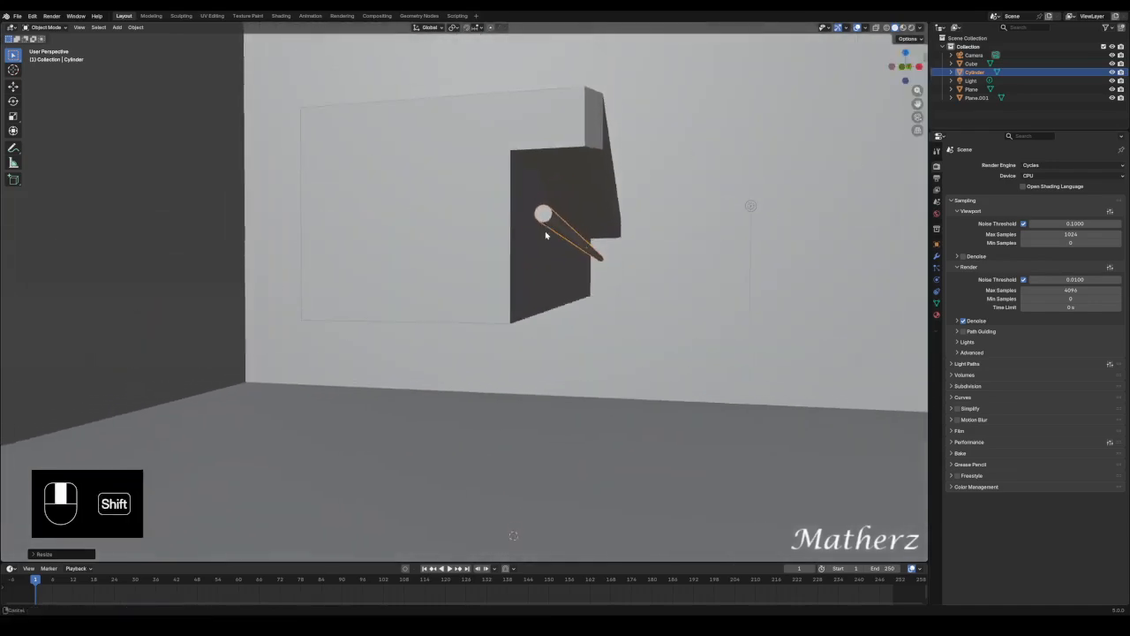
pyautogui.press('g')
pyautogui.press('x')
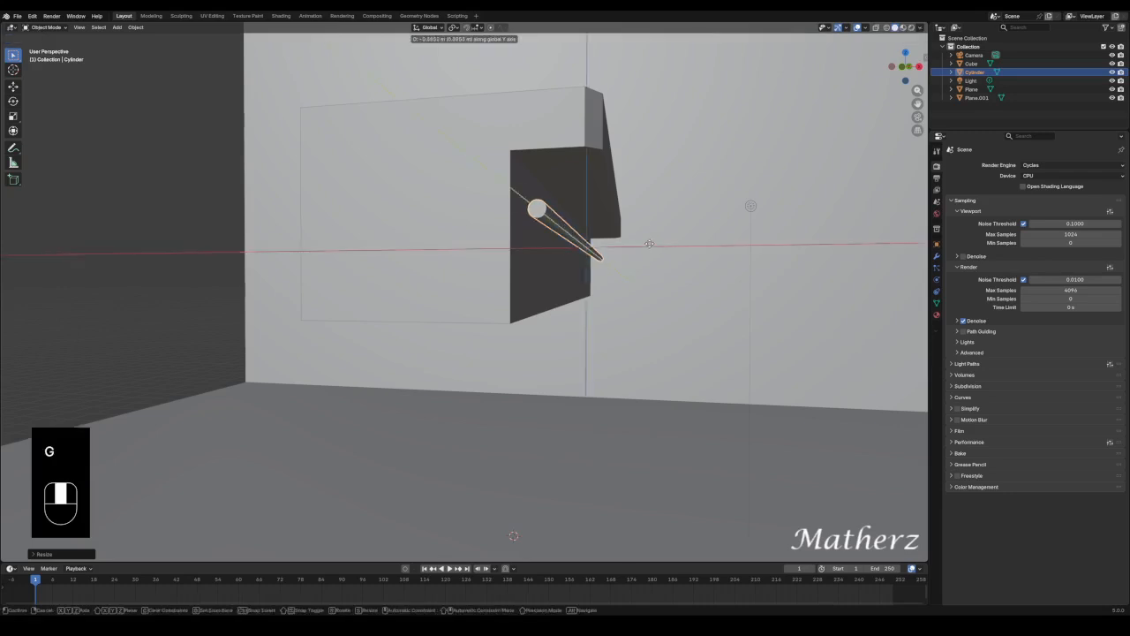
pyautogui.press('z')
pyautogui.press('g')
pyautogui.press('x')
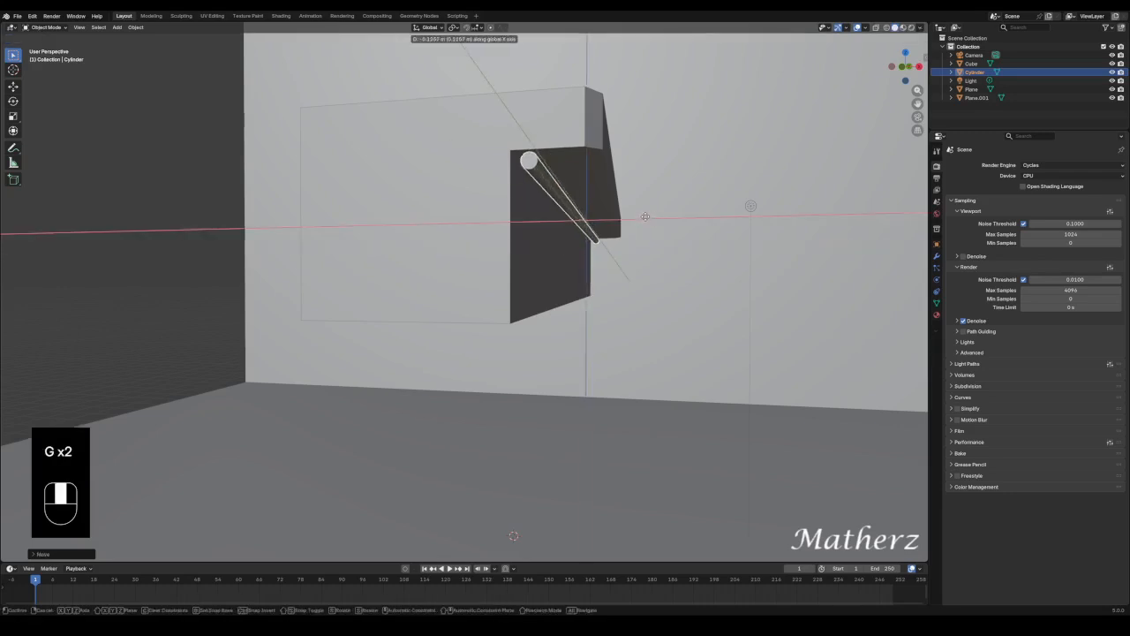
pyautogui.press('g')
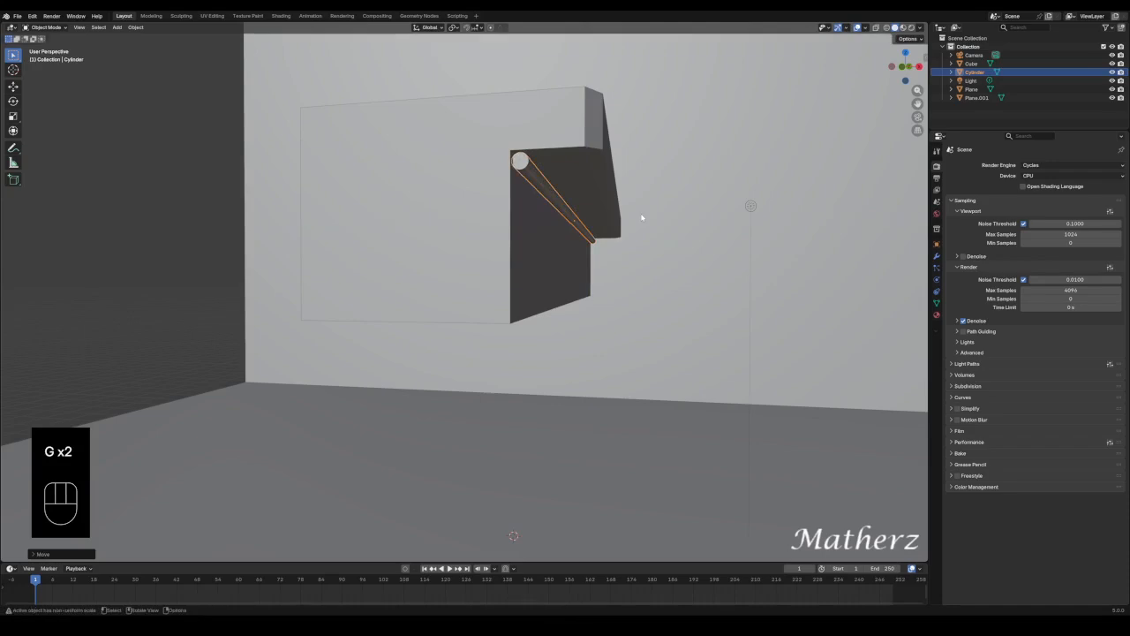
pyautogui.middleClick(641, 215)
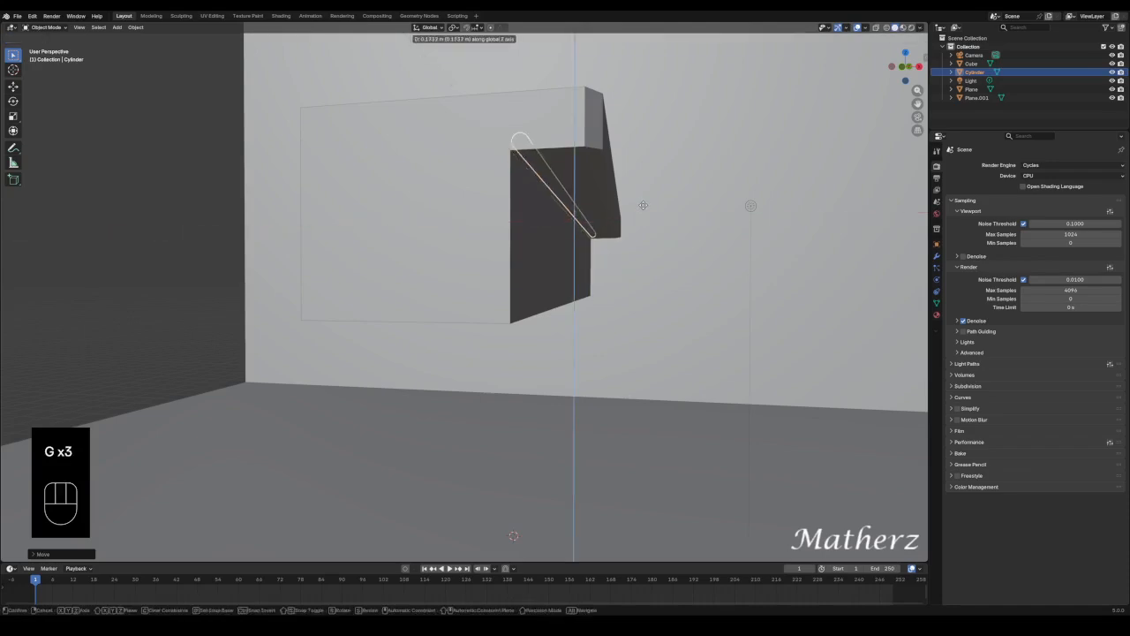
pyautogui.click(651, 216)
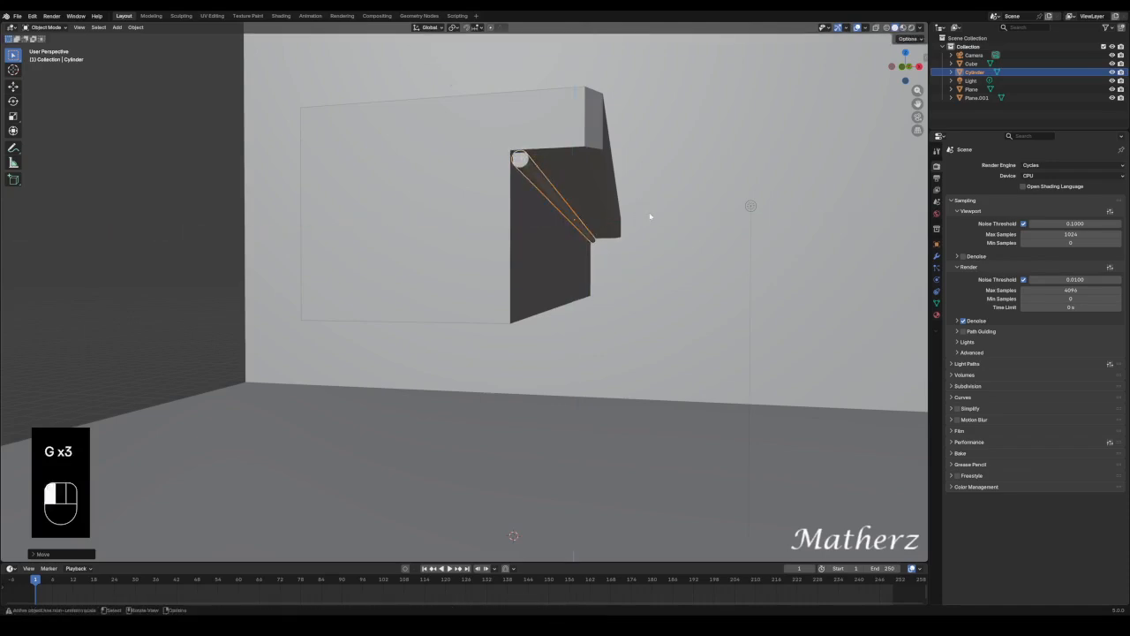
# Apply Shade Smooth to the rod and give it a new material with an Emission surface.
pyautogui.rightClick(535, 180)
pyautogui.click(530, 178)
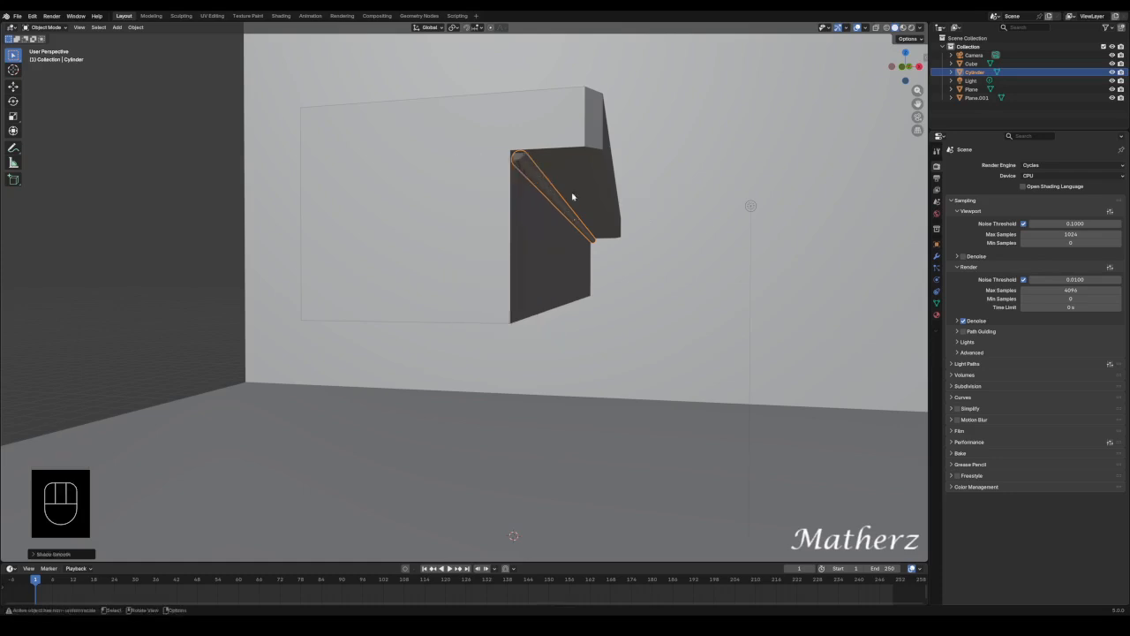
pyautogui.click(937, 317)
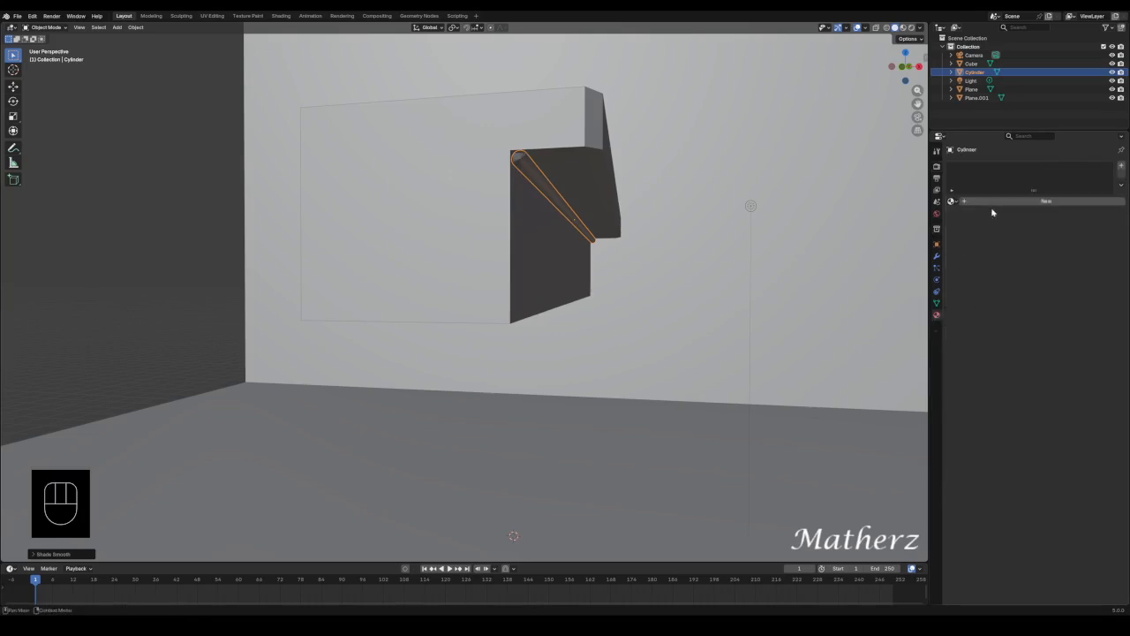
pyautogui.click(1020, 203)
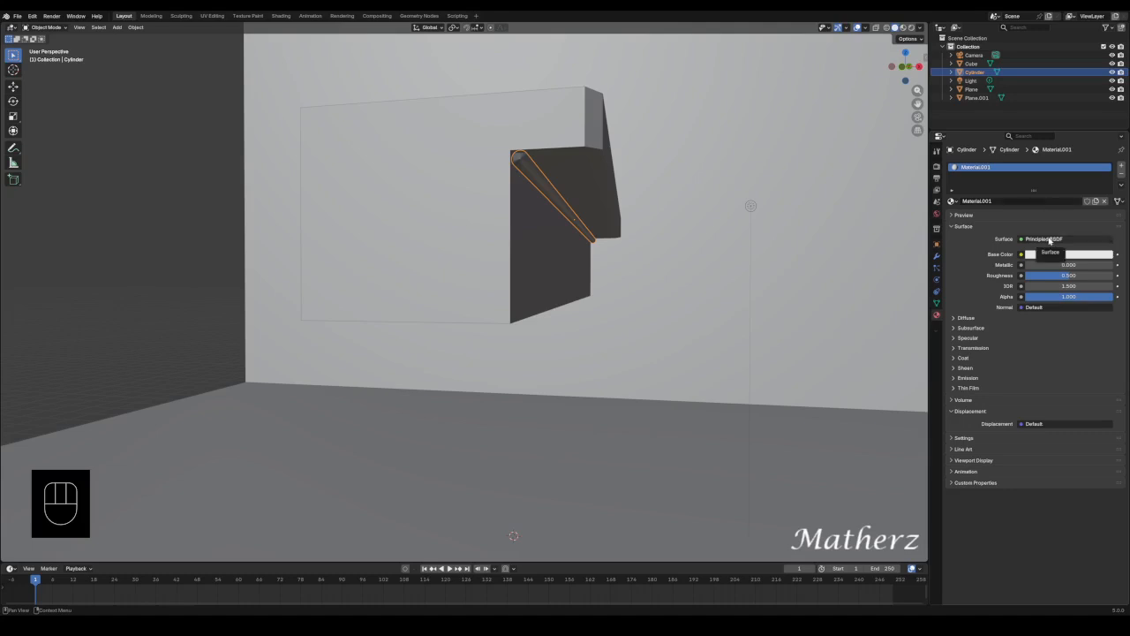
pyautogui.click(1050, 239)
pyautogui.click(1009, 288)
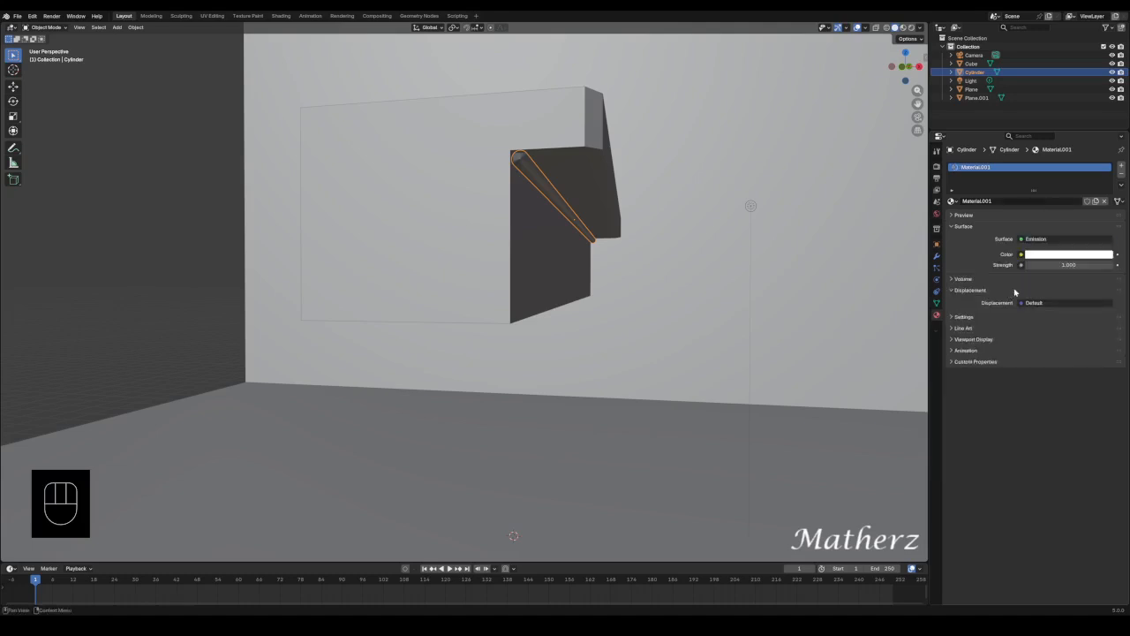
# Set the rod's emission colour to blue and display the viewport in Rendered shading.
pyautogui.click(1051, 264)
pyautogui.press('Return')
pyautogui.click(1033, 255)
pyautogui.click(1087, 125)
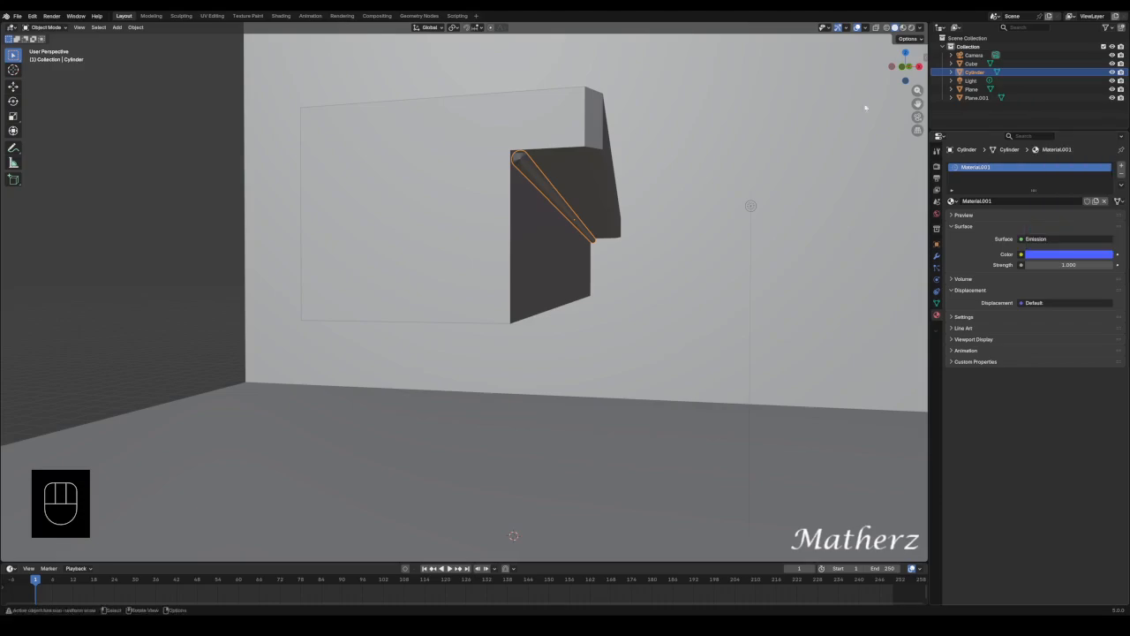
pyautogui.click(911, 27)
pyautogui.moveTo(772, 171); pyautogui.dragTo(735, 180, button='middle')
pyautogui.scroll(-8, 484, 243)
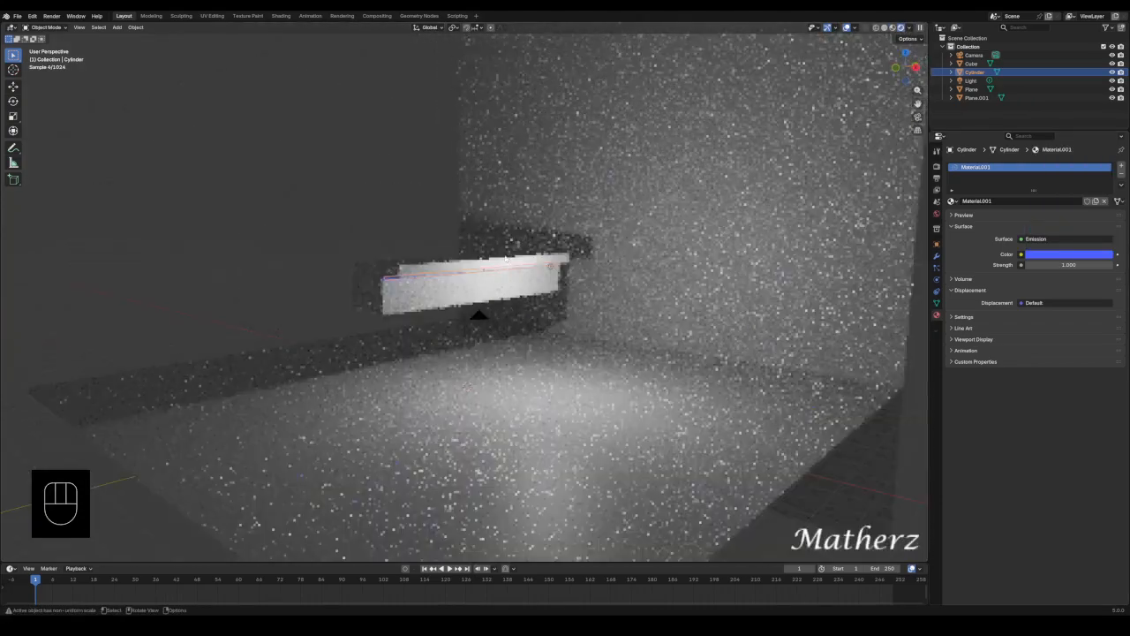
pyautogui.scroll(3, 571, 281)
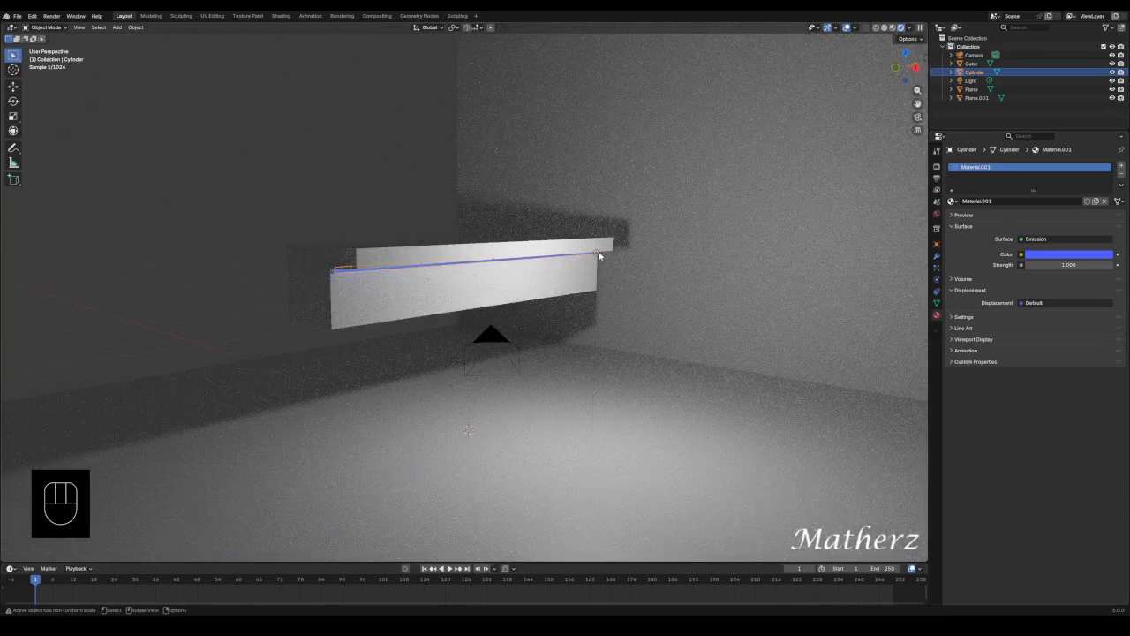
# Raise the point light well above the block and shift it along X in the negative direction.
pyautogui.click(599, 255)
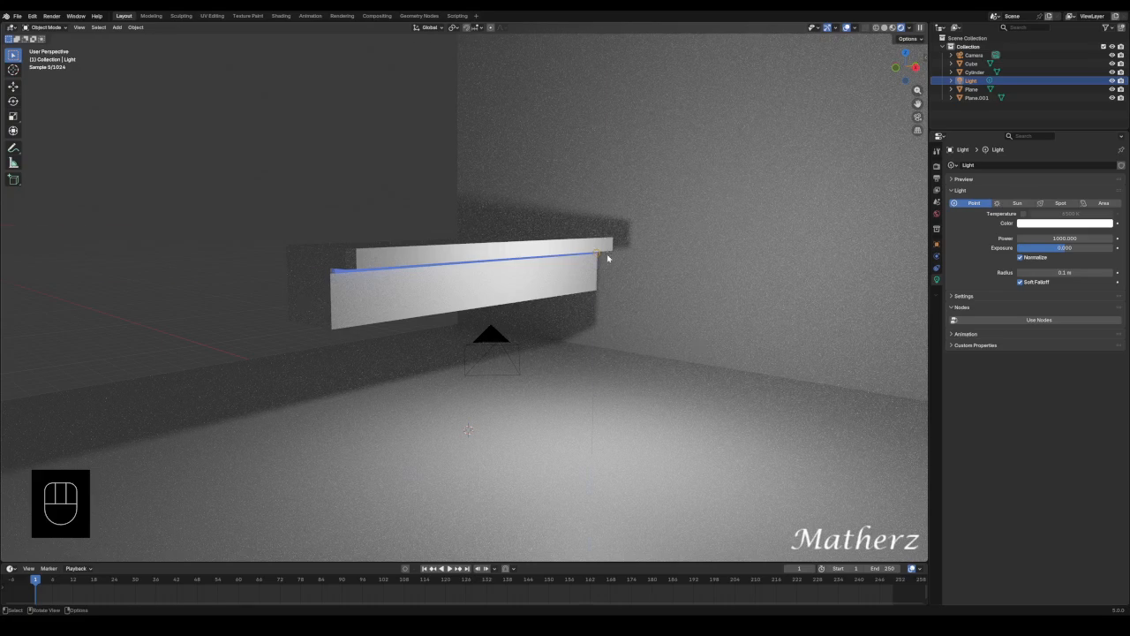
pyautogui.press('g')
pyautogui.click(609, 98)
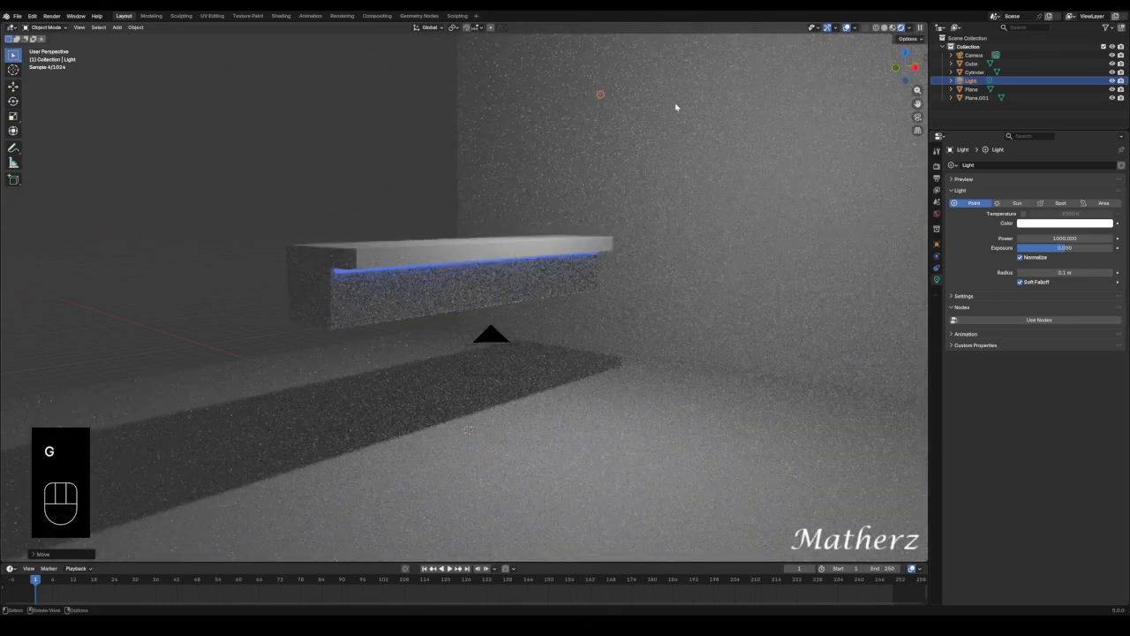
pyautogui.press('g')
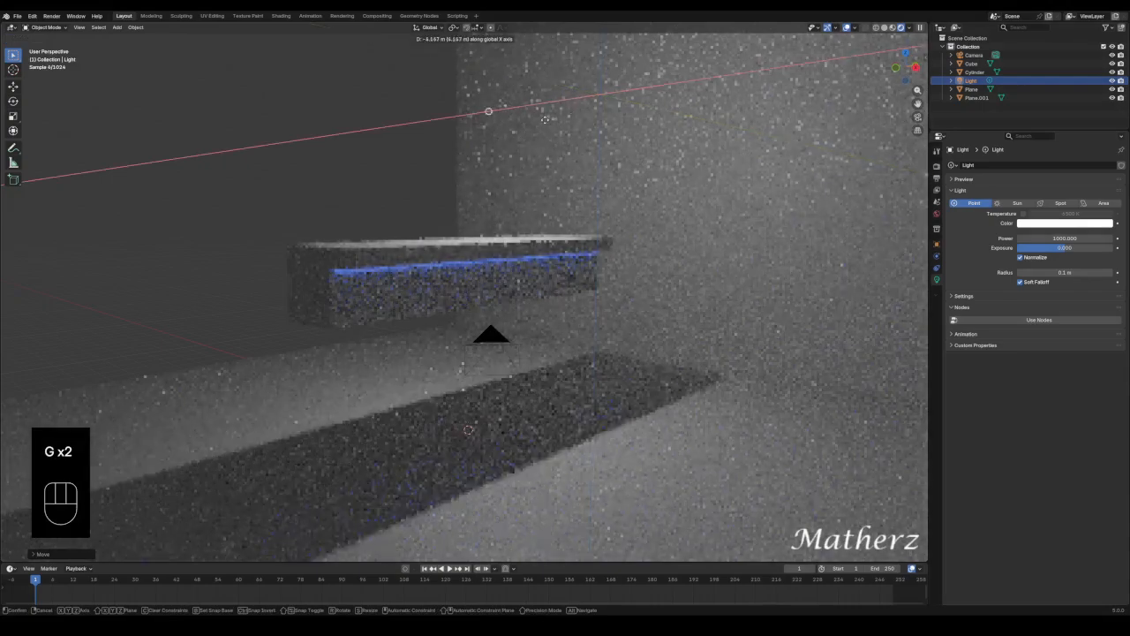
pyautogui.click(392, 134)
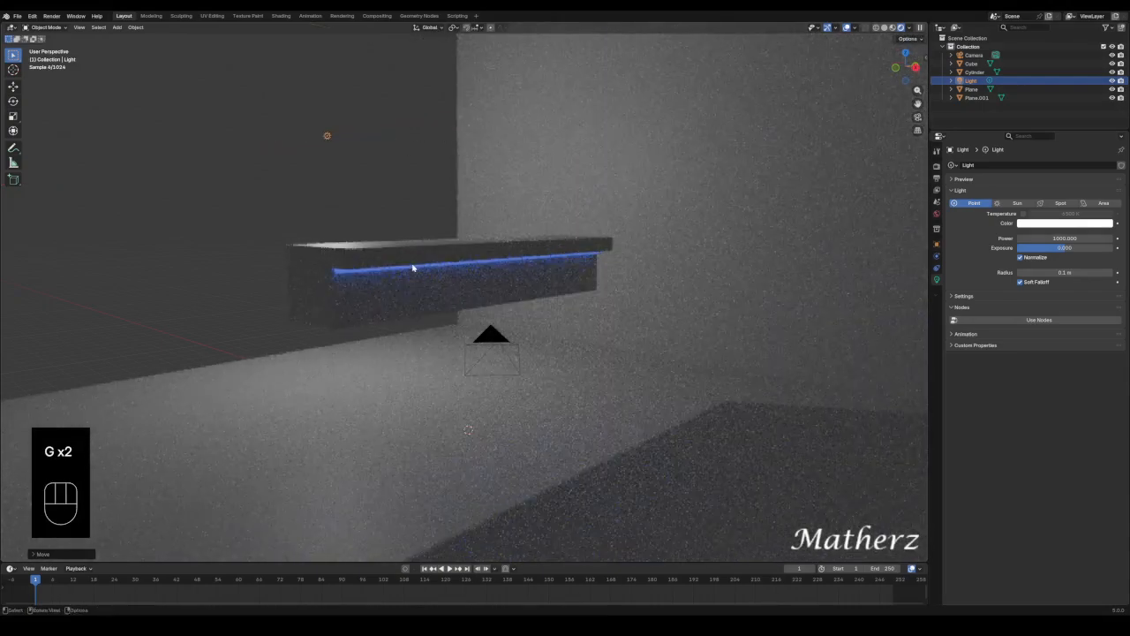
# Select the glowing rod under the ledge and raise its emission strength to about 21.
pyautogui.click(353, 281)
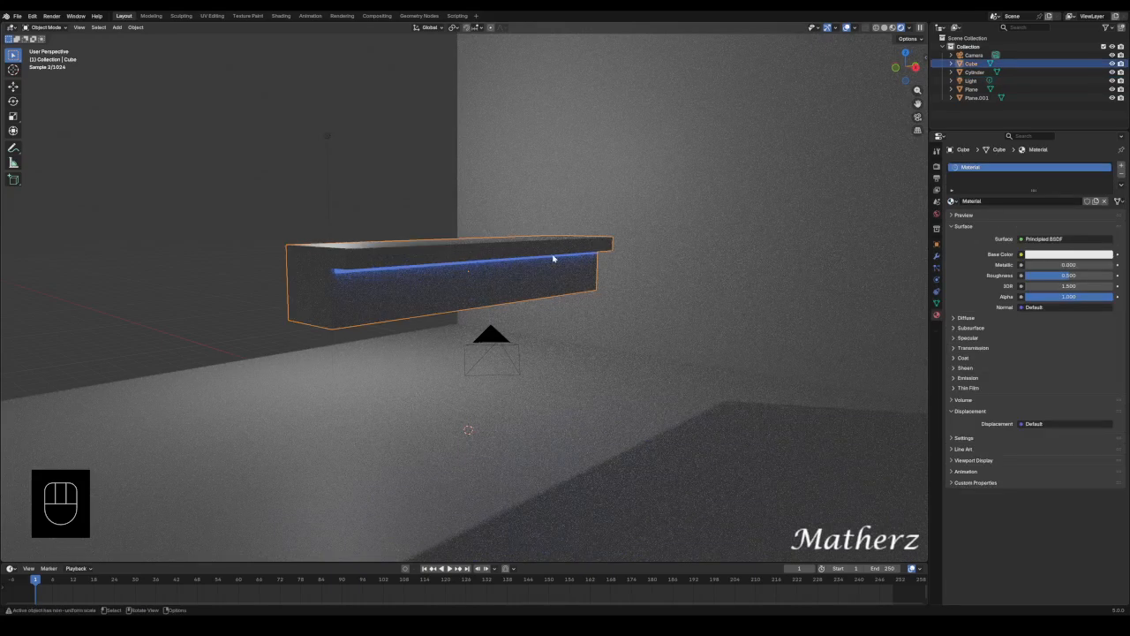
pyautogui.click(491, 264)
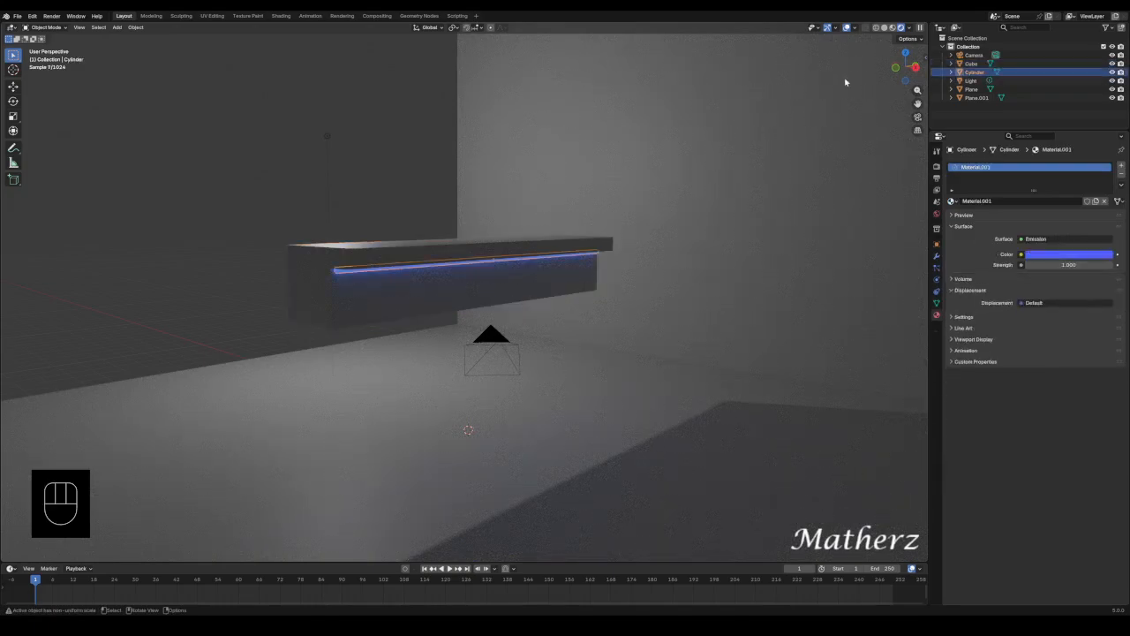
pyautogui.moveTo(1054, 264); pyautogui.dragTo(1111, 264)
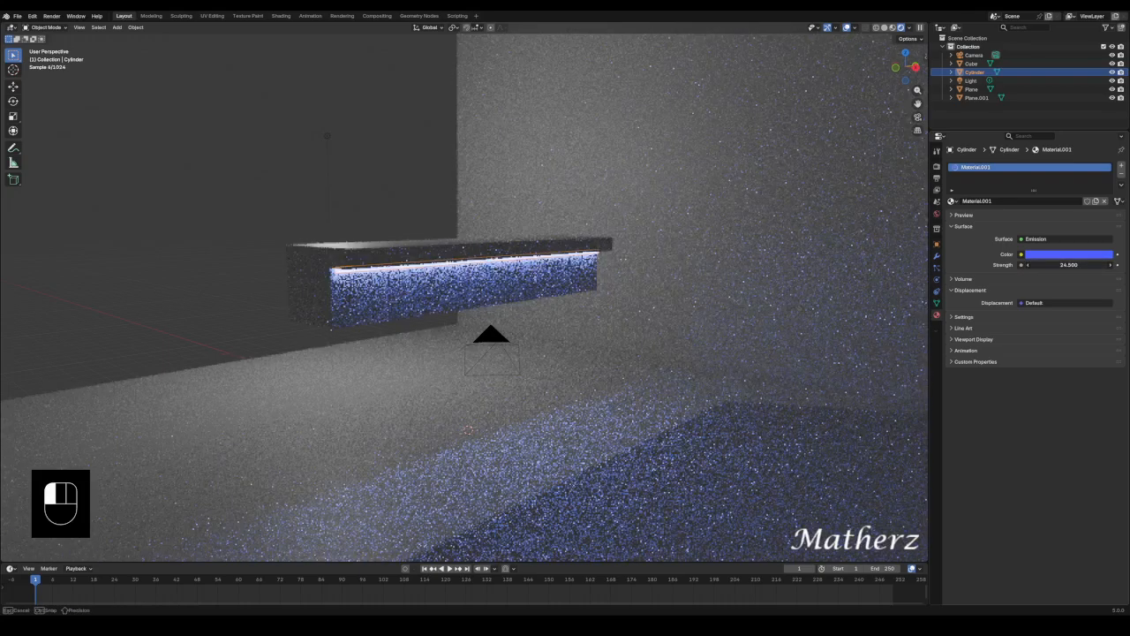
pyautogui.moveTo(1068, 264); pyautogui.dragTo(1049, 264)
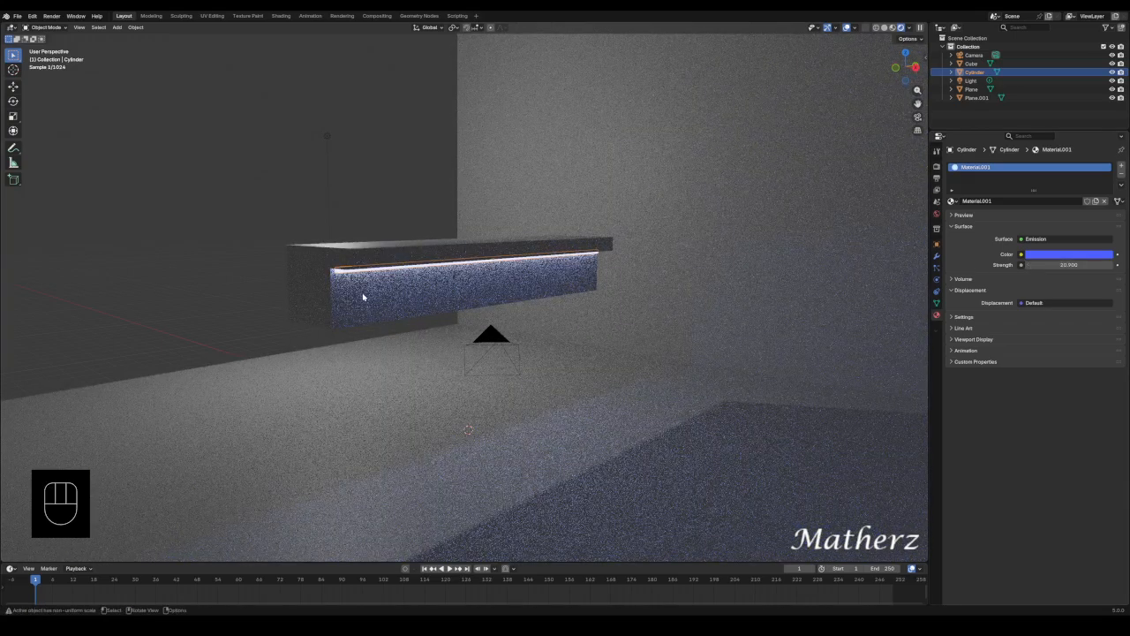
# Select the long wall block and set the viewport back to Solid shading.
pyautogui.moveTo(362, 296); pyautogui.dragTo(400, 285, button='middle')
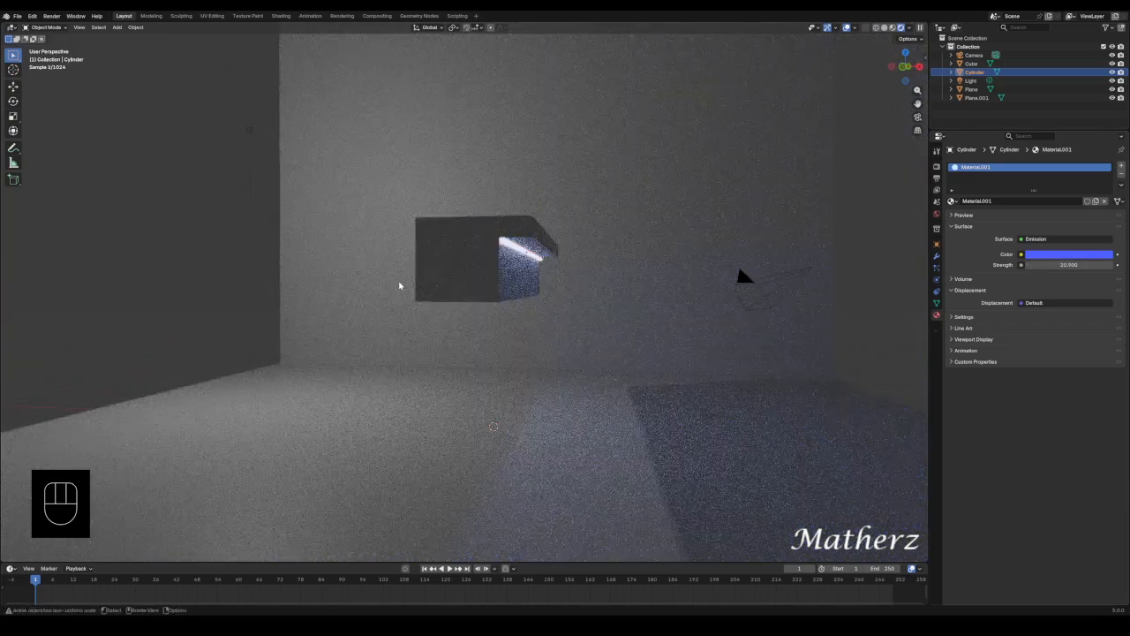
pyautogui.moveTo(58, 28); pyautogui.dragTo(876, 28)
pyautogui.click(893, 28)
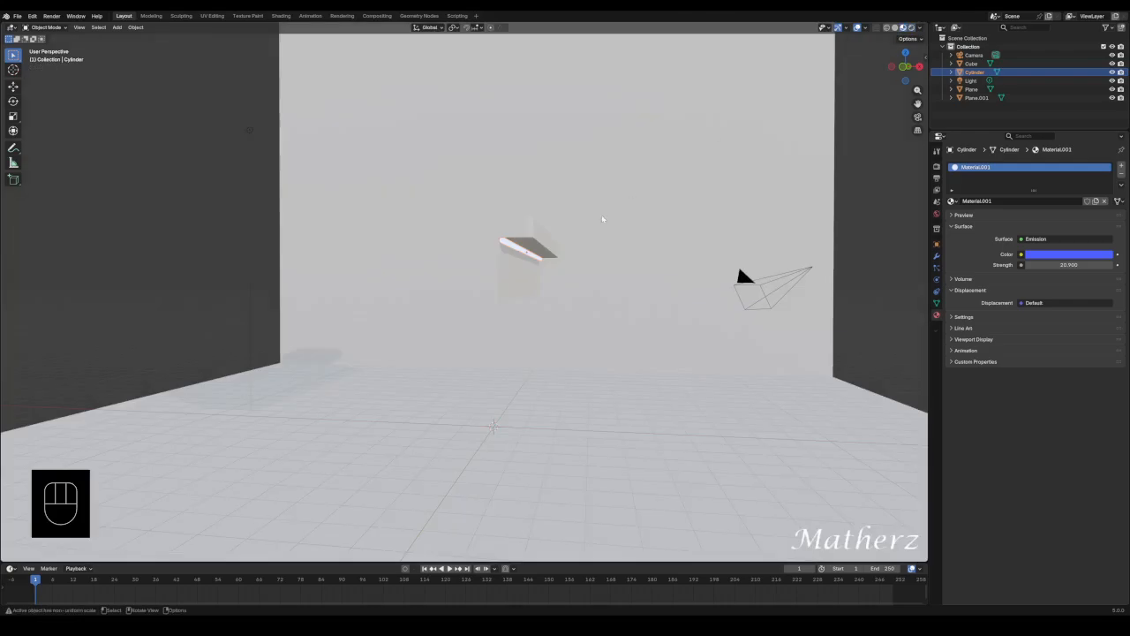
pyautogui.click(474, 236)
pyautogui.moveTo(634, 189); pyautogui.dragTo(601, 205, button='middle')
pyautogui.scroll(3, 566, 291)
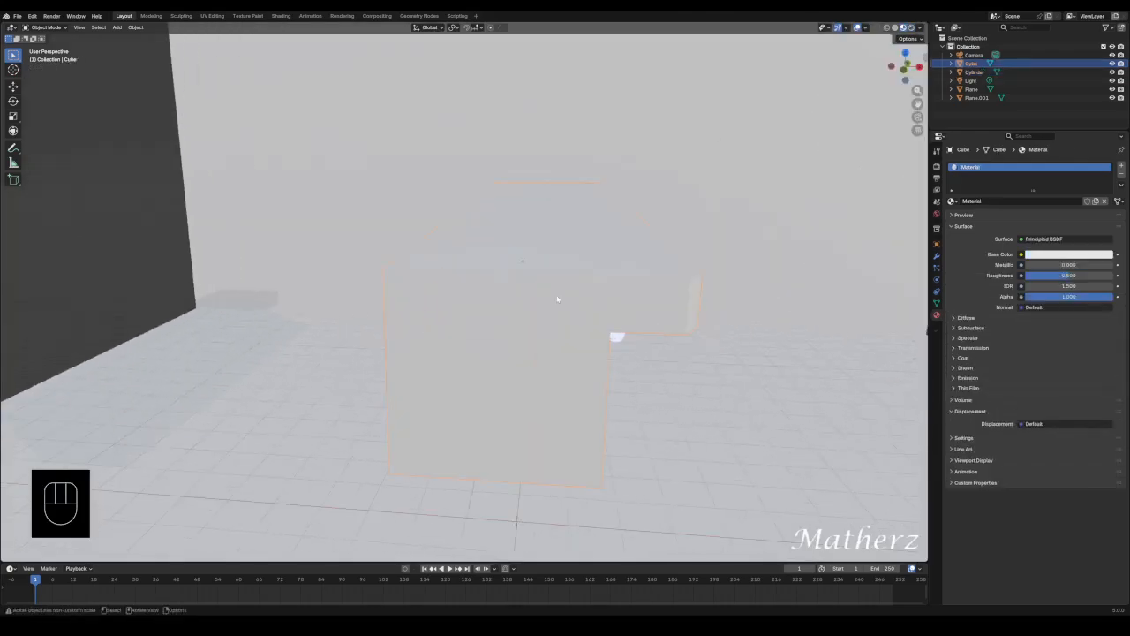
pyautogui.moveTo(570, 389)
pyautogui.keyDown('shift'); pyautogui.mouseDown(button='middle')
pyautogui.moveTo(576, 303)
pyautogui.moveTo(653, 297)
pyautogui.moveTo(661, 261)
pyautogui.mouseUp(button='middle'); pyautogui.keyUp('shift')
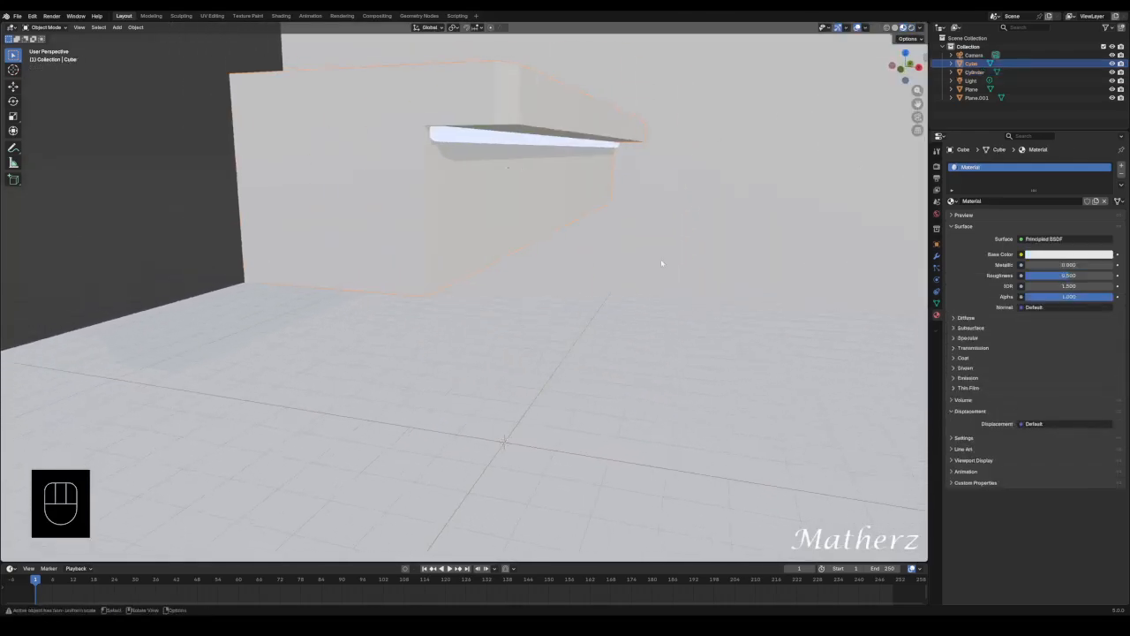
pyautogui.click(894, 28)
# Enter Edit Mode on the block and select its underside face.
pyautogui.click(46, 28)
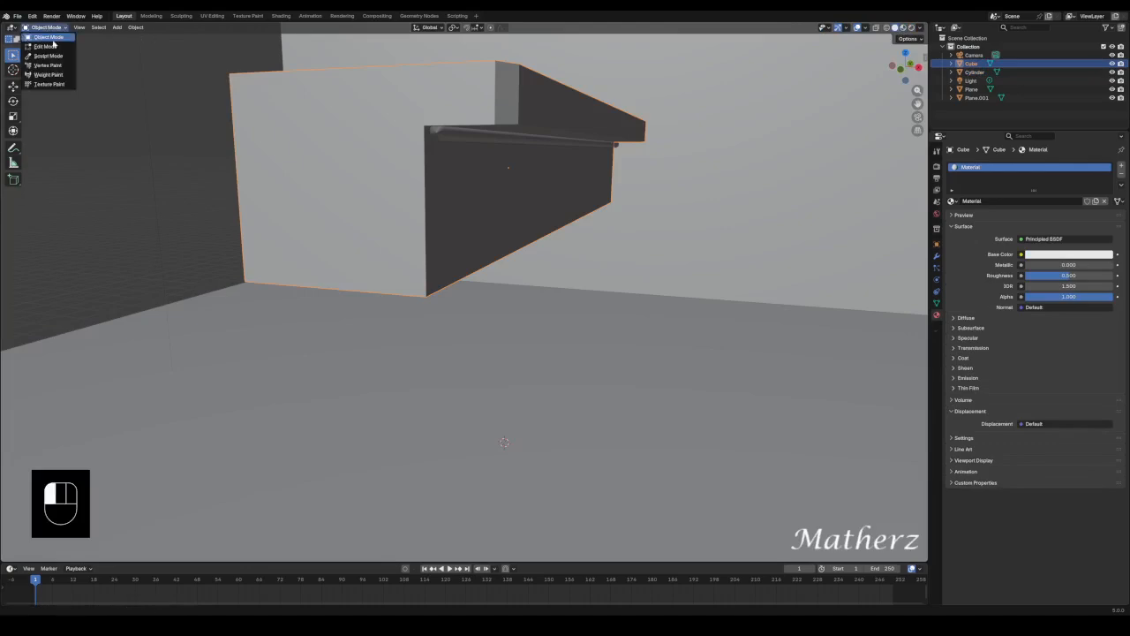
pyautogui.click(52, 47)
pyautogui.moveTo(202, 139); pyautogui.dragTo(353, 197, button='middle')
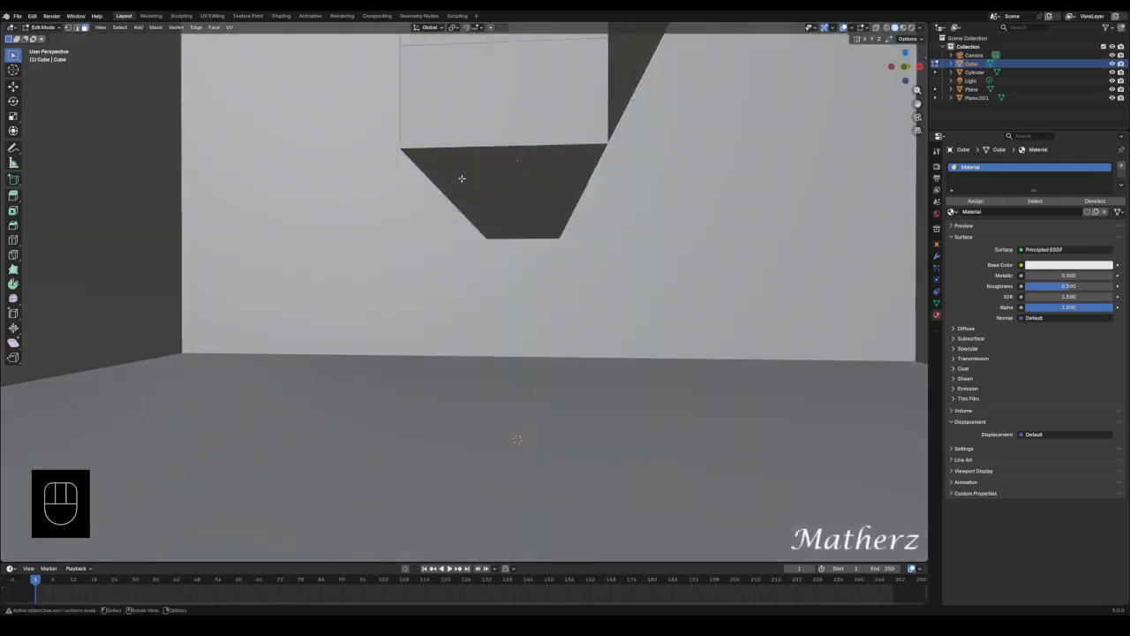
pyautogui.click(548, 193)
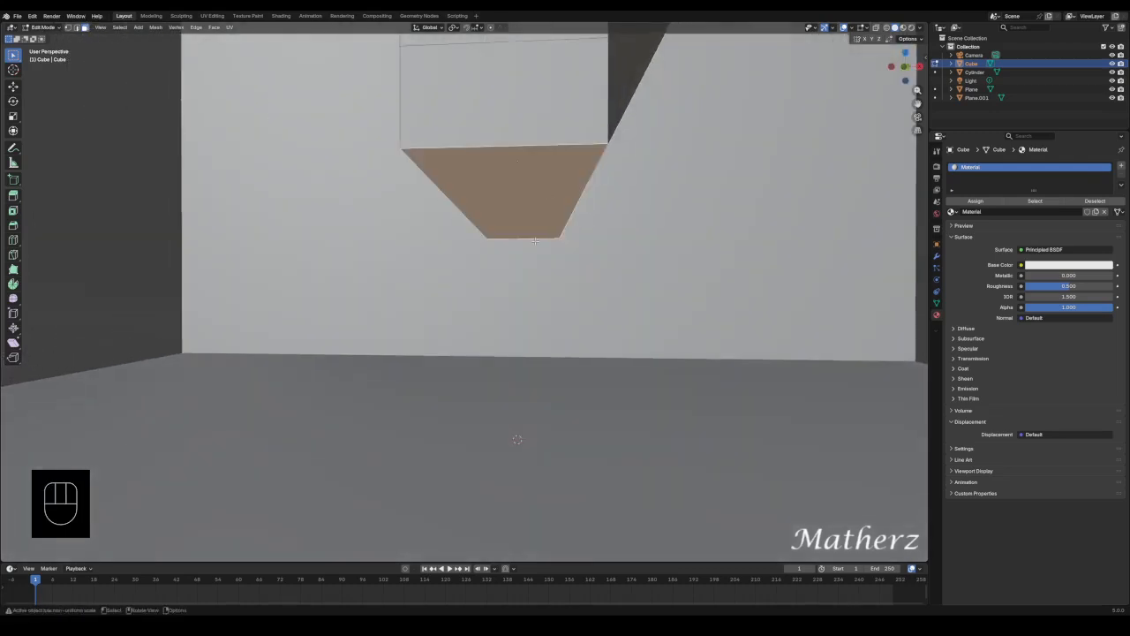
# Try to raise the block's underside face along Z, and undo the moves.
pyautogui.press('g')
pyautogui.moveTo(535, 237)
pyautogui.mouseDown(button='middle')
pyautogui.moveTo(542, 203)
pyautogui.moveTo(541, 215)
pyautogui.mouseUp(button='middle')
pyautogui.click(539, 222)
pyautogui.press('g')
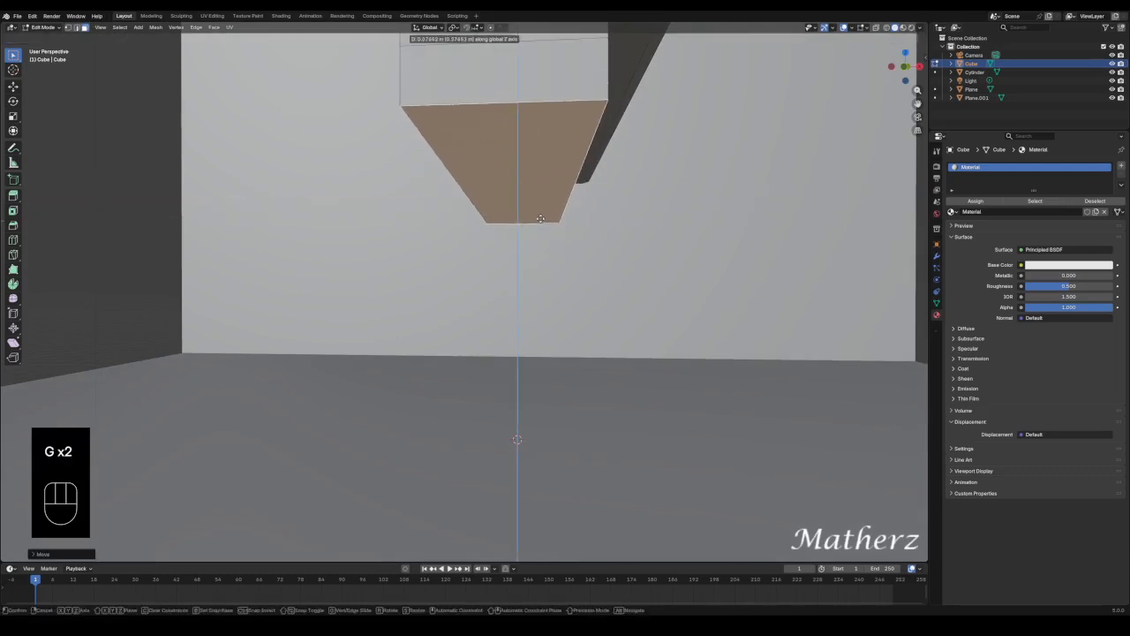
pyautogui.click(540, 219)
pyautogui.hotkey('ctrl', 'z')
pyautogui.hotkey('ctrl', 'z')
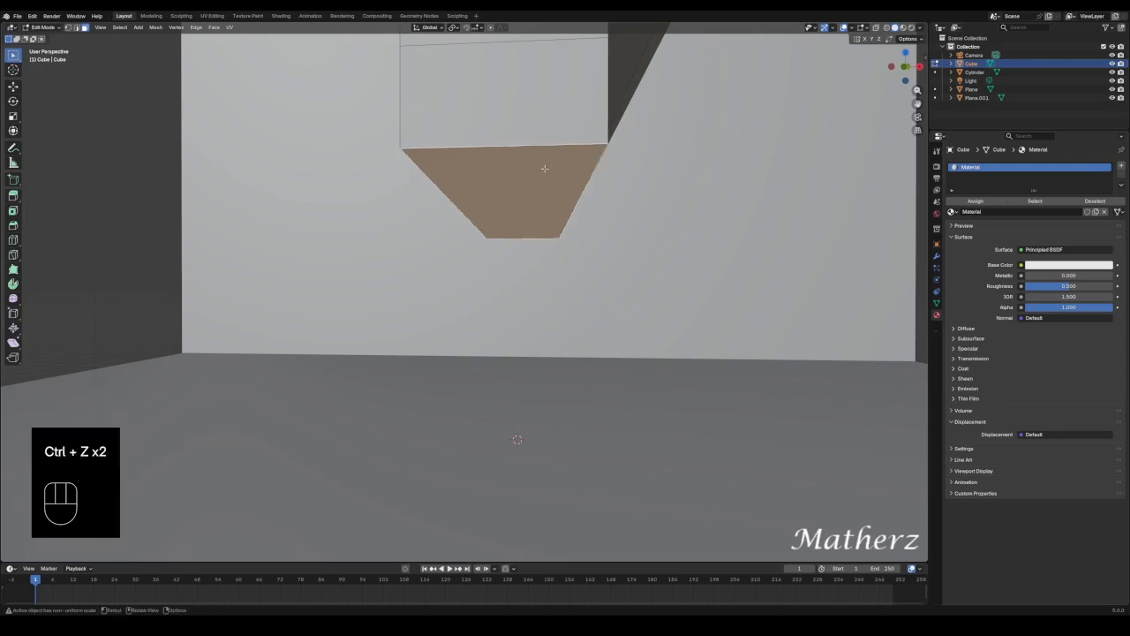
pyautogui.keyDown('shift'); pyautogui.moveTo(545, 169); pyautogui.dragTo(545, 259, button='middle'); pyautogui.keyUp('shift')
pyautogui.moveTo(347, 270); pyautogui.dragTo(364, 264, button='middle')
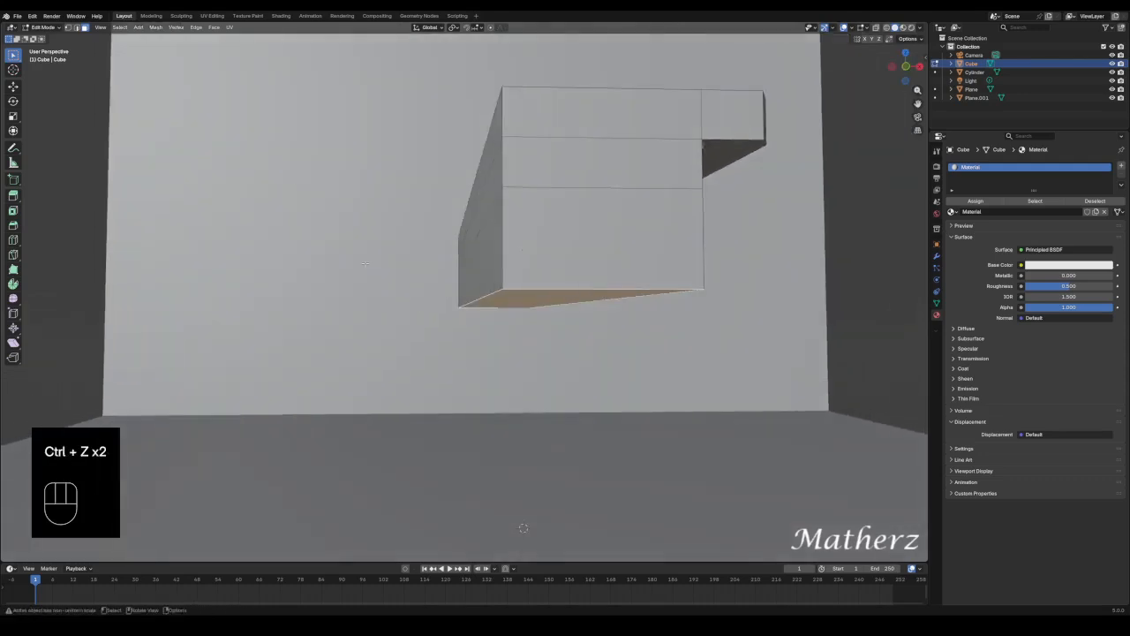
# Select the rear bottom edge of the wall block, raise it about 0.92 m along Z, and return to Object Mode.
pyautogui.click(77, 28)
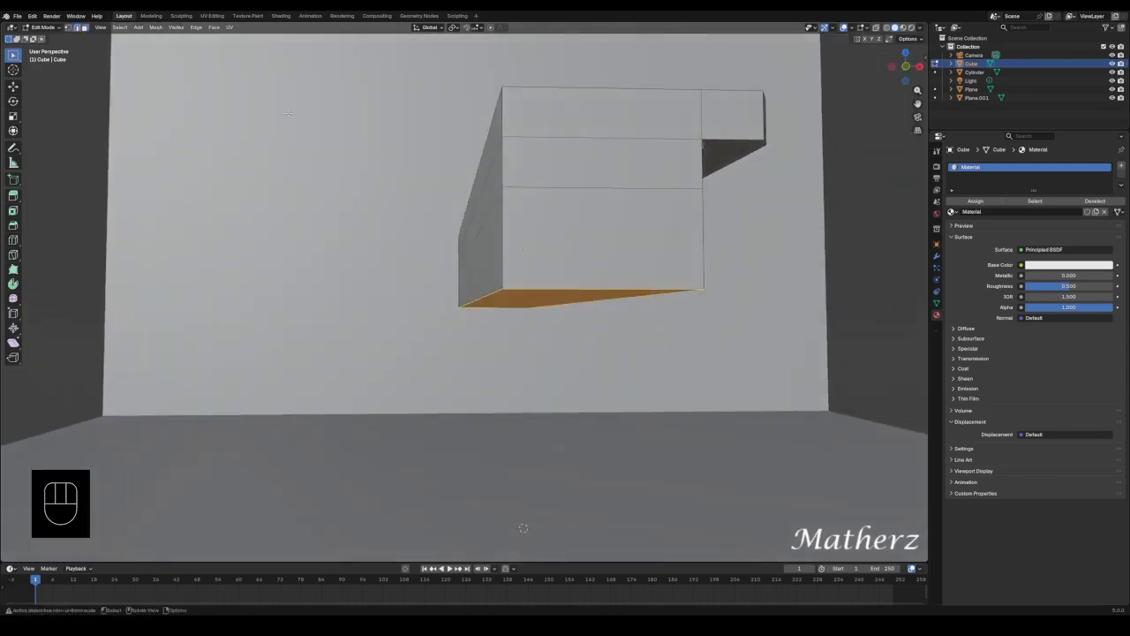
pyautogui.click(497, 293)
pyautogui.press('g')
pyautogui.moveTo(492, 312); pyautogui.dragTo(504, 266, button='middle')
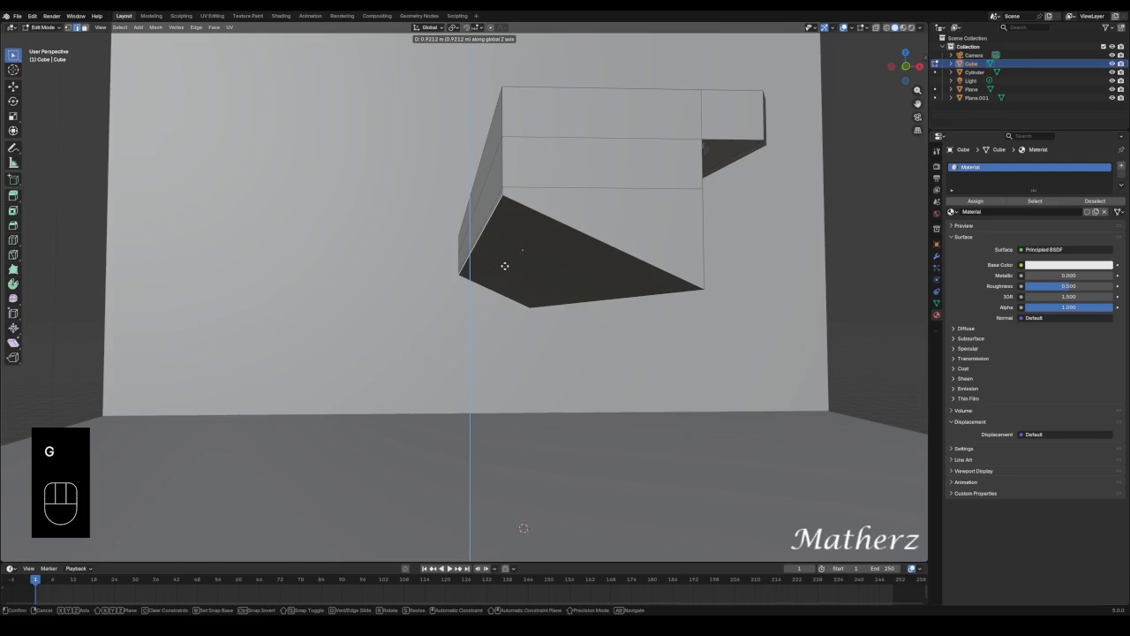
pyautogui.click(504, 265)
pyautogui.click(42, 27)
pyautogui.click(49, 37)
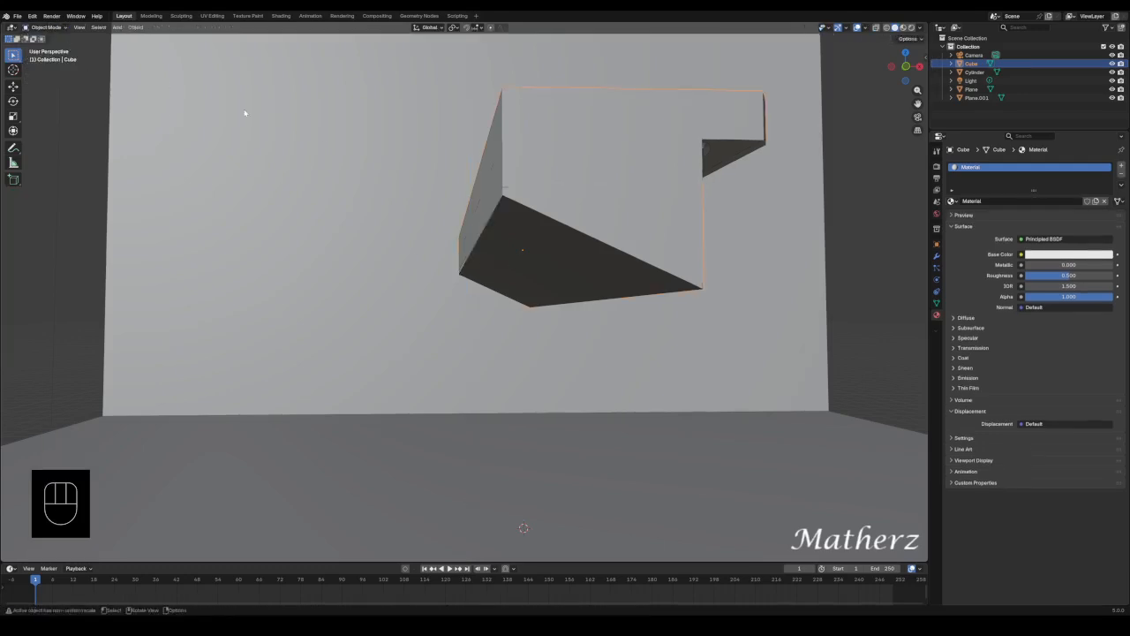
# Select the block together with its light tube and move both along Y until they meet the wall.
pyautogui.scroll(-5, 595, 234)
pyautogui.moveTo(595, 234); pyautogui.dragTo(499, 234, button='middle')
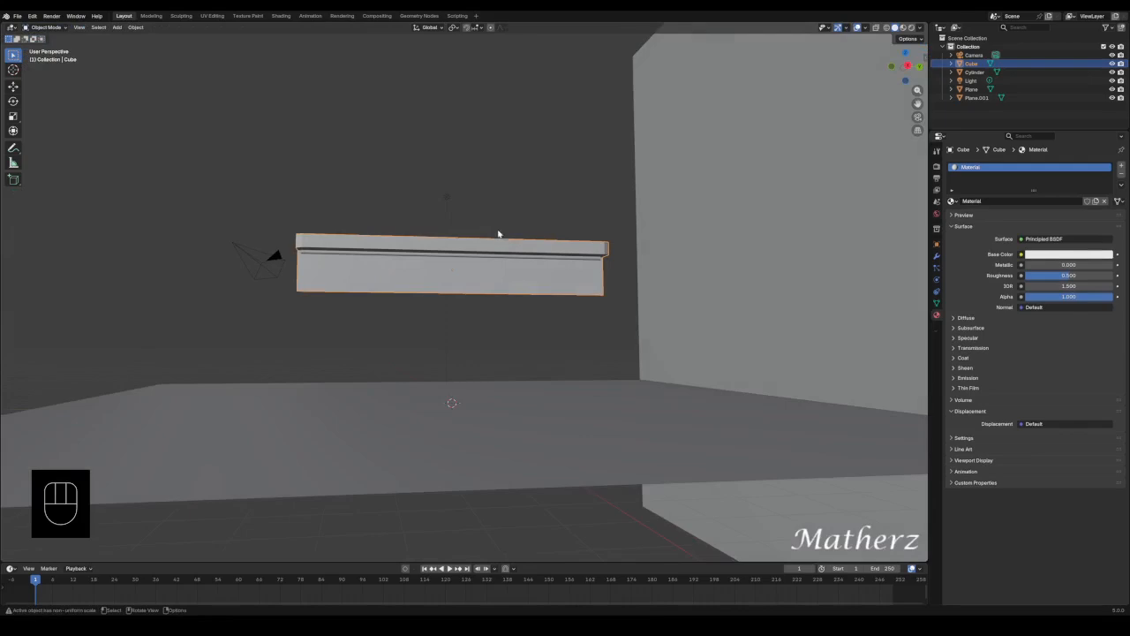
pyautogui.moveTo(499, 234); pyautogui.dragTo(550, 321)
pyautogui.moveTo(560, 307); pyautogui.dragTo(555, 353, button='middle')
pyautogui.press('g')
pyautogui.press('y')
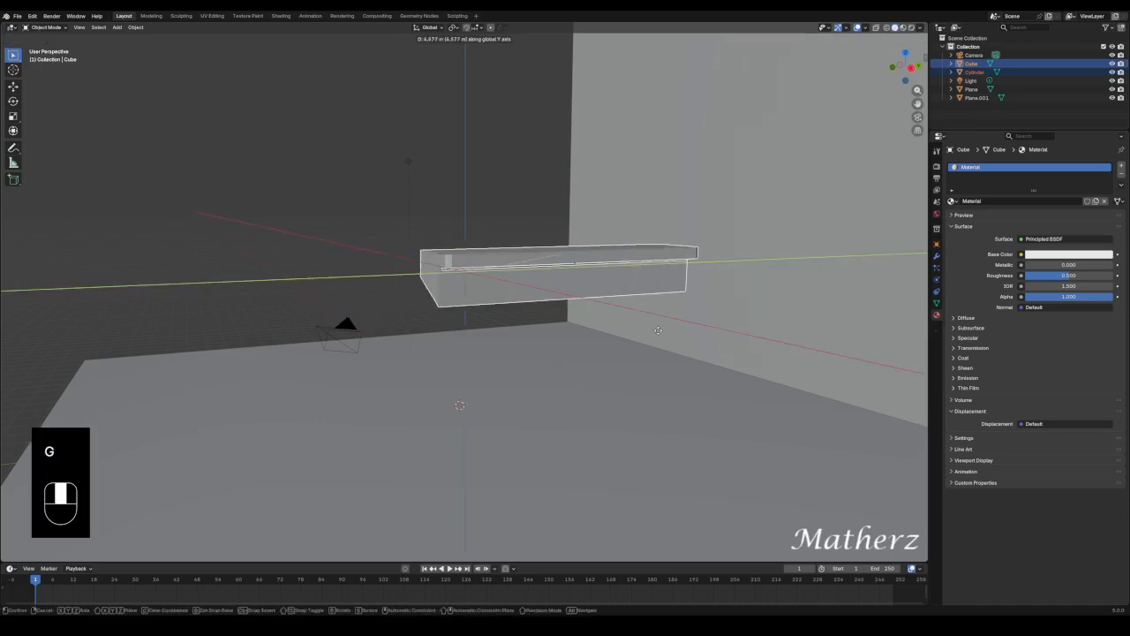
pyautogui.click(740, 326)
# Move the block and its light tube along X to the far end of the wall.
pyautogui.moveTo(739, 327); pyautogui.dragTo(745, 292, button='middle')
pyautogui.press('g')
pyautogui.press('x')
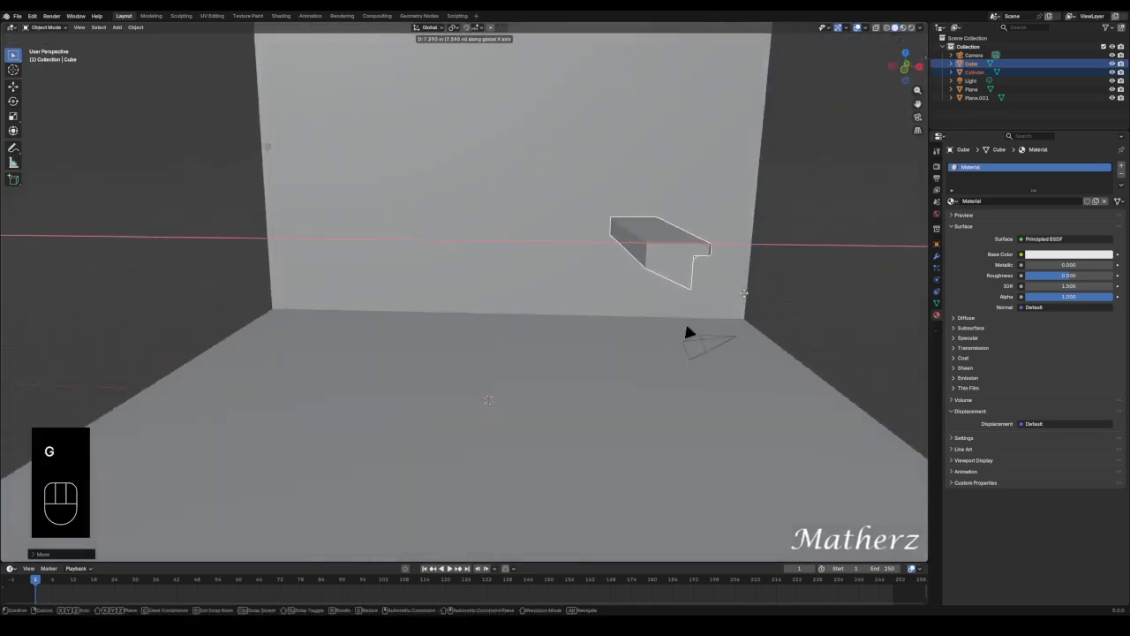
pyautogui.click(789, 290)
# Lower the block and light tube along Z to floor level and check their placement from the front.
pyautogui.moveTo(678, 332); pyautogui.dragTo(829, 320, button='middle')
pyautogui.press('g')
pyautogui.press('z')
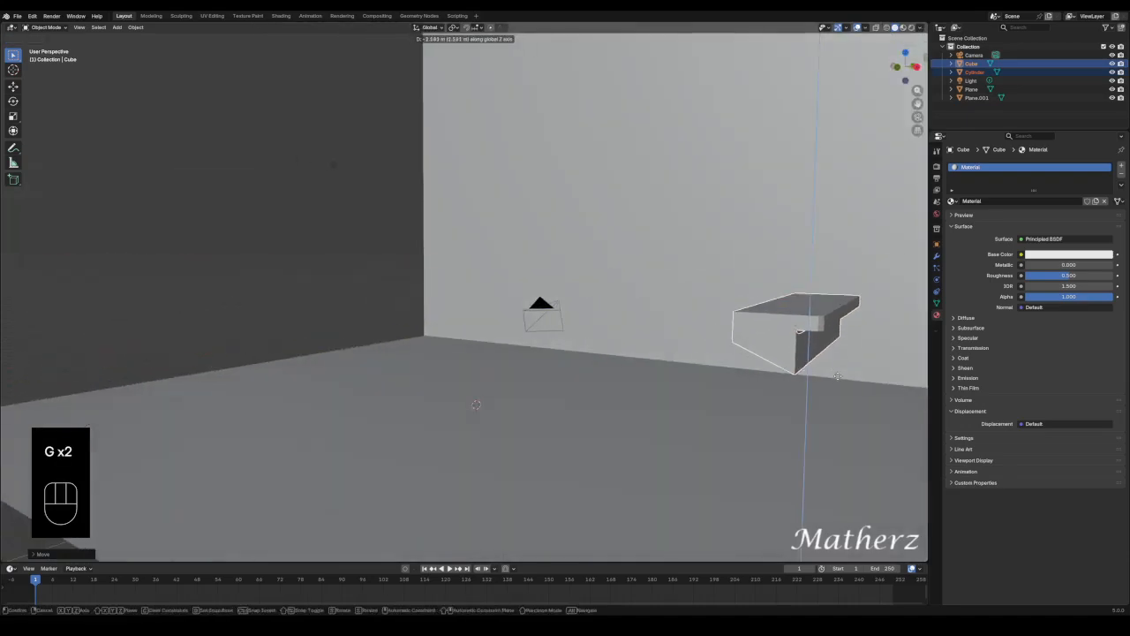
pyautogui.click(856, 424)
pyautogui.moveTo(856, 424); pyautogui.dragTo(542, 321, button='middle')
pyautogui.press('KP_1')
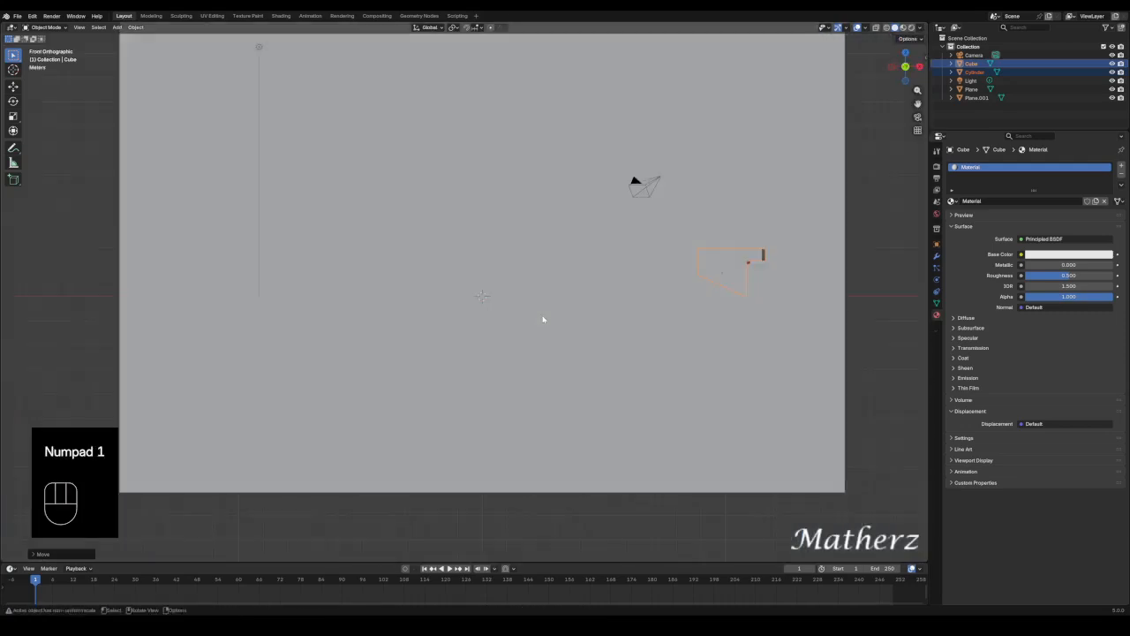
pyautogui.moveTo(763, 277); pyautogui.dragTo(740, 307, button='middle')
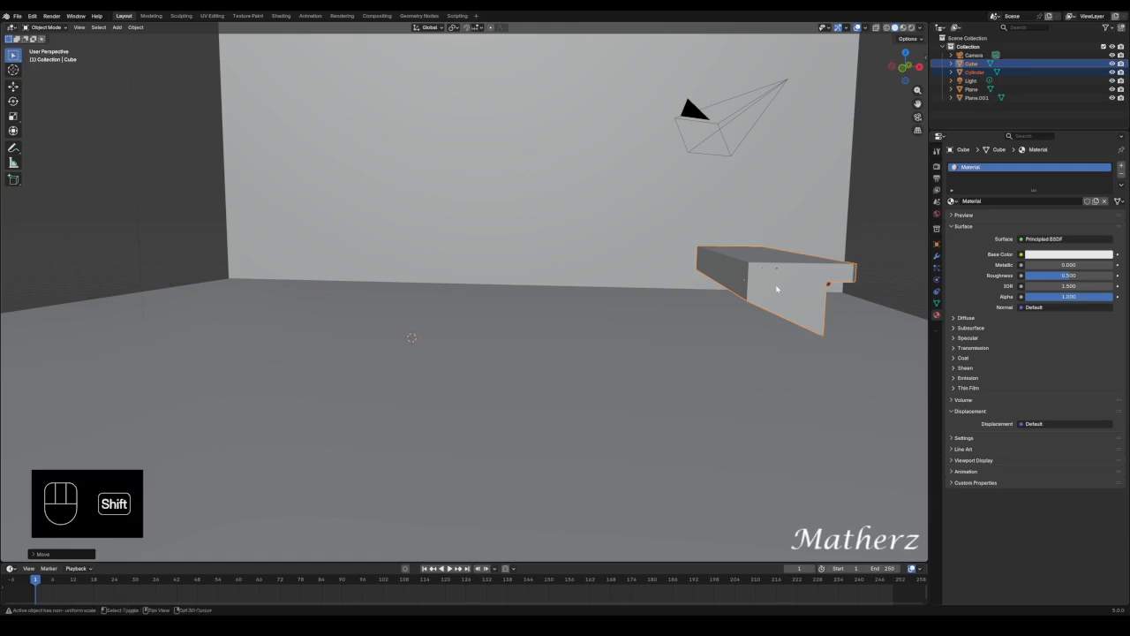
# Duplicate the block and tube upward along Z and shift the copy back along X to form the second stair step.
pyautogui.hotkey('shift', 'd')
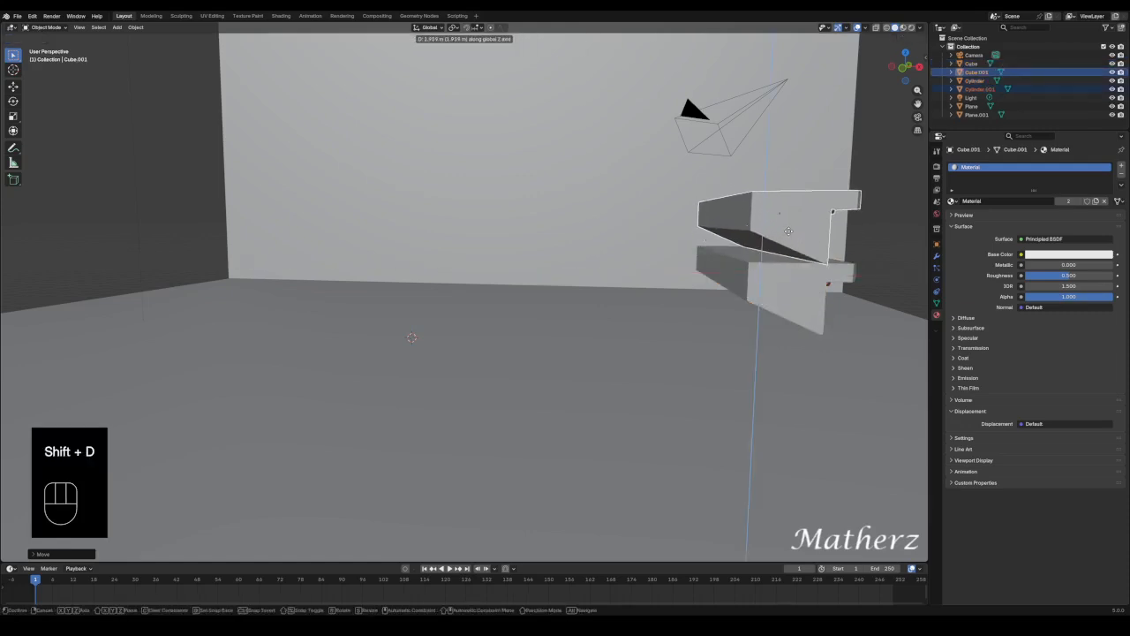
pyautogui.click(787, 230)
pyautogui.press('g')
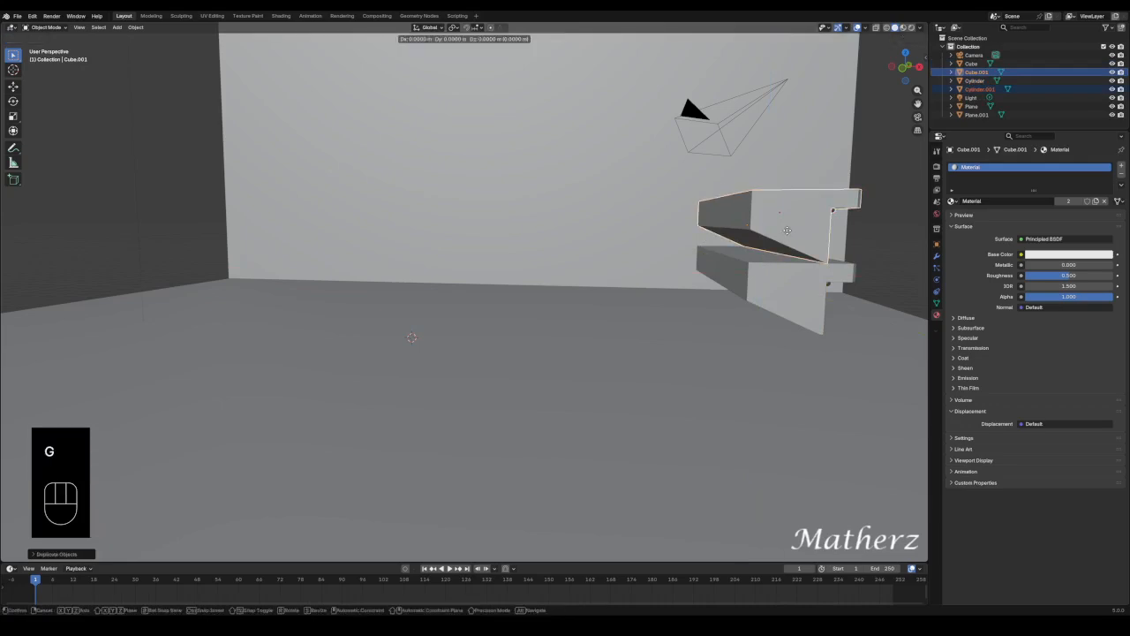
pyautogui.middleClick(782, 228)
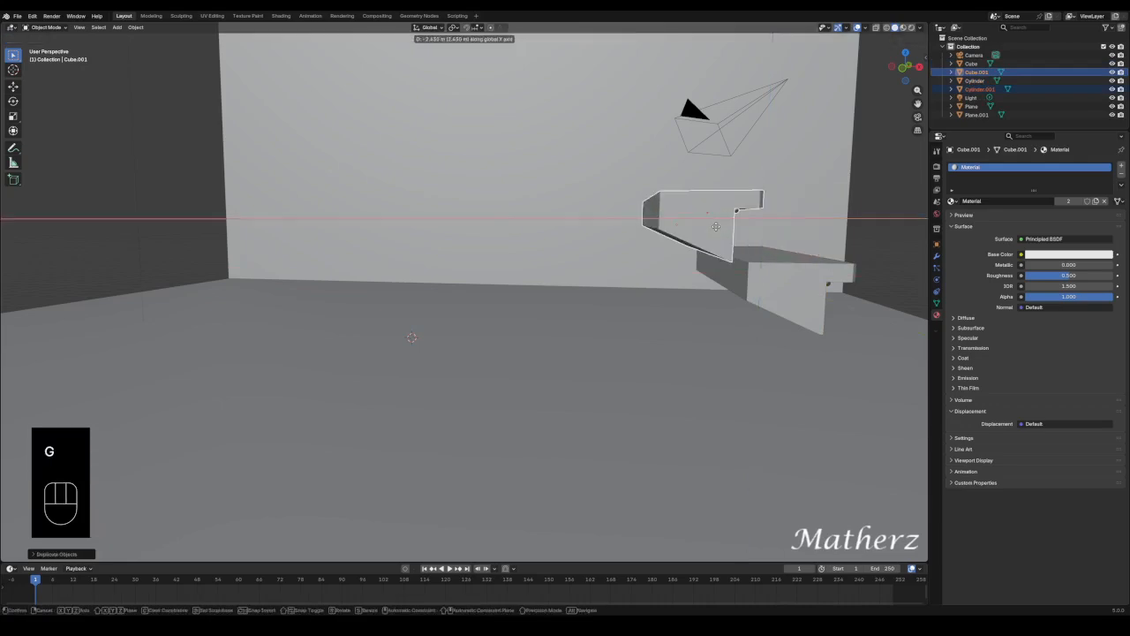
pyautogui.click(729, 227)
# Select both stair steps with their tubes and duplicate them about 2.9 m back along X.
pyautogui.moveTo(732, 230); pyautogui.dragTo(833, 311, button='middle')
pyautogui.moveTo(667, 312); pyautogui.dragTo(556, 296, button='middle')
pyautogui.moveTo(434, 116); pyautogui.dragTo(485, 274)
pyautogui.moveTo(325, 318); pyautogui.dragTo(680, 191, button='middle')
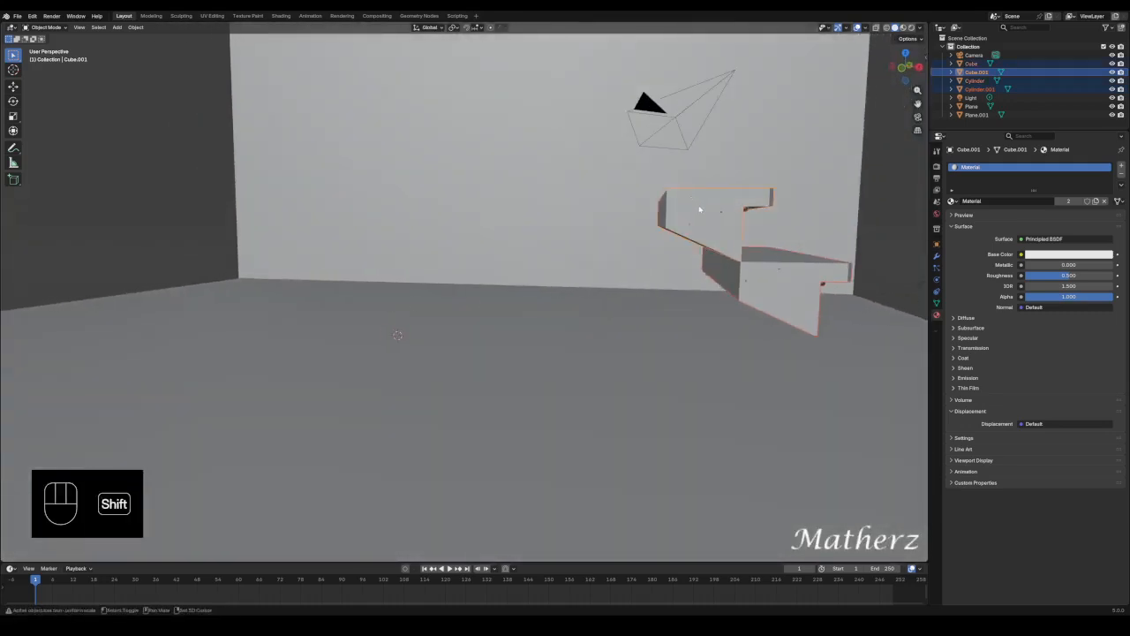
pyautogui.hotkey('shift', 'd')
pyautogui.press('x')
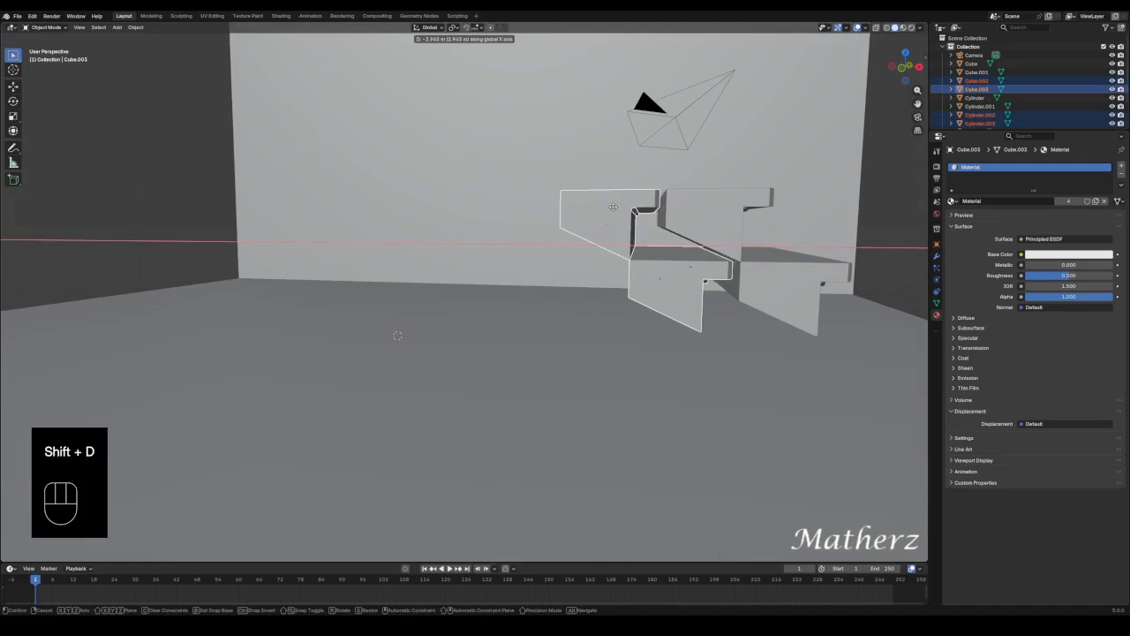
pyautogui.click(613, 208)
# Raise the duplicated pair of steps about 3.9 m along Z and shift it about 1 m along X to continue the stair.
pyautogui.press('g')
pyautogui.press('z')
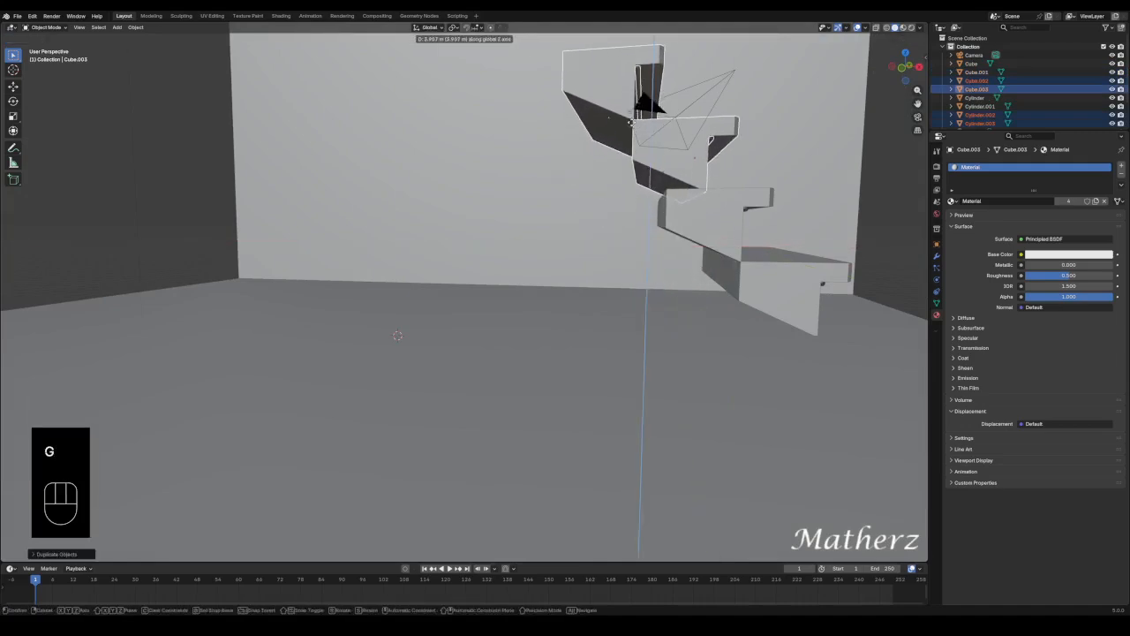
pyautogui.click(630, 124)
pyautogui.press('g')
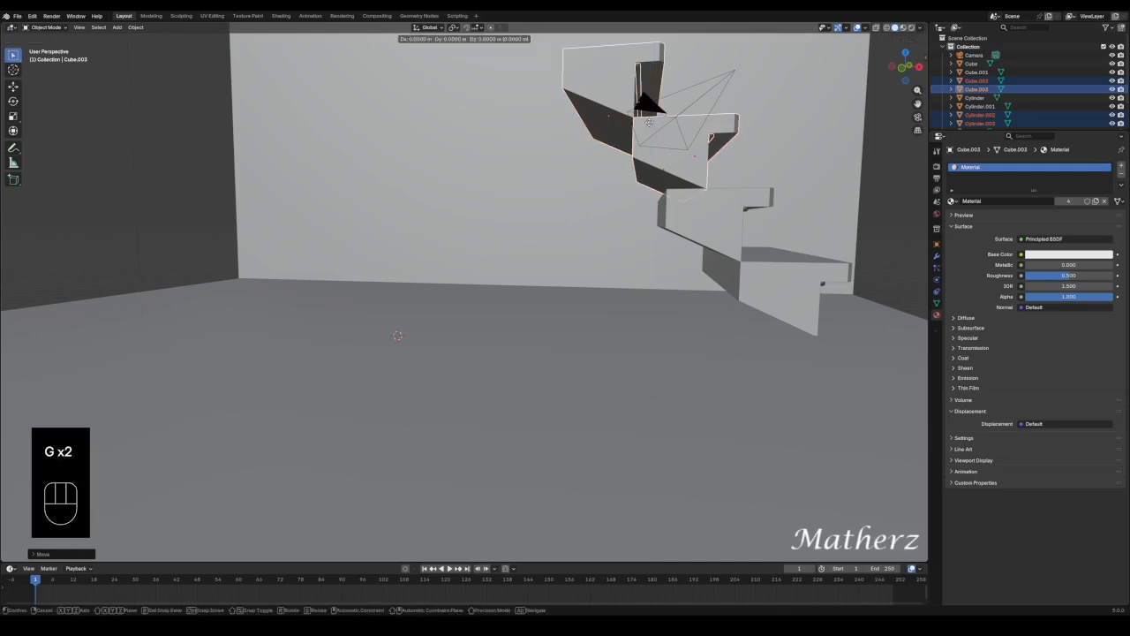
pyautogui.middleClick(634, 124)
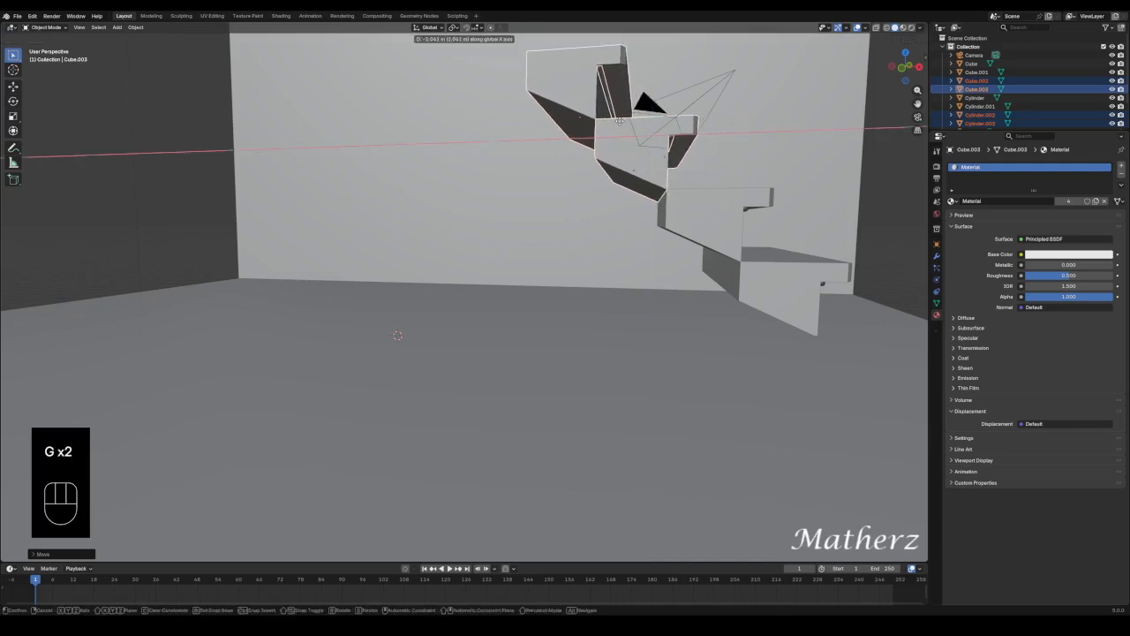
pyautogui.click(619, 124)
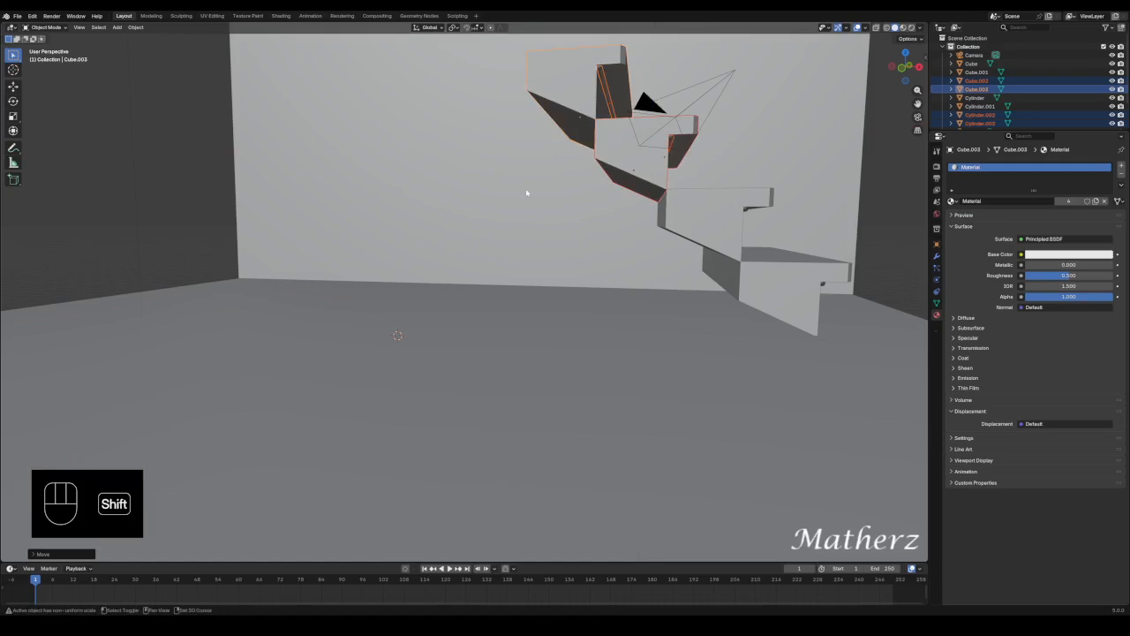
# Duplicate the upper pair of steps with their tubes and offset the copy back along X.
pyautogui.keyDown('shift'); pyautogui.moveTo(527, 192); pyautogui.dragTo(548, 316, button='middle'); pyautogui.keyUp('shift')
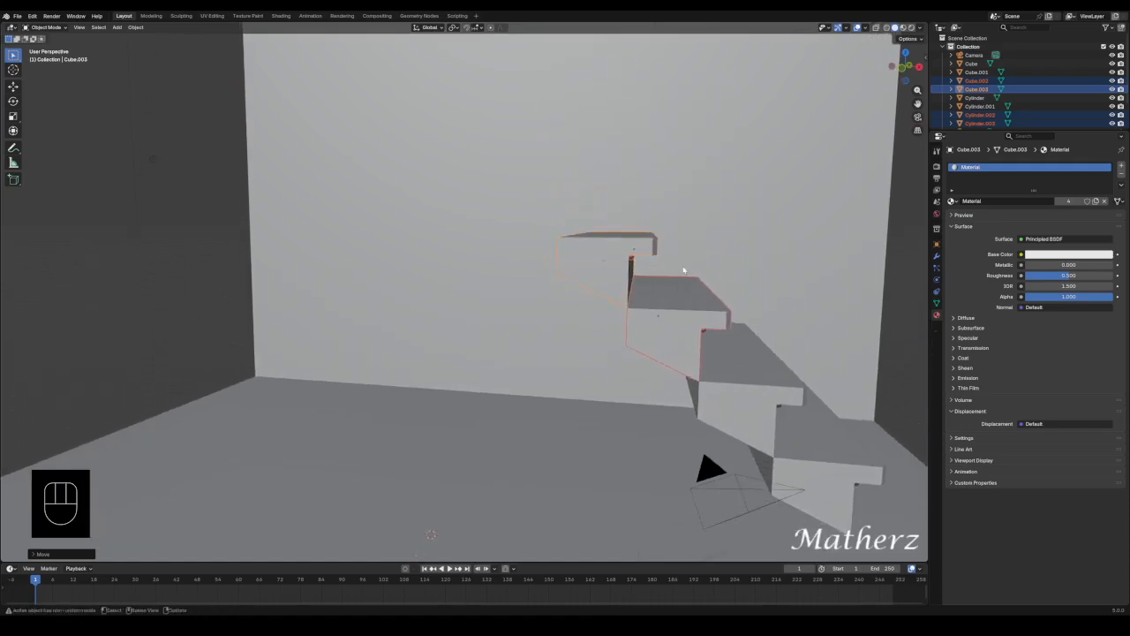
pyautogui.hotkey('shift', 'd')
pyautogui.middleClick(546, 241)
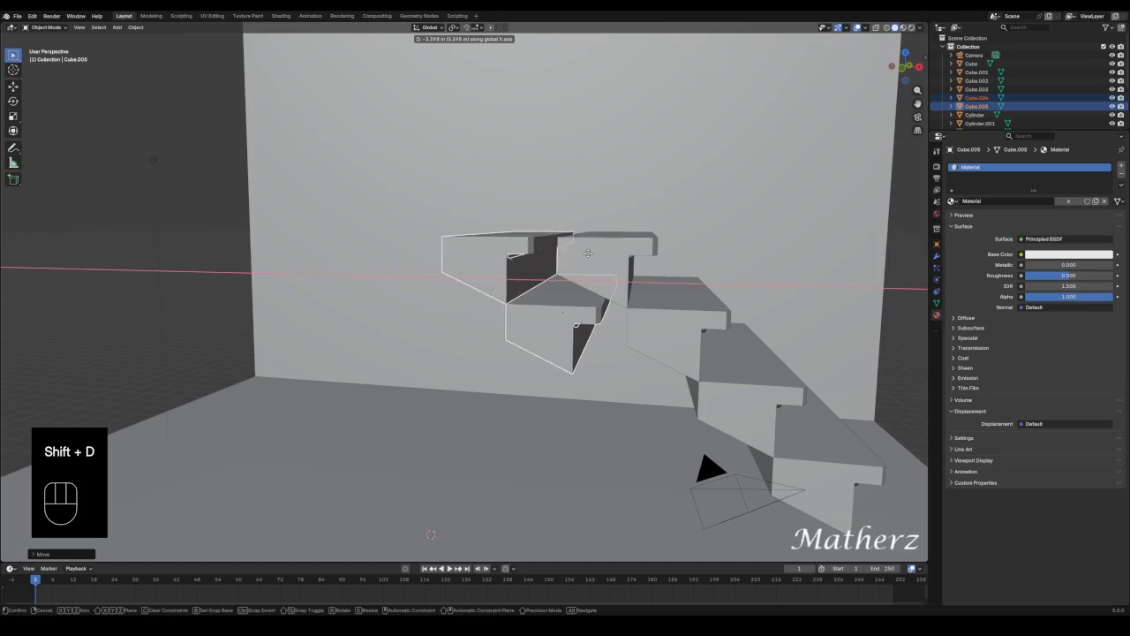
pyautogui.click(585, 260)
# Raise the newest pair of steps about 3.9 m along Z and shift it about 0.6 m along X onto the stair's top.
pyautogui.press('g')
pyautogui.middleClick(587, 208)
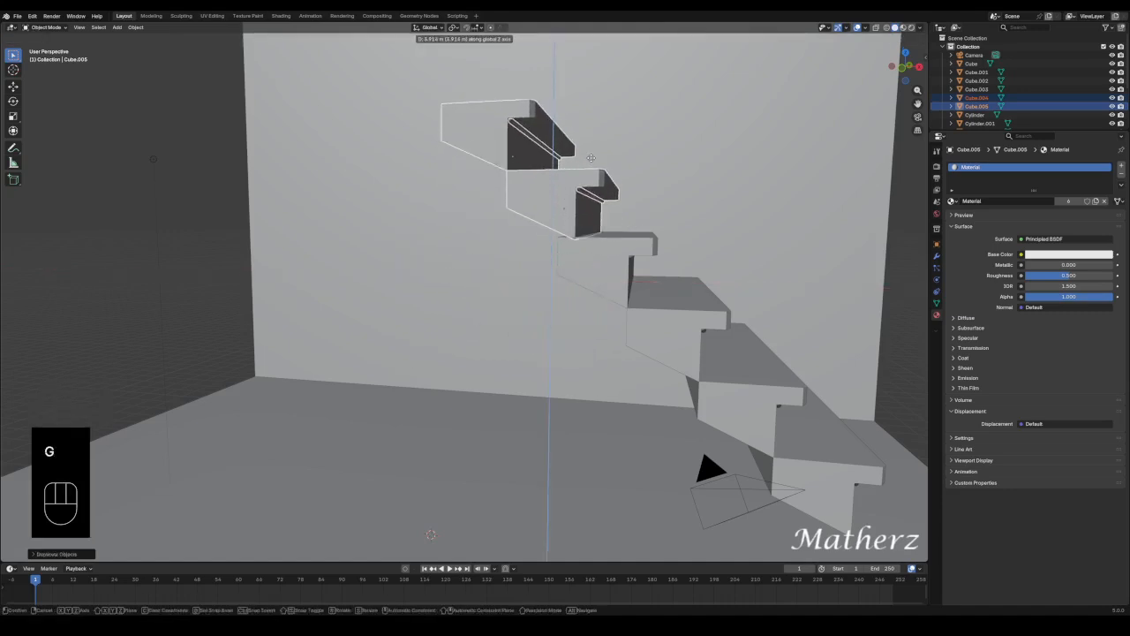
pyautogui.press('g')
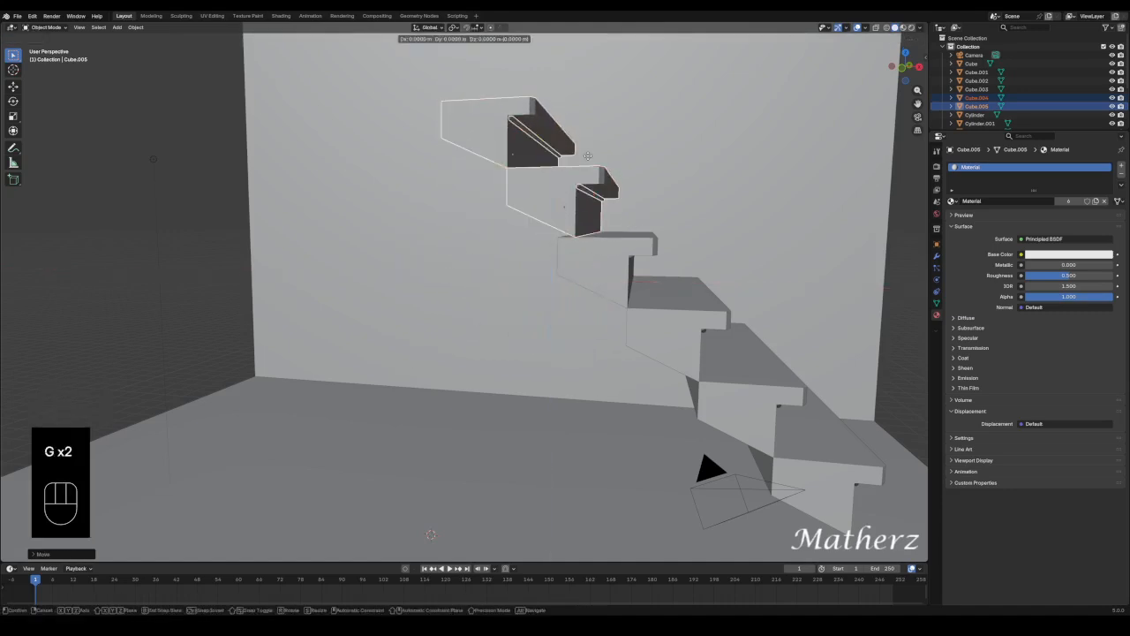
pyautogui.middleClick(581, 154)
pyautogui.moveTo(581, 154); pyautogui.dragTo(576, 150, button='middle')
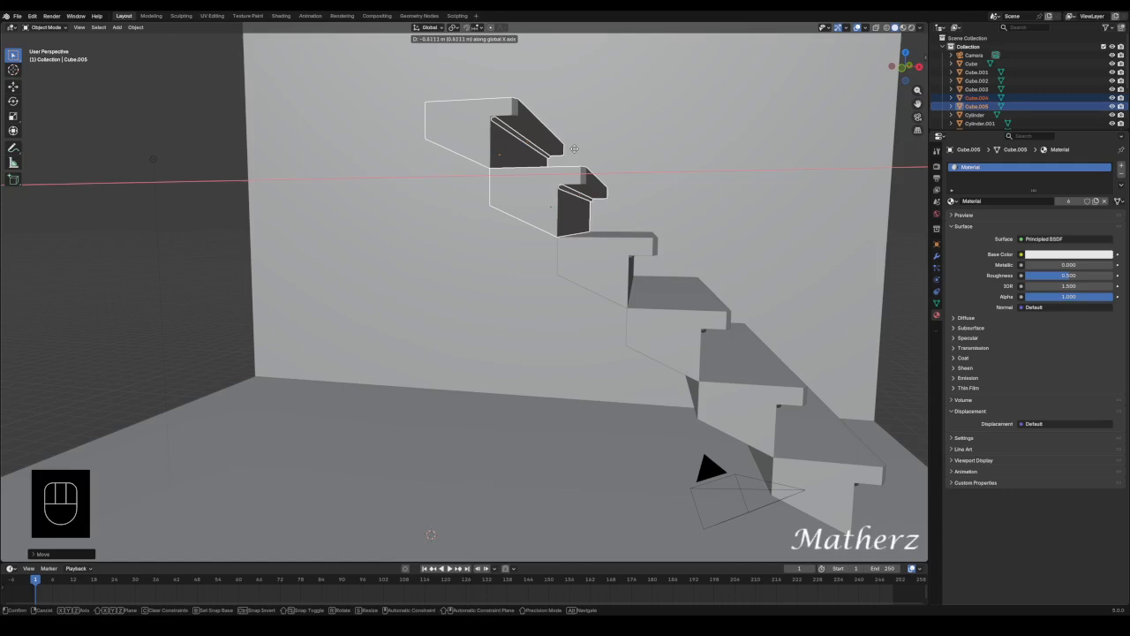
pyautogui.click(574, 152)
# Deselect everything and preview the whole staircase in Rendered viewport shading.
pyautogui.moveTo(708, 316); pyautogui.dragTo(658, 328, button='middle')
pyautogui.scroll(-5, 658, 328)
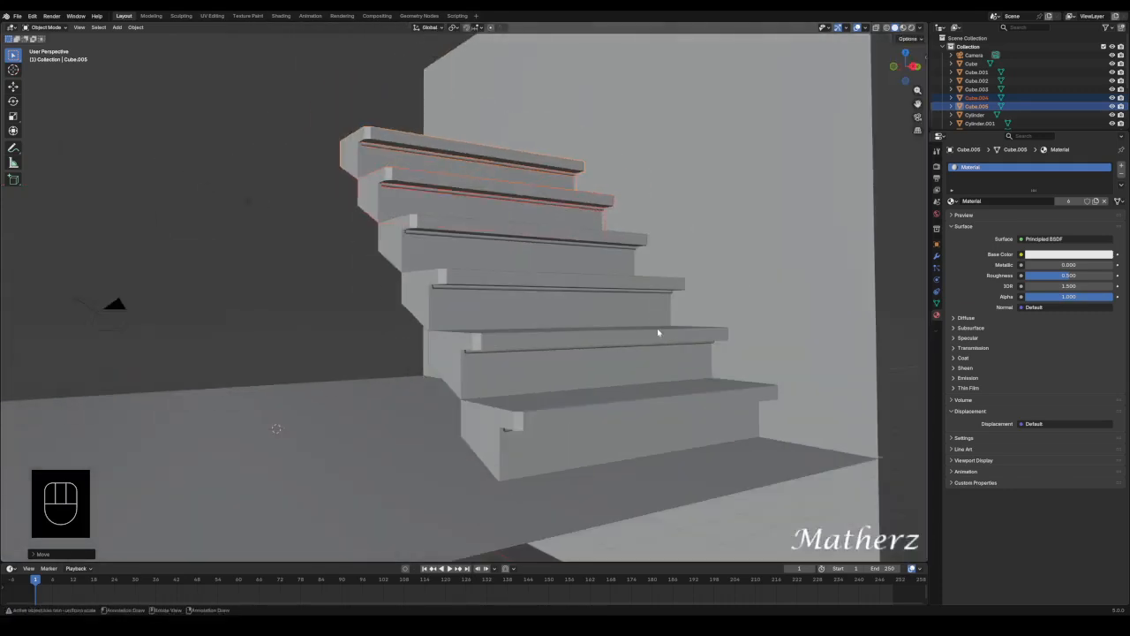
pyautogui.click(732, 267)
pyautogui.moveTo(663, 245); pyautogui.dragTo(663, 250, button='middle')
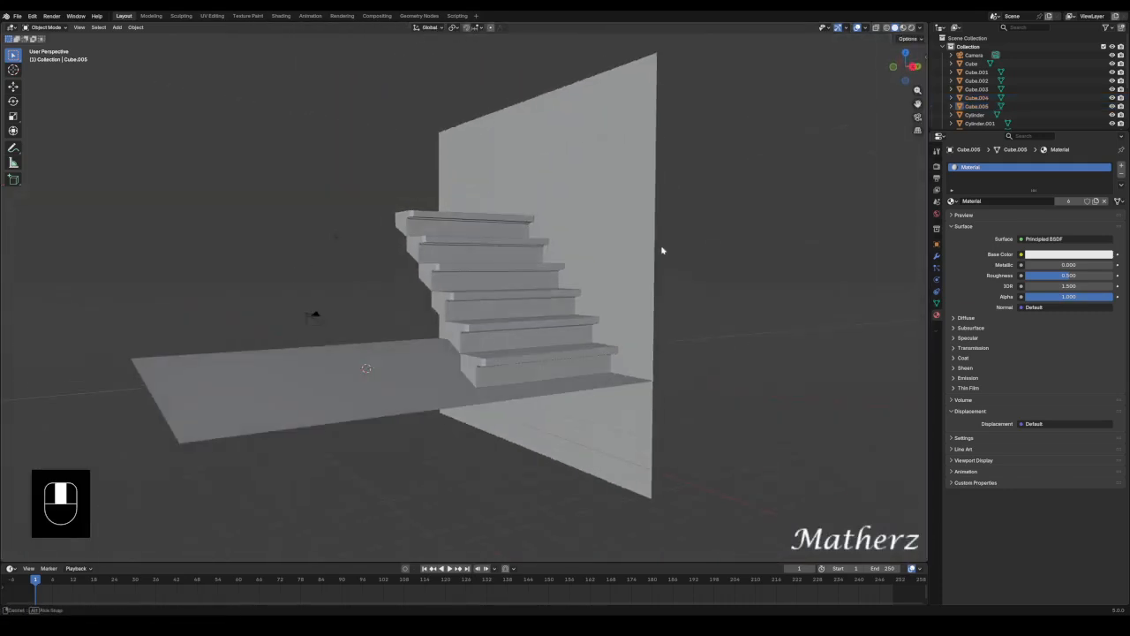
pyautogui.scroll(4, 625, 298)
pyautogui.click(911, 28)
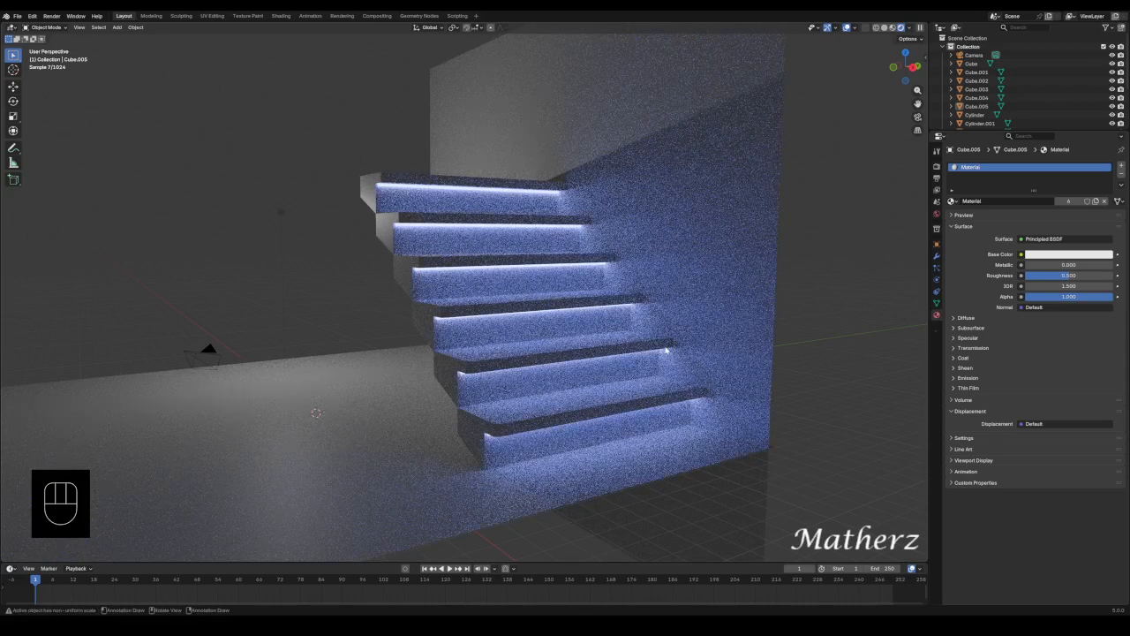
# Give the floor plane a new material with a dark grey base color and a roughness of 1.0.
pyautogui.click(642, 461)
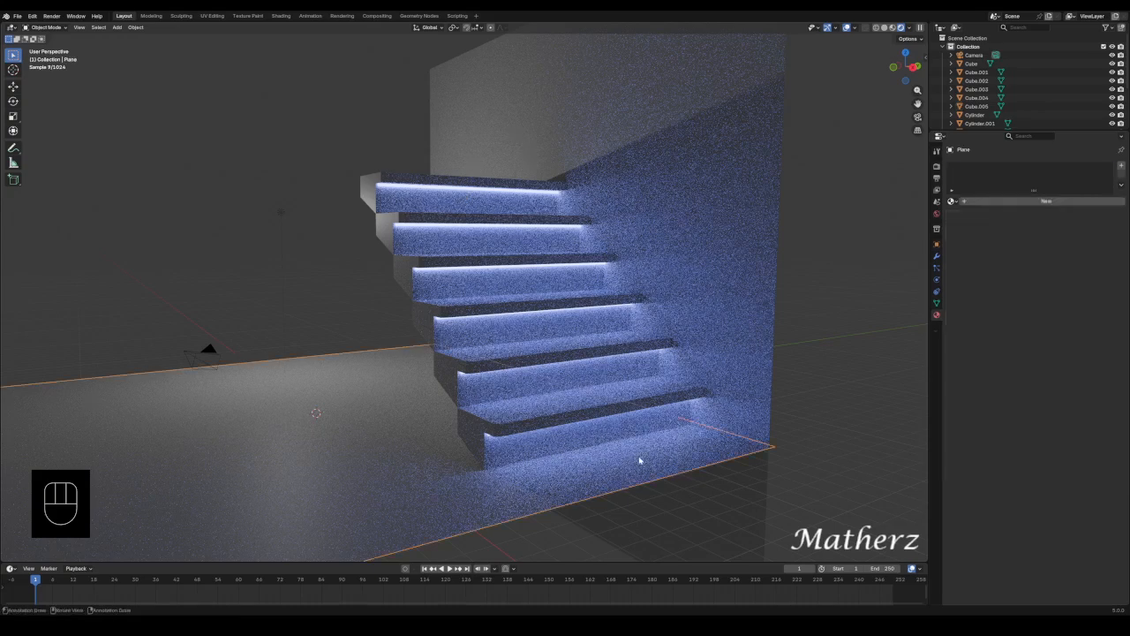
pyautogui.click(977, 206)
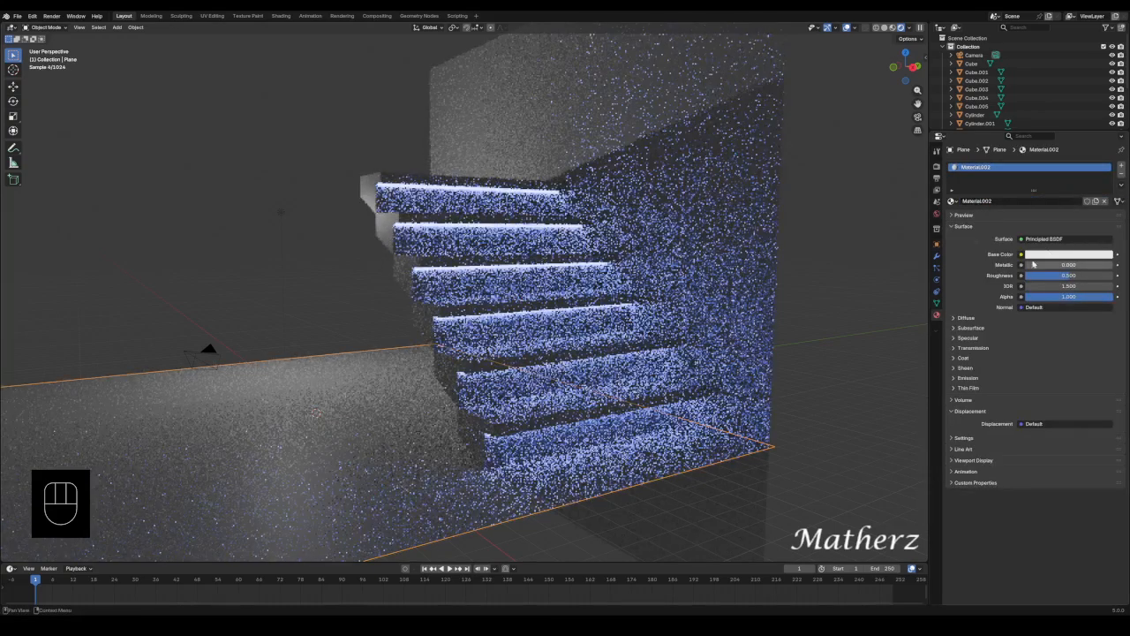
pyautogui.click(1055, 254)
pyautogui.click(1107, 141)
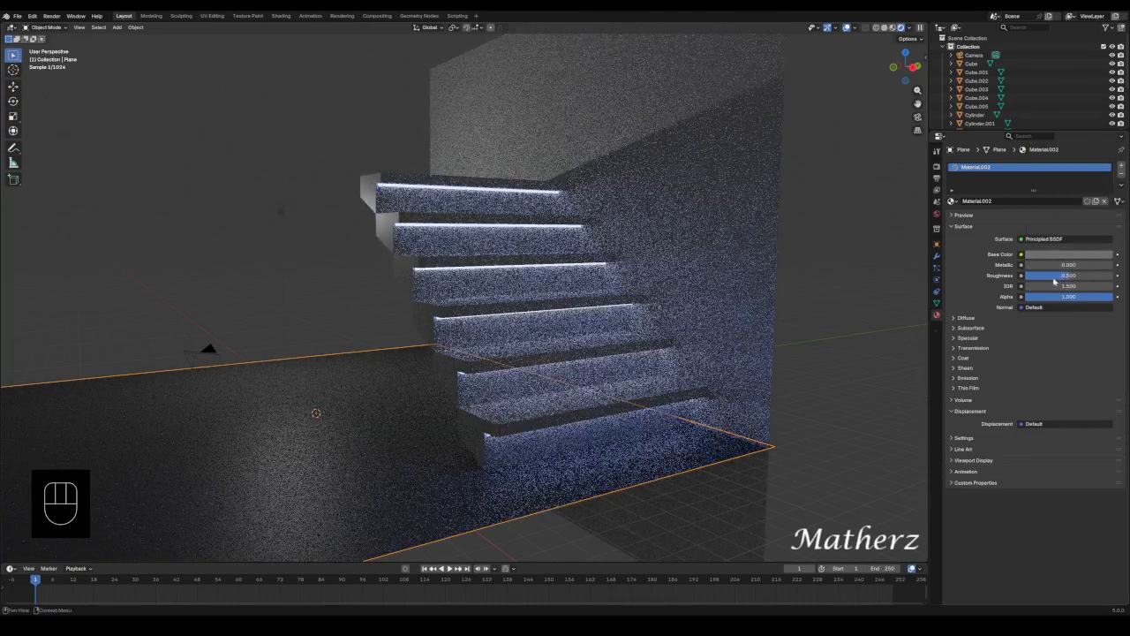
pyautogui.moveTo(1065, 277); pyautogui.dragTo(1120, 277)
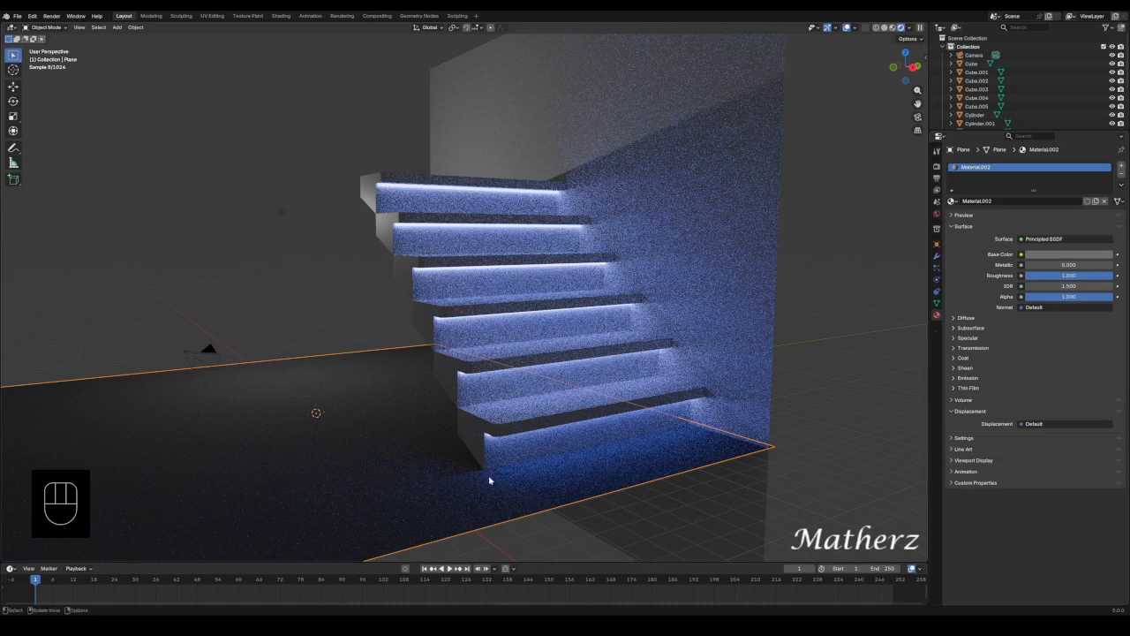
# Return the viewport to Solid shading and add a cube to the scene.
pyautogui.click(885, 27)
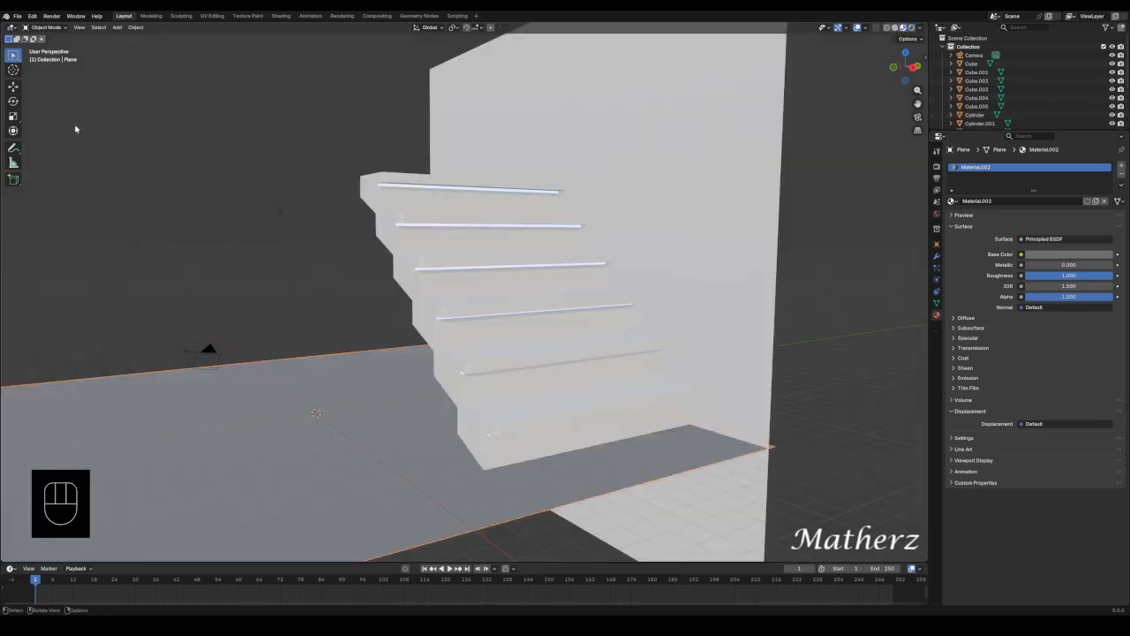
pyautogui.click(895, 28)
pyautogui.click(117, 27)
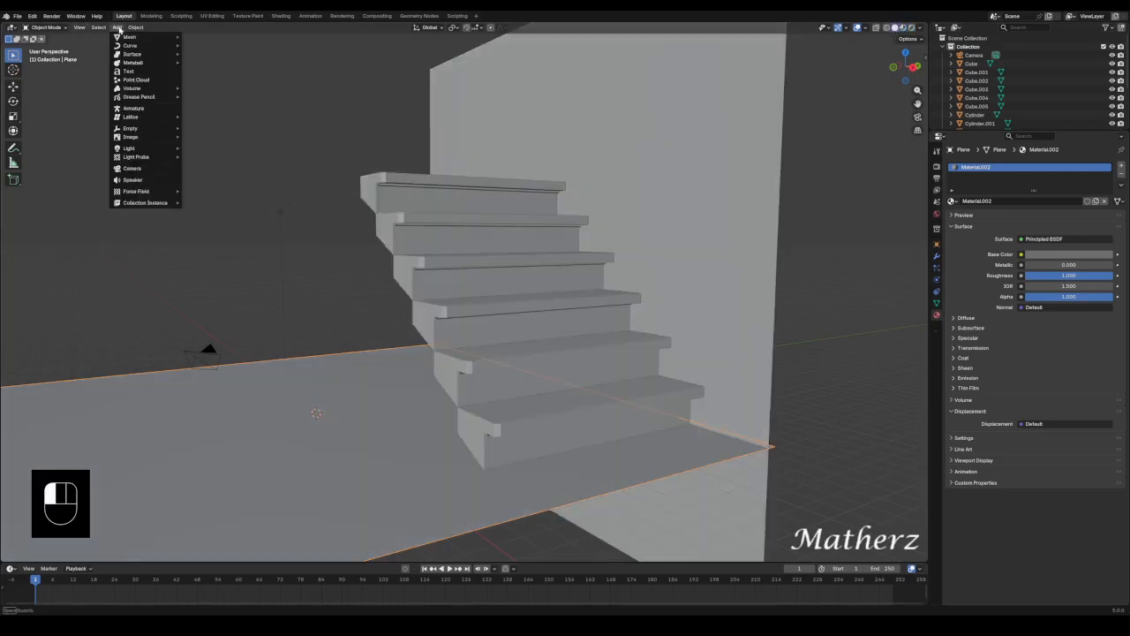
pyautogui.click(203, 45)
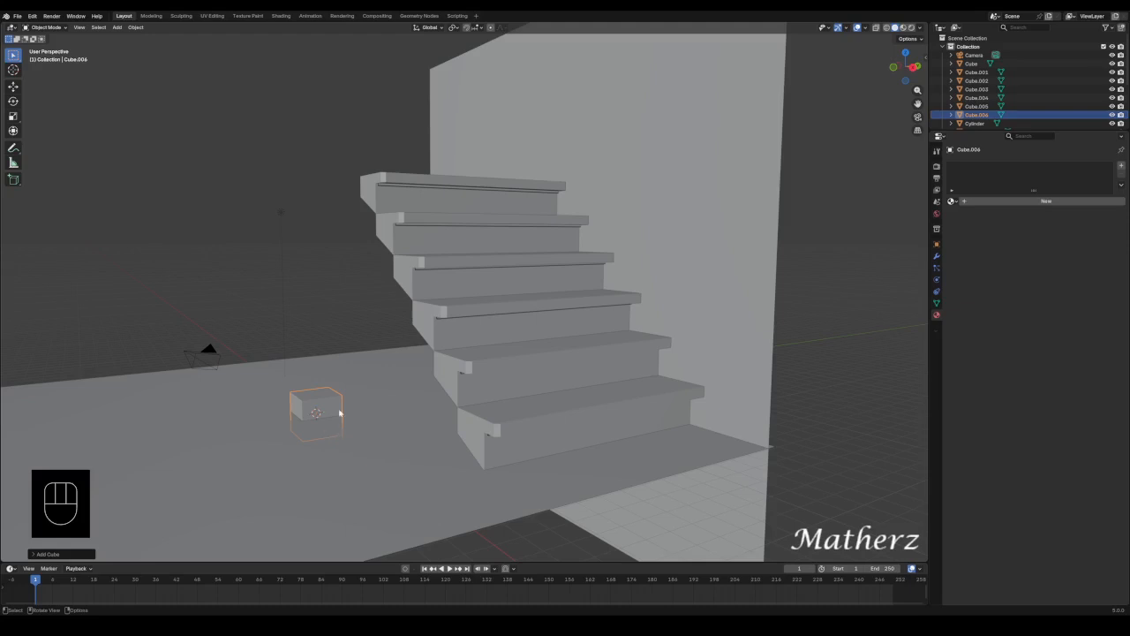
# Move the new cube along X and Y to the outer end of the bottom step and raise it about 0.95 m along Z.
pyautogui.press('g')
pyautogui.moveTo(344, 410); pyautogui.dragTo(462, 447, button='middle')
pyautogui.click(447, 454)
pyautogui.press('g')
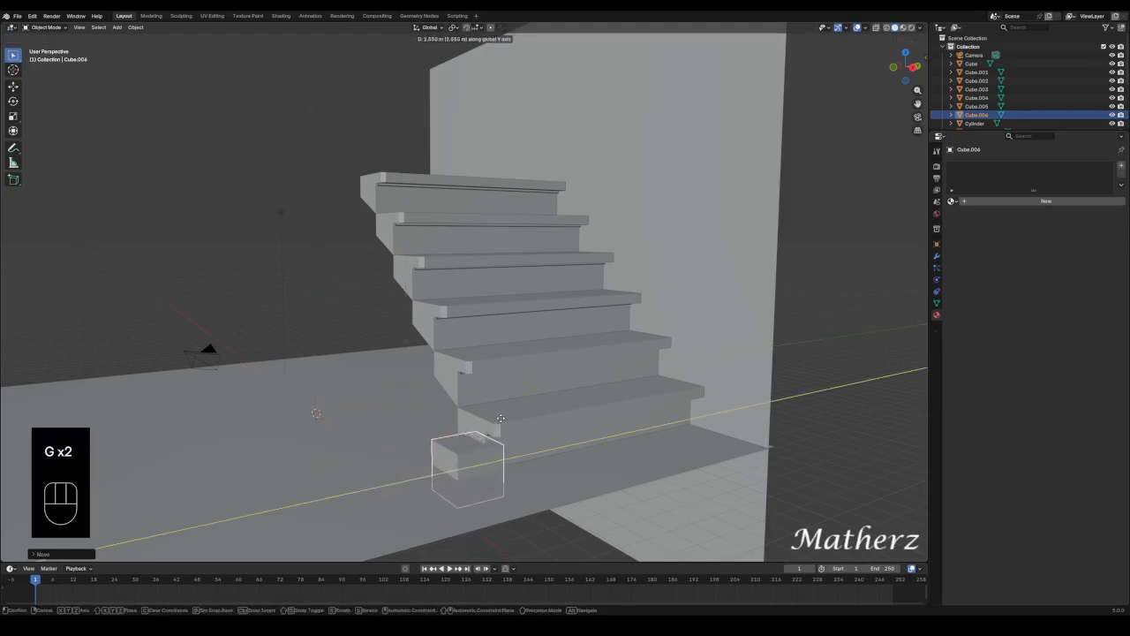
pyautogui.click(487, 425)
pyautogui.press('g')
pyautogui.moveTo(469, 451); pyautogui.dragTo(473, 431, button='middle')
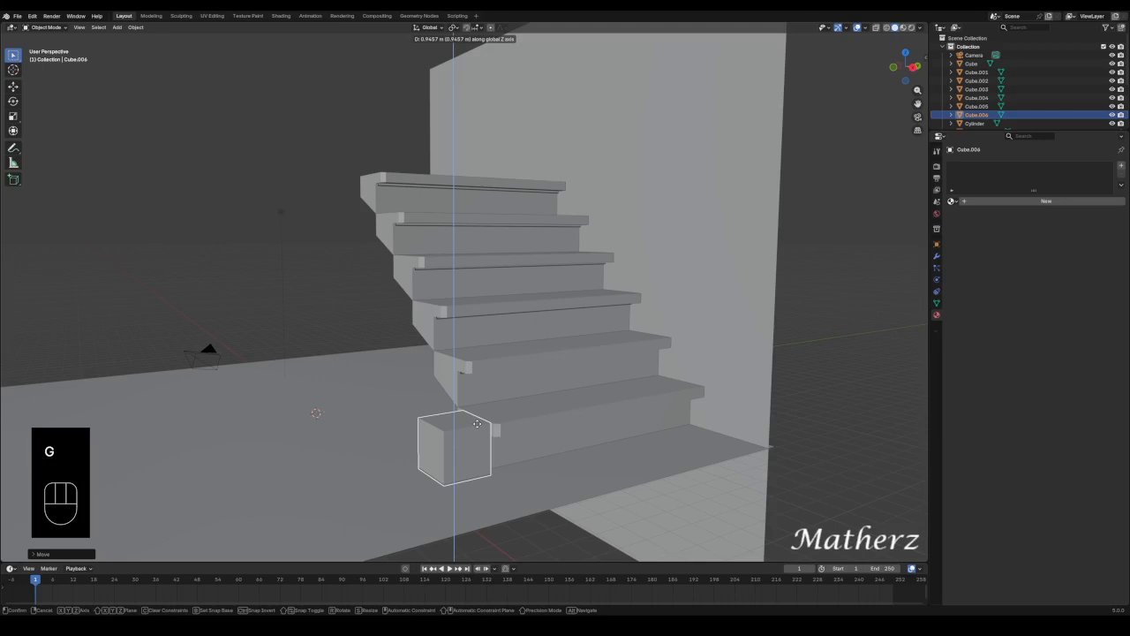
pyautogui.click(477, 424)
# In Edit Mode, raise the cube's rear top edge along Z to give its top a slope.
pyautogui.click(49, 27)
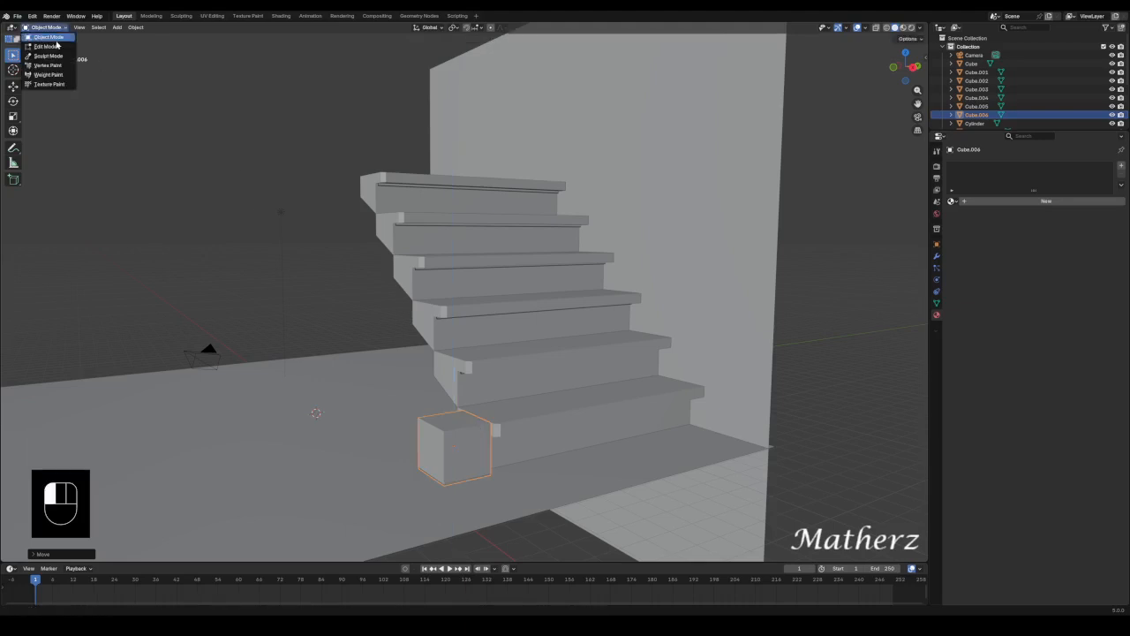
pyautogui.click(49, 45)
pyautogui.moveTo(337, 391); pyautogui.dragTo(424, 364, button='middle')
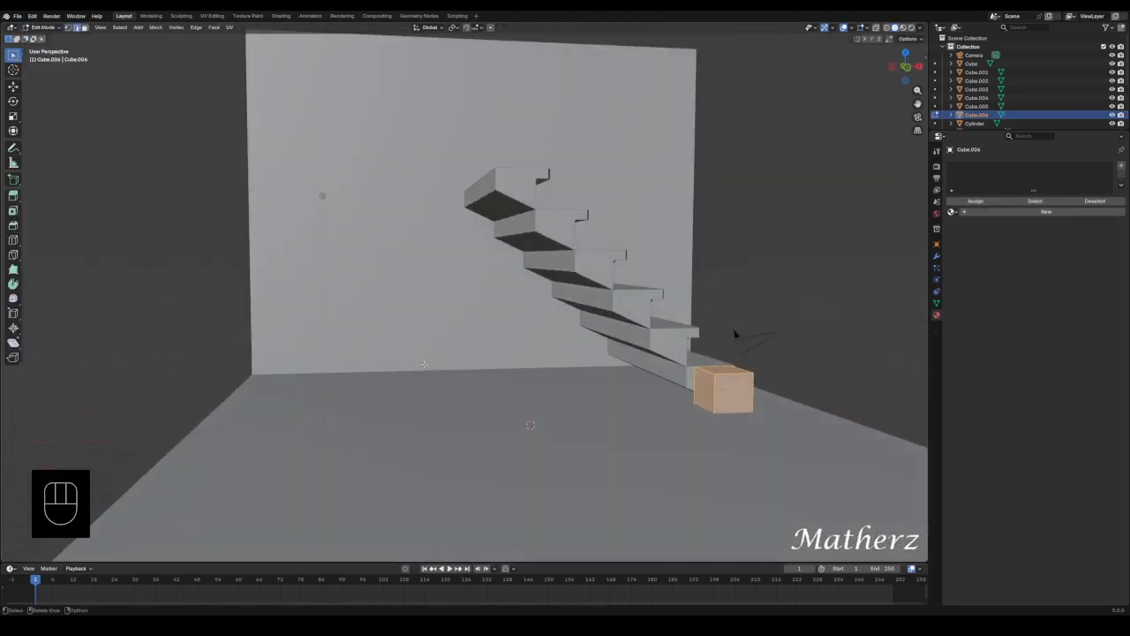
pyautogui.click(710, 371)
pyautogui.moveTo(712, 385); pyautogui.dragTo(703, 421, button='middle')
pyautogui.press('g')
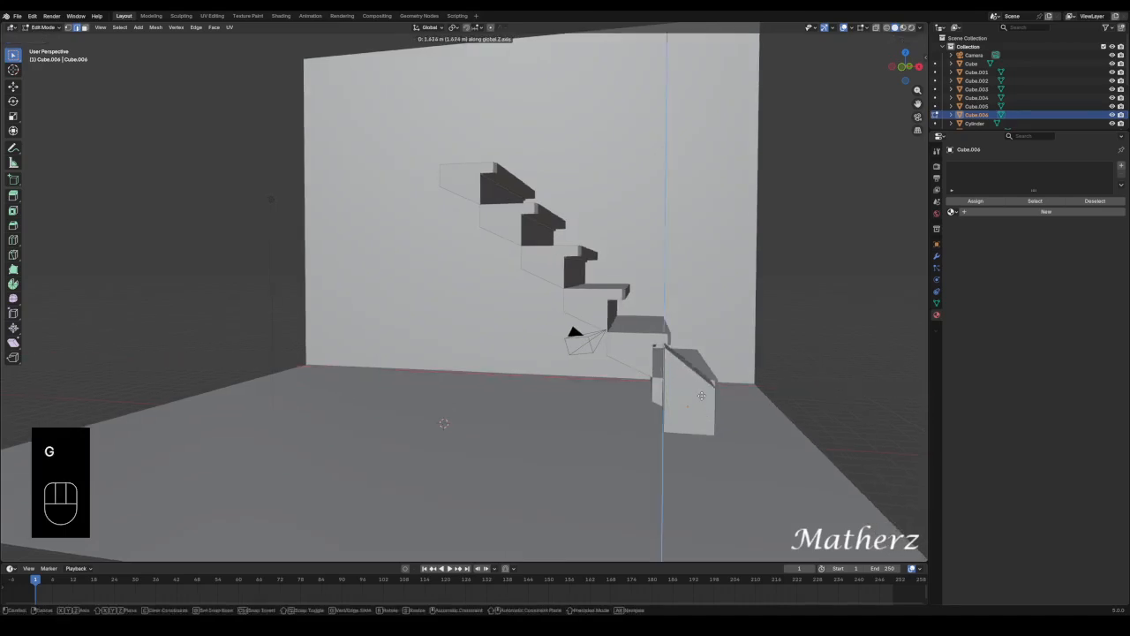
pyautogui.click(709, 386)
# Extend the raised edge along X and Z to the staircase's top so the sloped side follows the steps.
pyautogui.press('g')
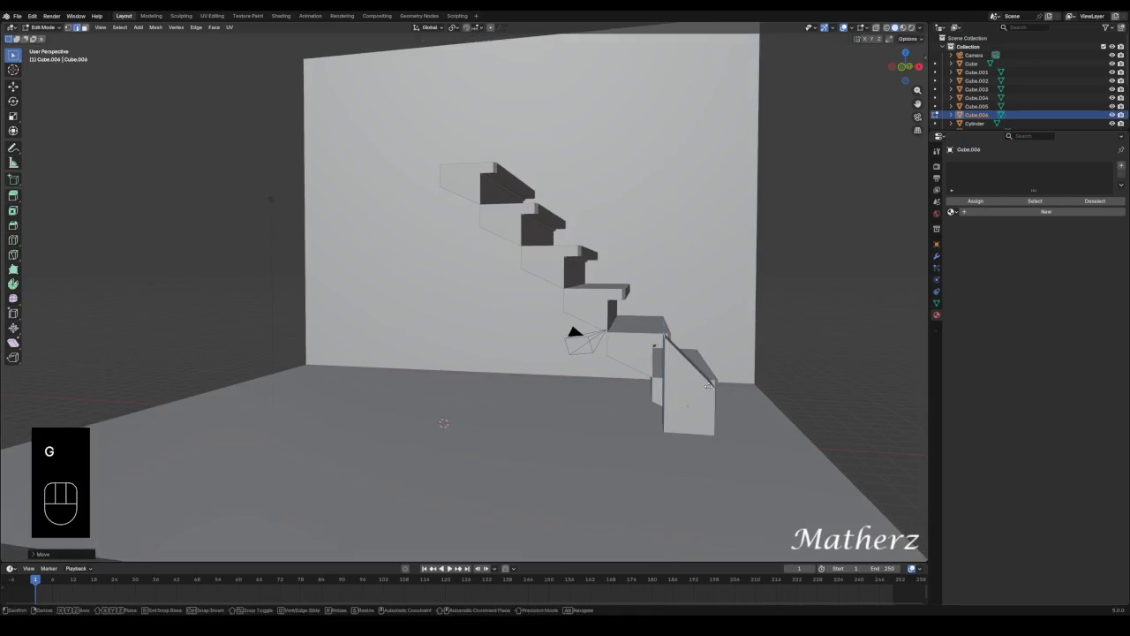
pyautogui.moveTo(708, 384); pyautogui.dragTo(711, 355, button='middle')
pyautogui.click(459, 320)
pyautogui.press('g')
pyautogui.click(554, 163)
pyautogui.press('g')
pyautogui.click(619, 155)
pyautogui.press('g')
pyautogui.click(617, 150)
pyautogui.scroll(3, 584, 208)
pyautogui.press('g')
pyautogui.click(611, 212)
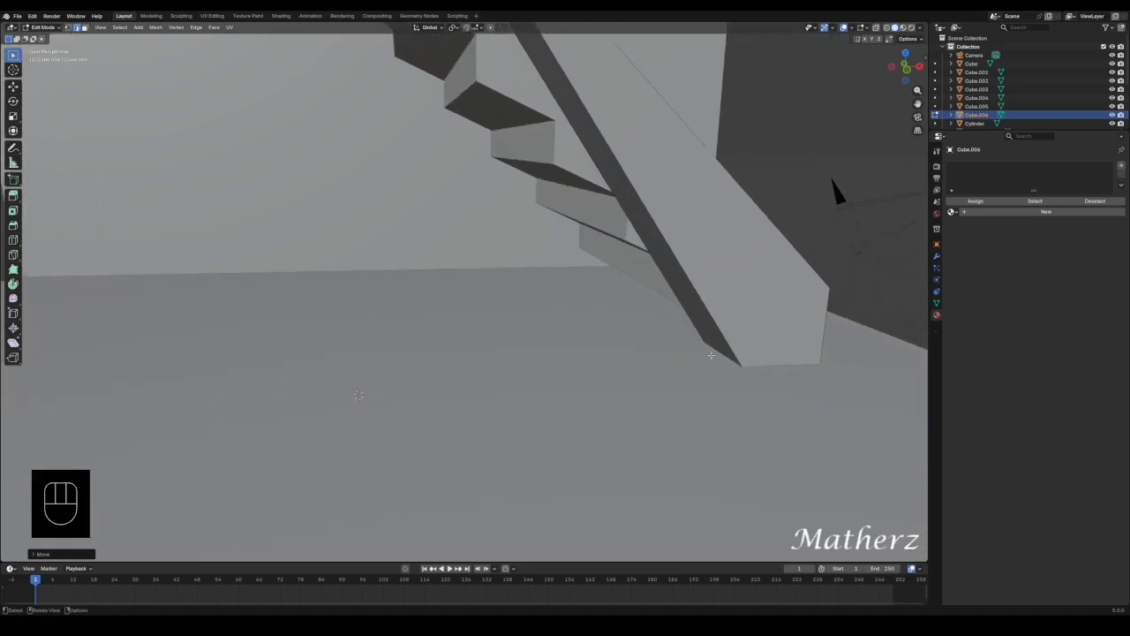
# Move the side wall's rear bottom edge along X until it lines up vertically beneath the top edge in front view.
pyautogui.click(720, 352)
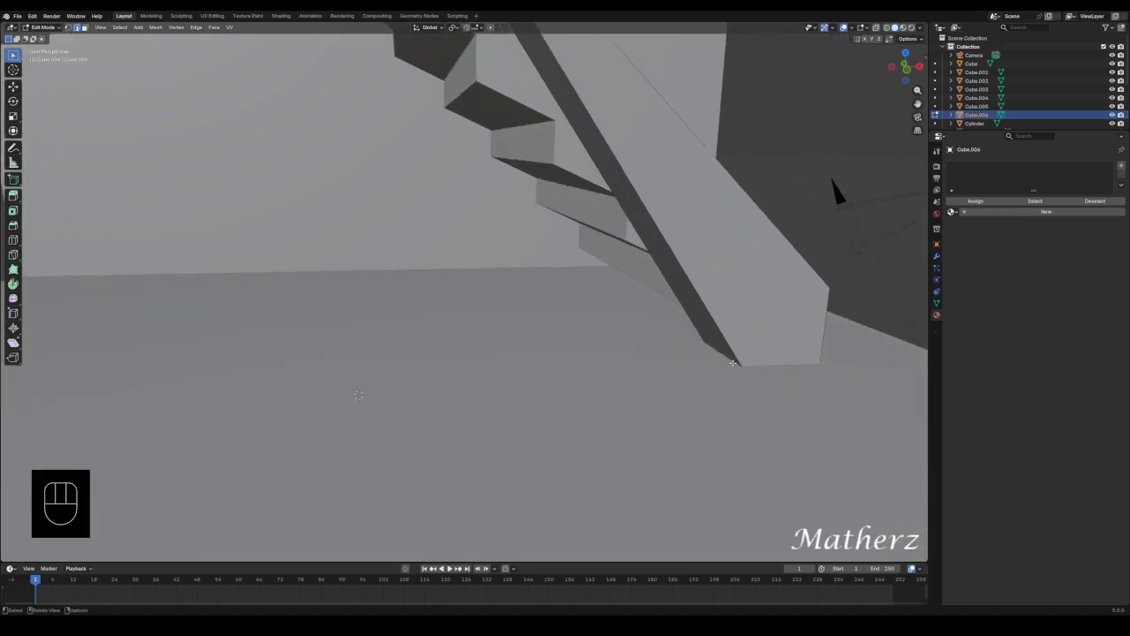
pyautogui.press('g')
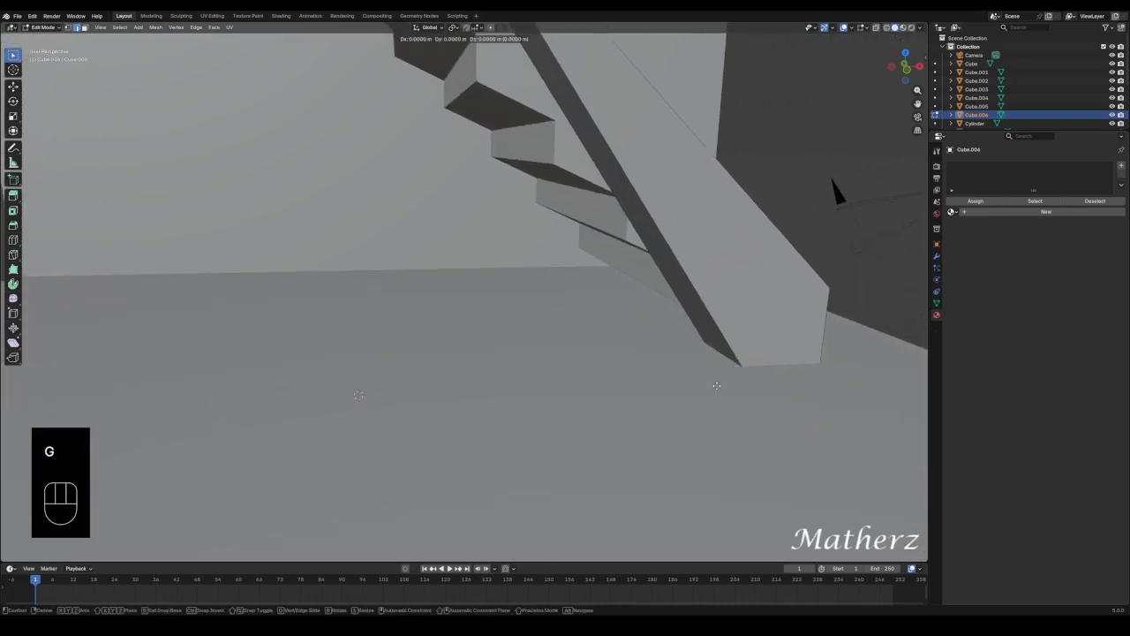
pyautogui.press('x')
pyautogui.click(295, 350)
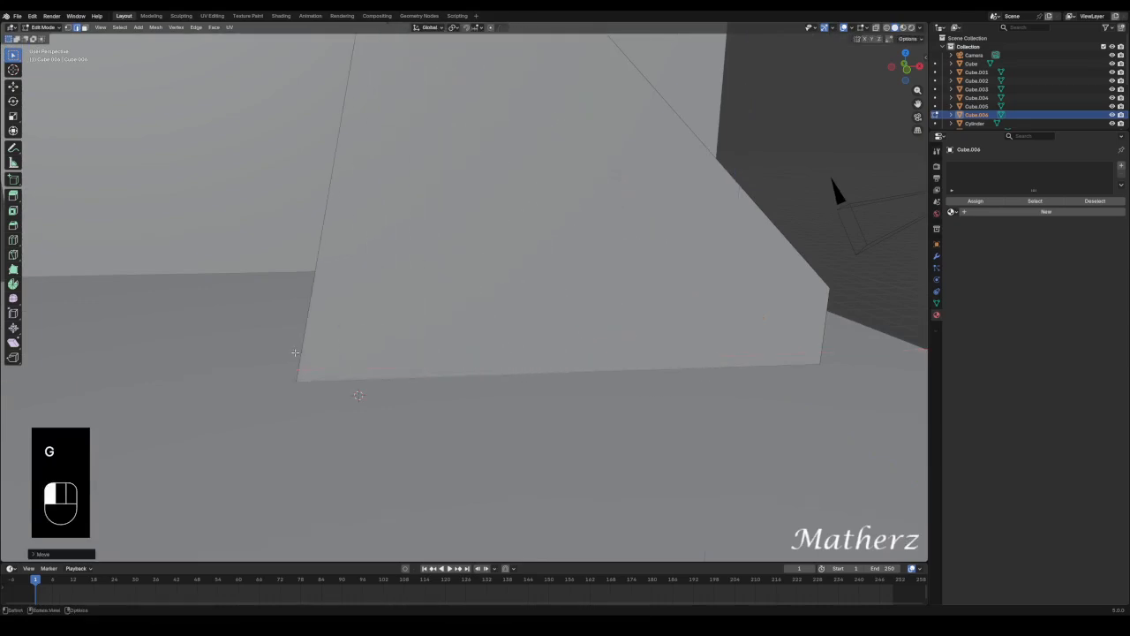
pyautogui.scroll(-5, 323, 356)
pyautogui.keyDown('shift'); pyautogui.moveTo(399, 246); pyautogui.dragTo(452, 371, button='middle'); pyautogui.keyUp('shift')
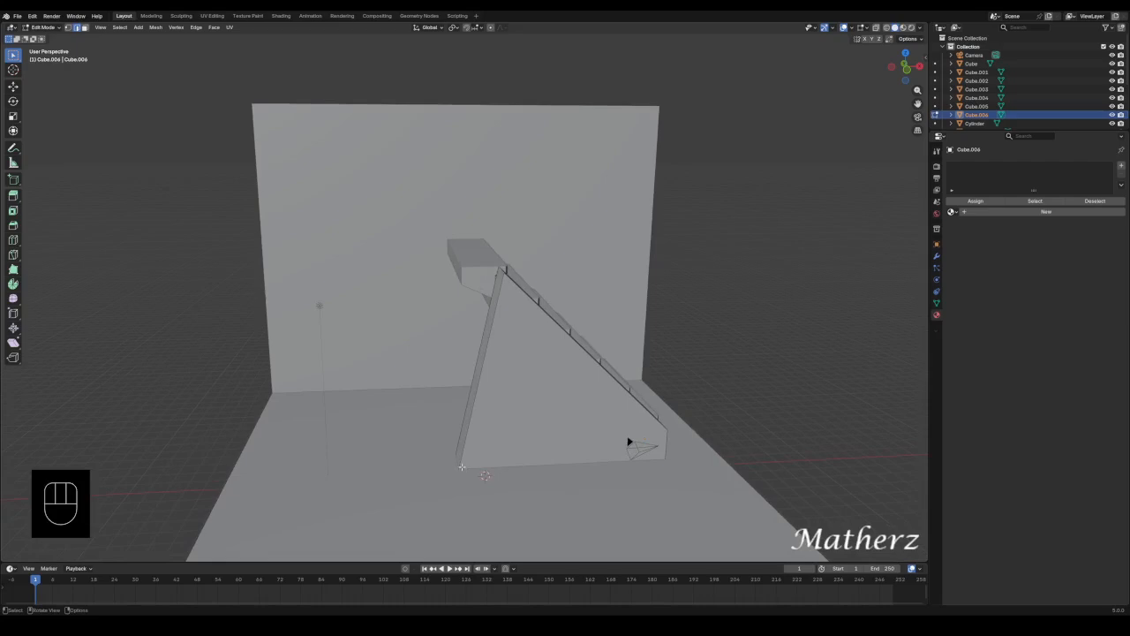
pyautogui.press('KP_1')
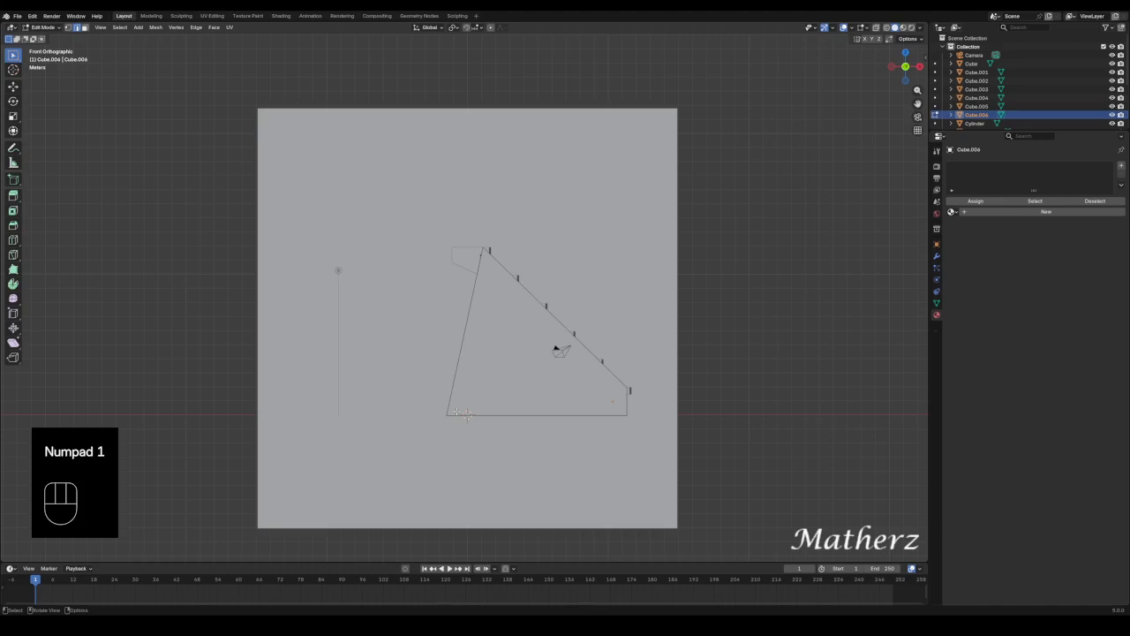
pyautogui.press('g')
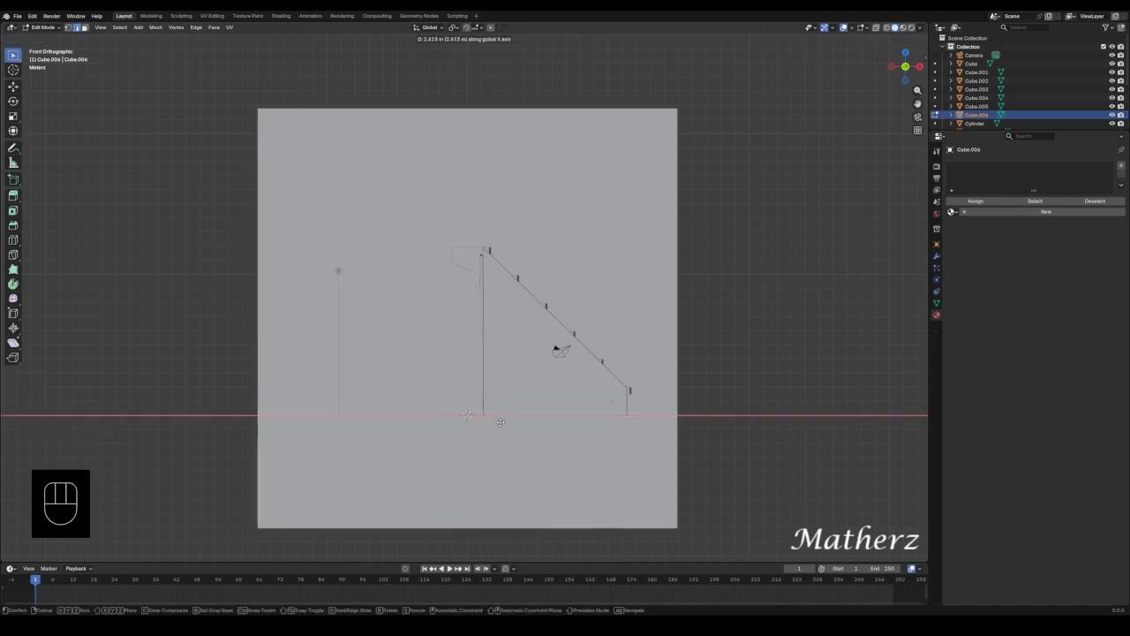
pyautogui.click(500, 422)
# Extrude the side wall's rear vertical face outward to lengthen it behind the stairs, and return to Object Mode.
pyautogui.moveTo(478, 374); pyautogui.dragTo(223, 53, button='middle')
pyautogui.click(85, 28)
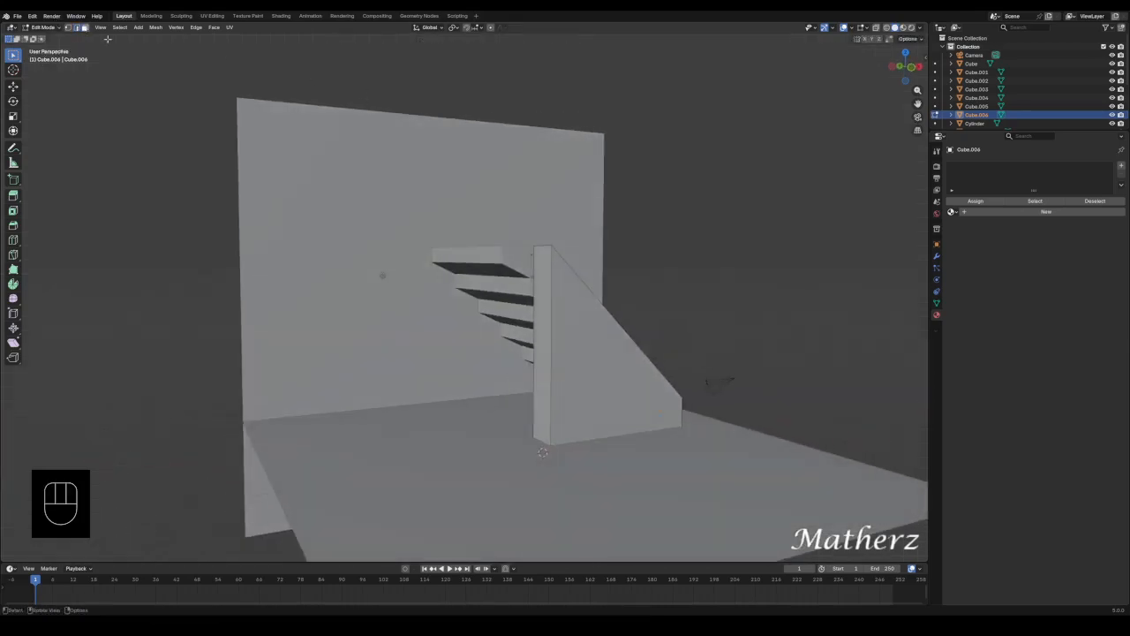
pyautogui.click(542, 292)
pyautogui.press('e')
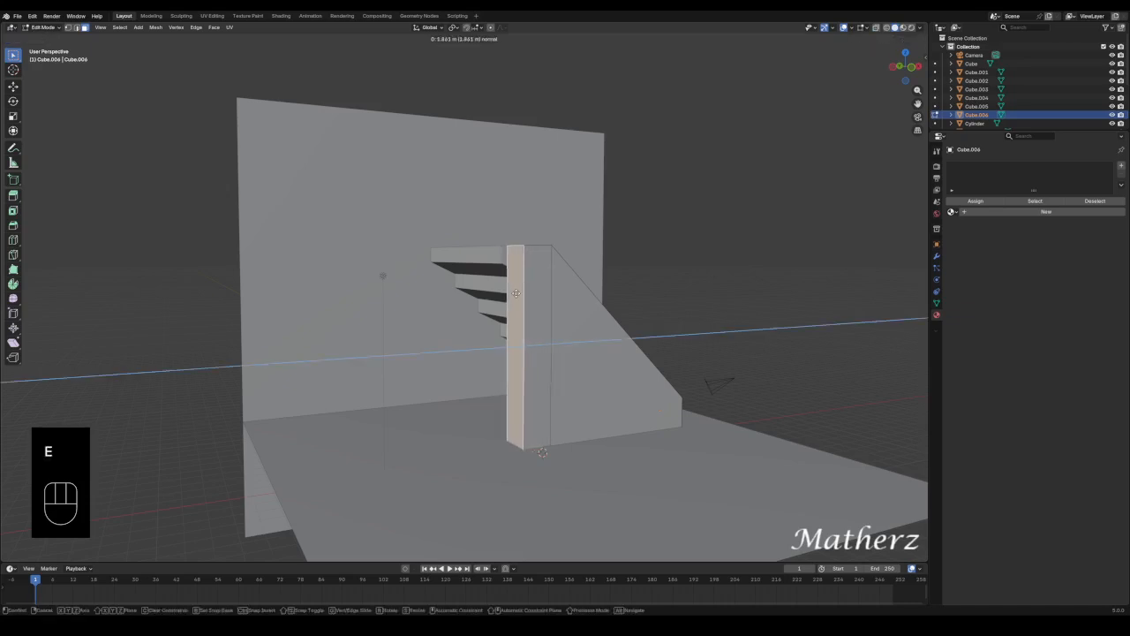
pyautogui.click(510, 291)
pyautogui.moveTo(750, 290)
pyautogui.mouseDown(button='middle')
pyautogui.moveTo(716, 303)
pyautogui.moveTo(738, 302)
pyautogui.mouseUp(button='middle')
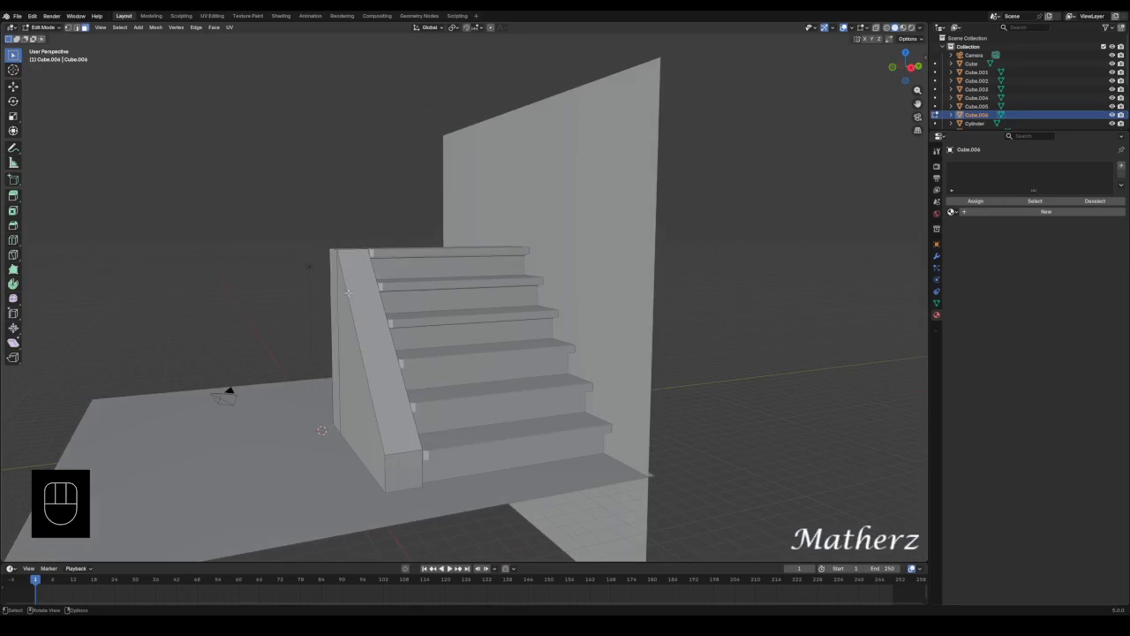
pyautogui.moveTo(347, 293); pyautogui.dragTo(159, 71, button='middle')
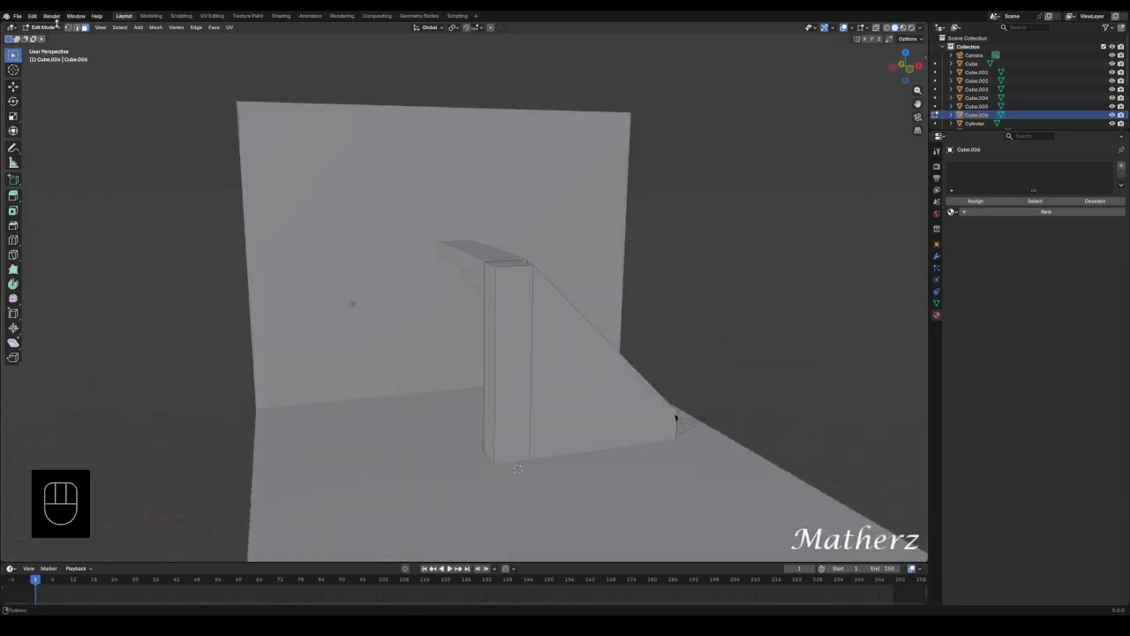
pyautogui.click(51, 27)
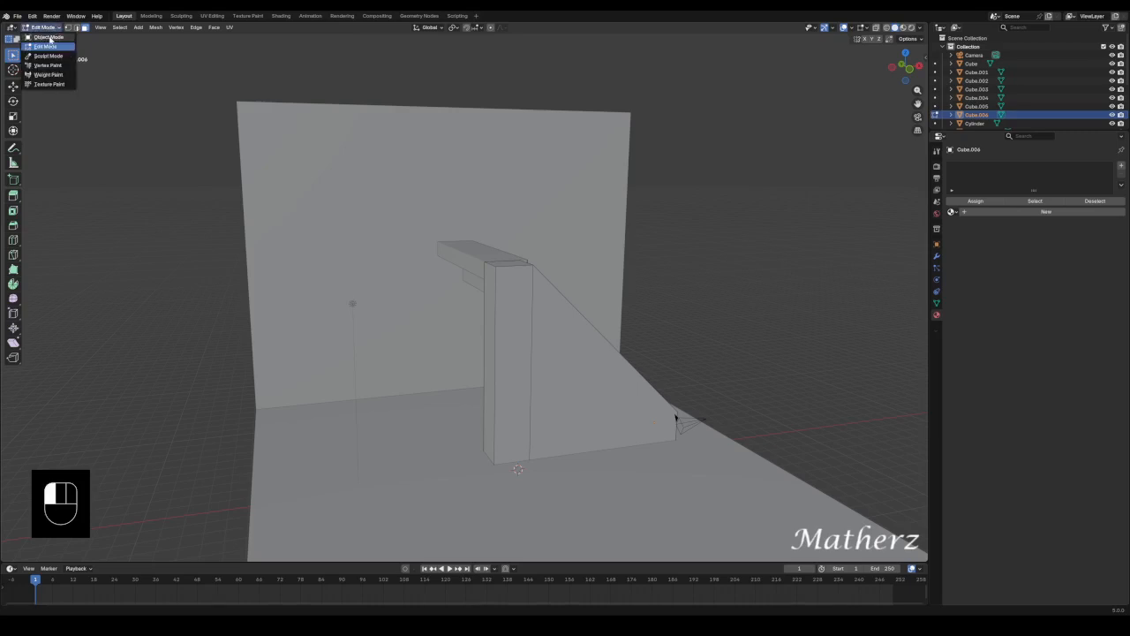
pyautogui.click(49, 37)
# Add another cube, raise it along Z to the staircase's top level, and shift it along X behind the side wall.
pyautogui.click(118, 27)
pyautogui.moveTo(130, 37)
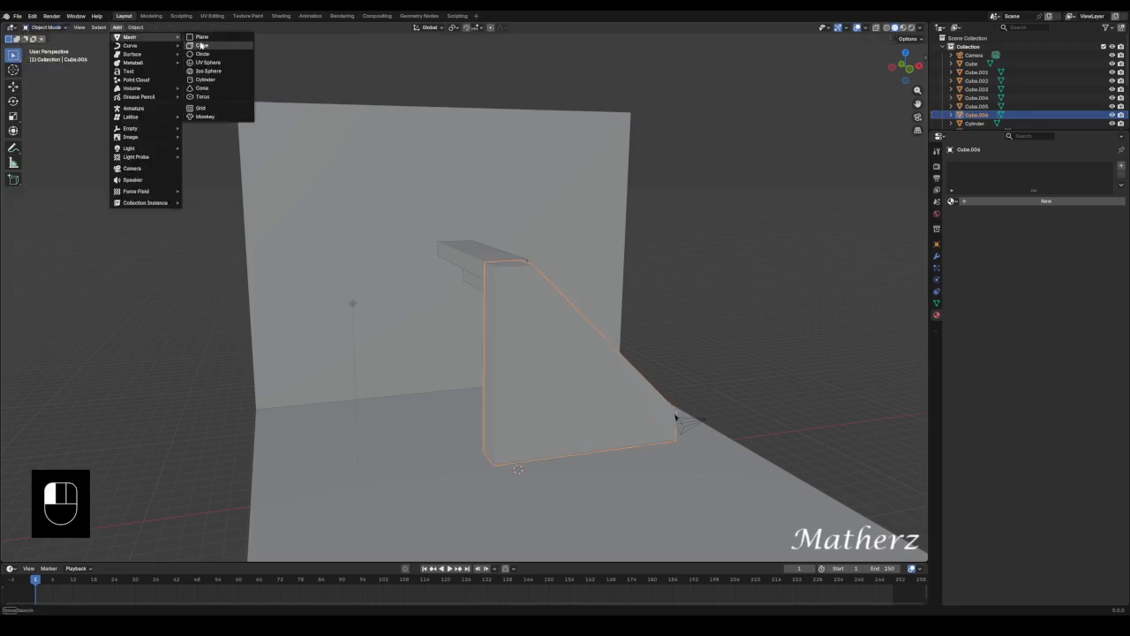
pyautogui.click(201, 45)
pyautogui.scroll(-1, 521, 486)
pyautogui.press('g')
pyautogui.press('z')
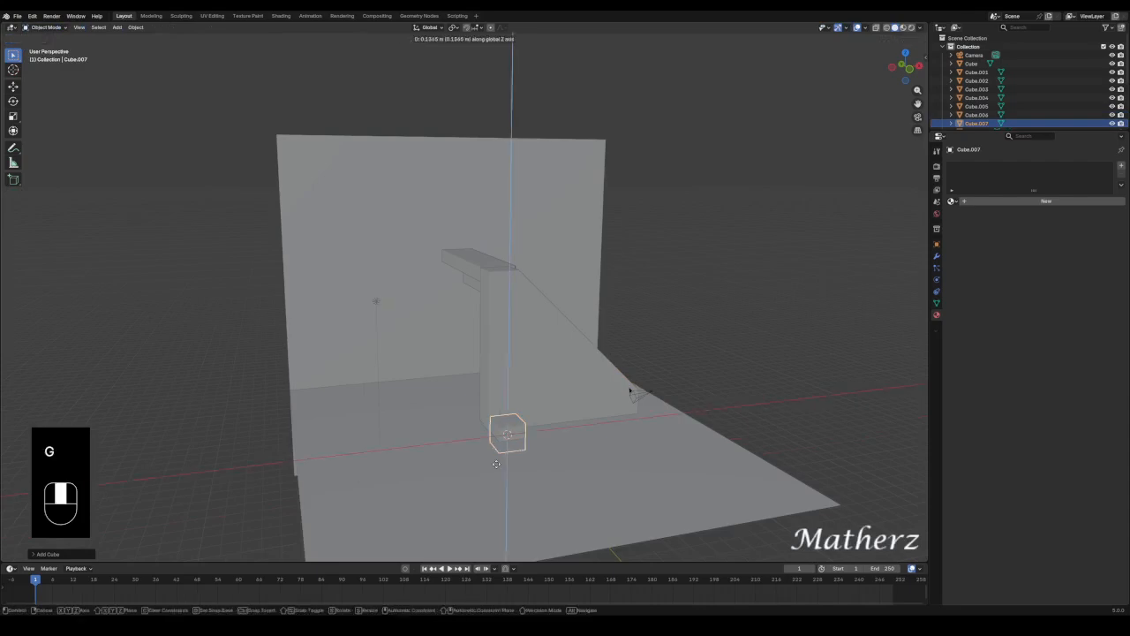
pyautogui.click(482, 321)
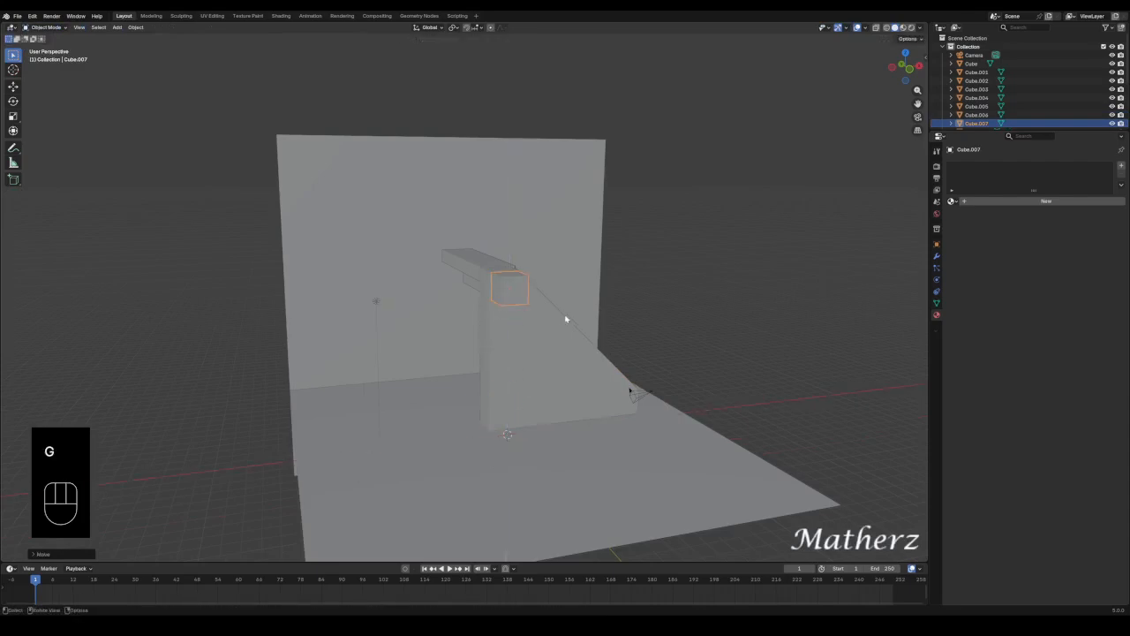
pyautogui.press('g')
pyautogui.moveTo(563, 320); pyautogui.dragTo(434, 321, button='middle')
pyautogui.click(433, 322)
# Scale the new cube up along X and Y into a long, wide landing slab.
pyautogui.press('s')
pyautogui.moveTo(418, 365); pyautogui.dragTo(874, 265, button='middle')
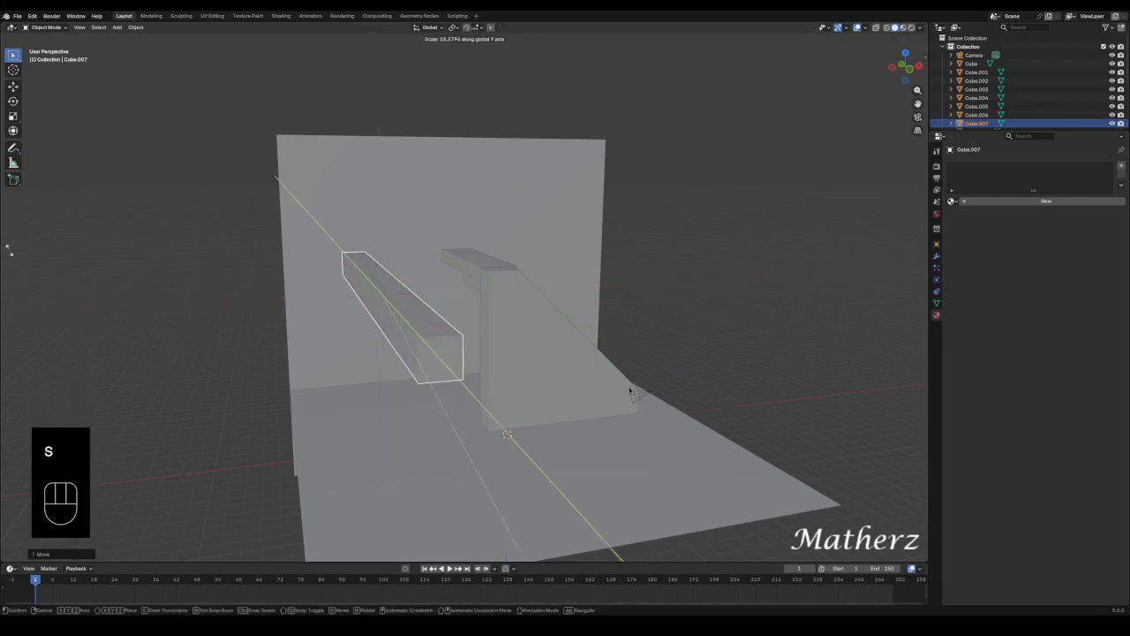
pyautogui.click(36, 244)
pyautogui.press('s')
pyautogui.moveTo(456, 328); pyautogui.dragTo(618, 301, button='middle')
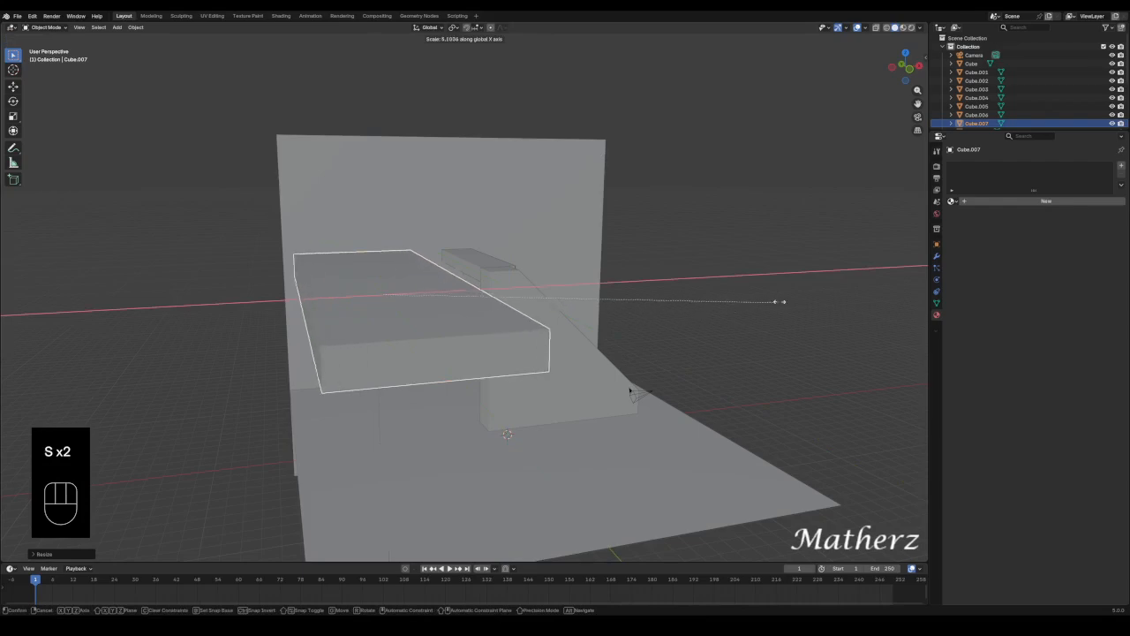
pyautogui.click(60, 245)
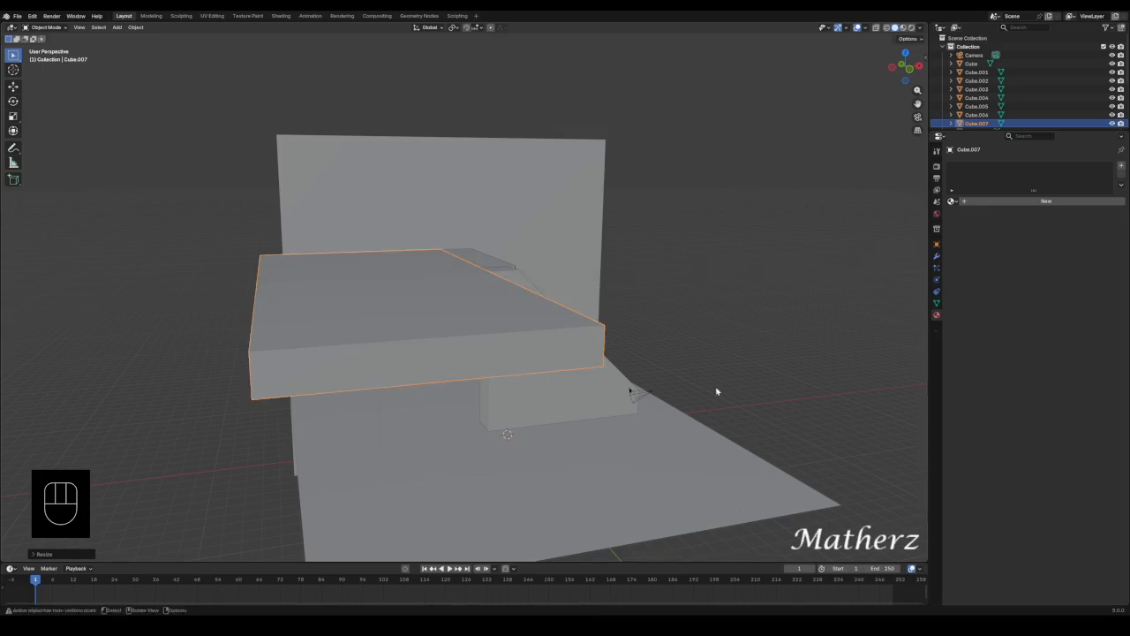
pyautogui.press('s')
pyautogui.moveTo(526, 396); pyautogui.dragTo(593, 462, button='middle')
pyautogui.click(592, 461)
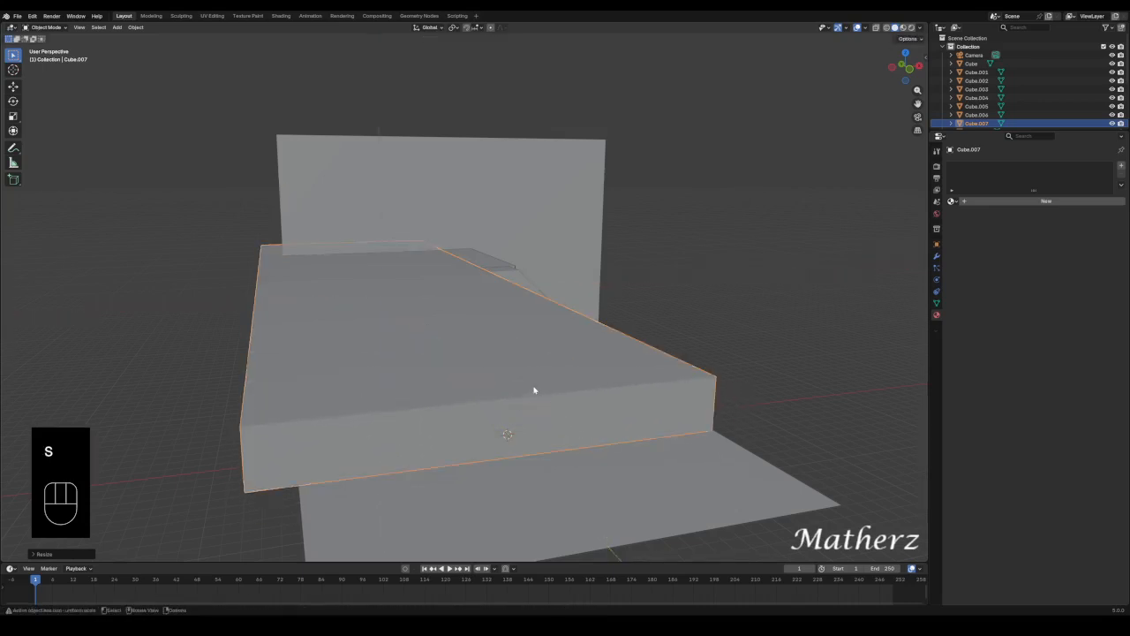
# Slide the landing slab along Y so it extends from behind the top step out past the side wall.
pyautogui.press('g')
pyautogui.moveTo(523, 399); pyautogui.dragTo(550, 412, button='middle')
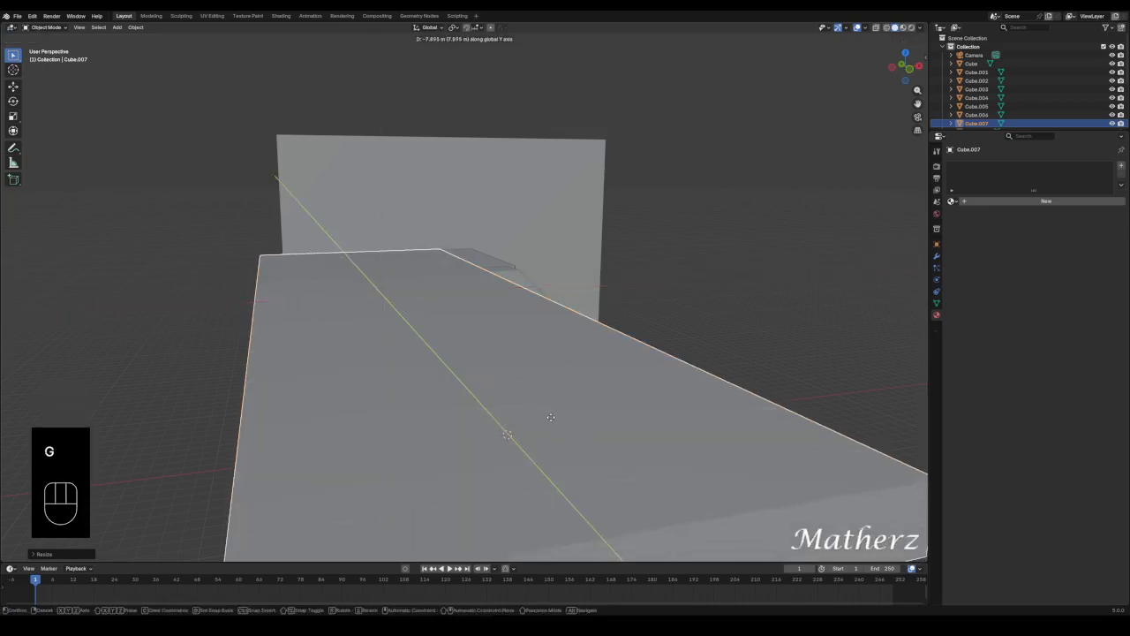
pyautogui.click(580, 277)
pyautogui.moveTo(580, 277)
pyautogui.mouseDown(button='middle')
pyautogui.moveTo(651, 297)
pyautogui.moveTo(590, 293)
pyautogui.mouseUp(button='middle')
pyautogui.scroll(1, 454, 297)
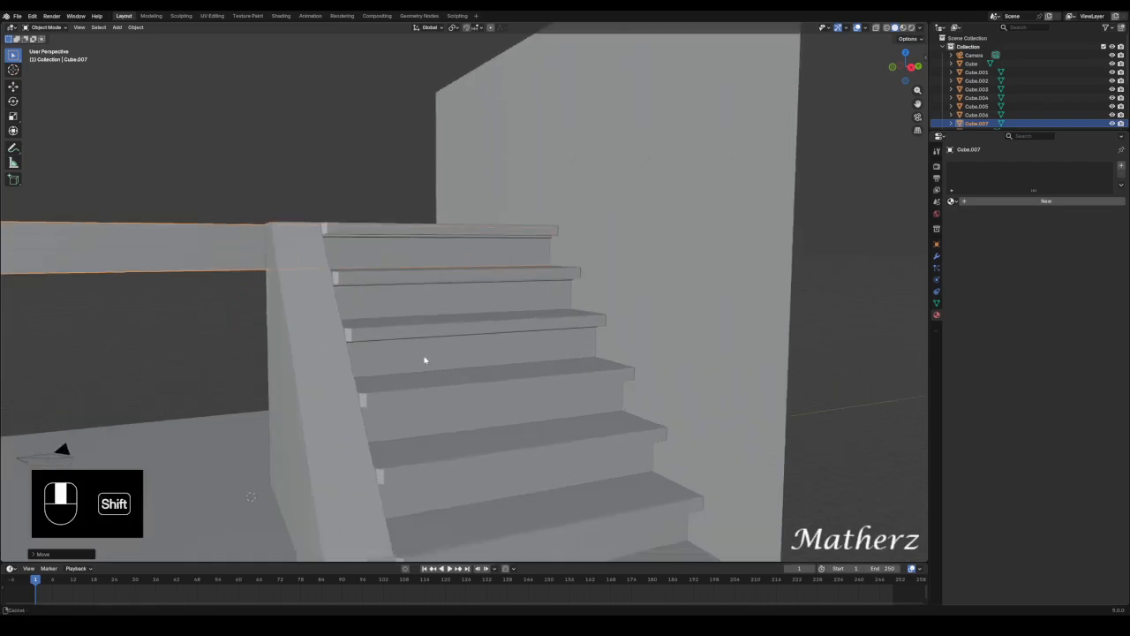
pyautogui.scroll(-2, 436, 338)
pyautogui.keyDown('shift'); pyautogui.moveTo(423, 359); pyautogui.dragTo(500, 358, button='middle'); pyautogui.keyUp('shift')
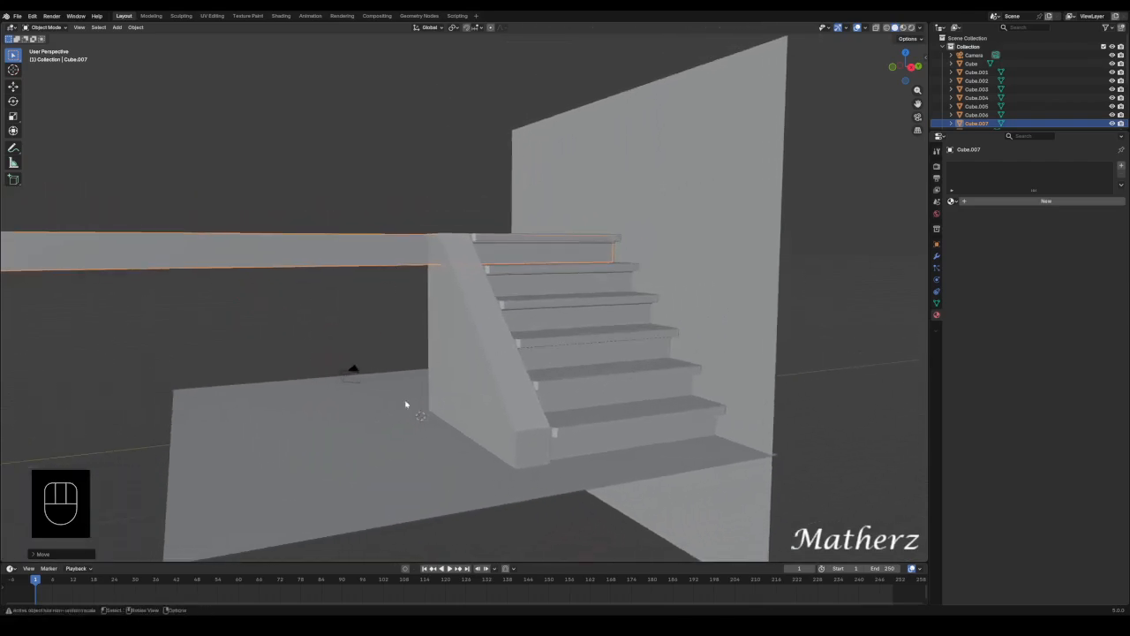
pyautogui.keyDown('shift'); pyautogui.moveTo(424, 376); pyautogui.dragTo(555, 338, button='middle'); pyautogui.keyUp('shift')
pyautogui.moveTo(647, 317); pyautogui.dragTo(570, 330, button='middle')
# In Edit Mode, lower the slab's bottom face about 9.9 m along Z to floor level, and return to Object Mode.
pyautogui.click(53, 29)
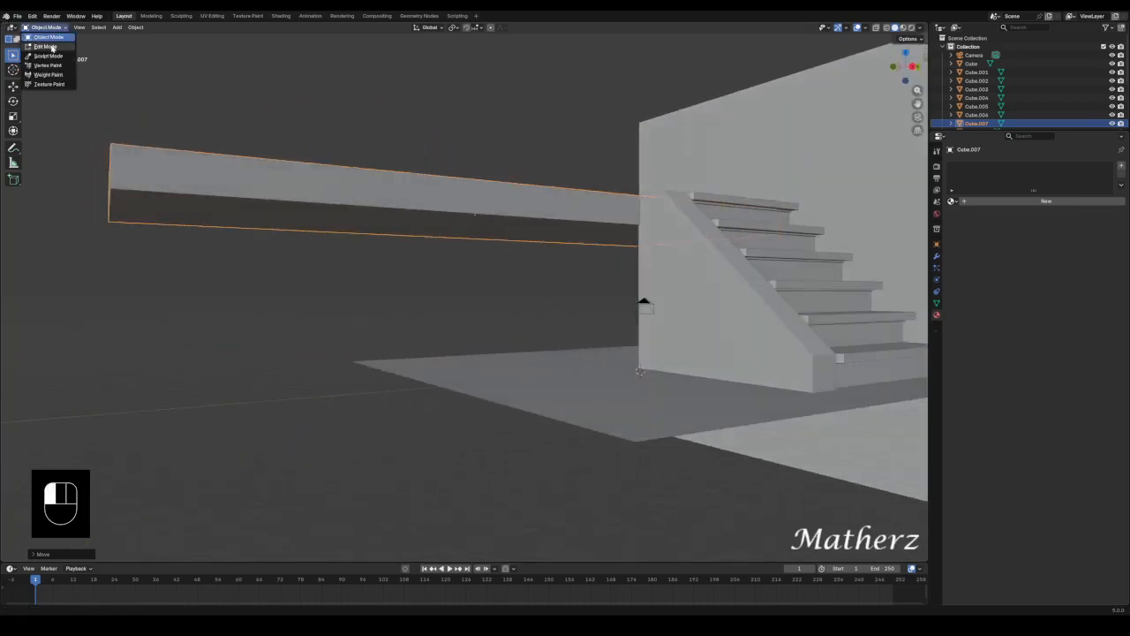
pyautogui.click(49, 47)
pyautogui.click(309, 221)
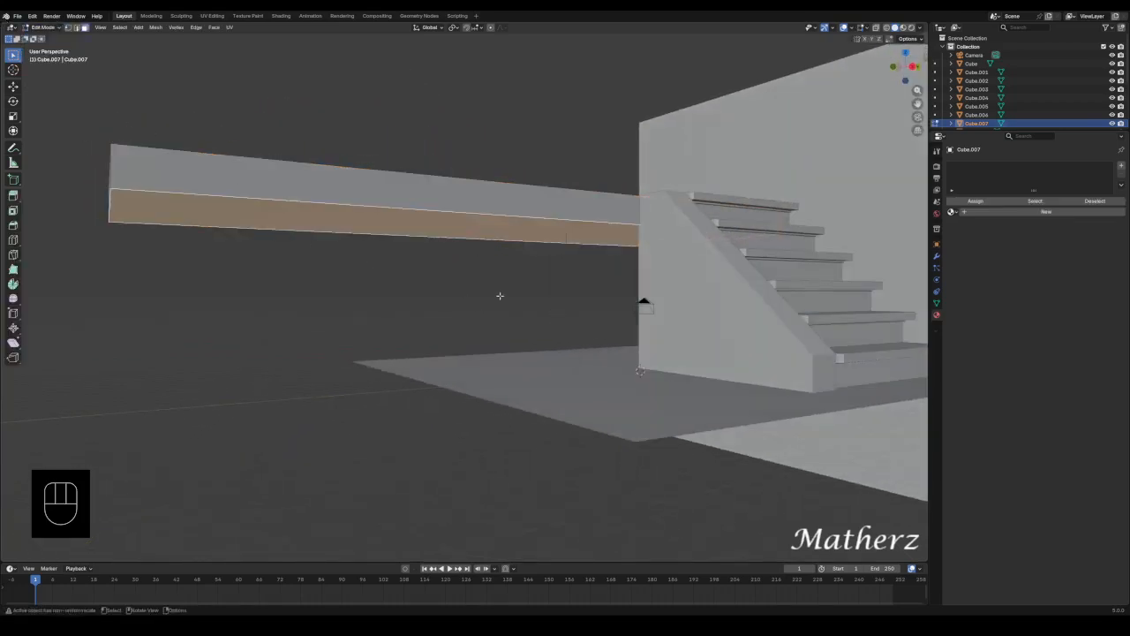
pyautogui.press('g')
pyautogui.press('z')
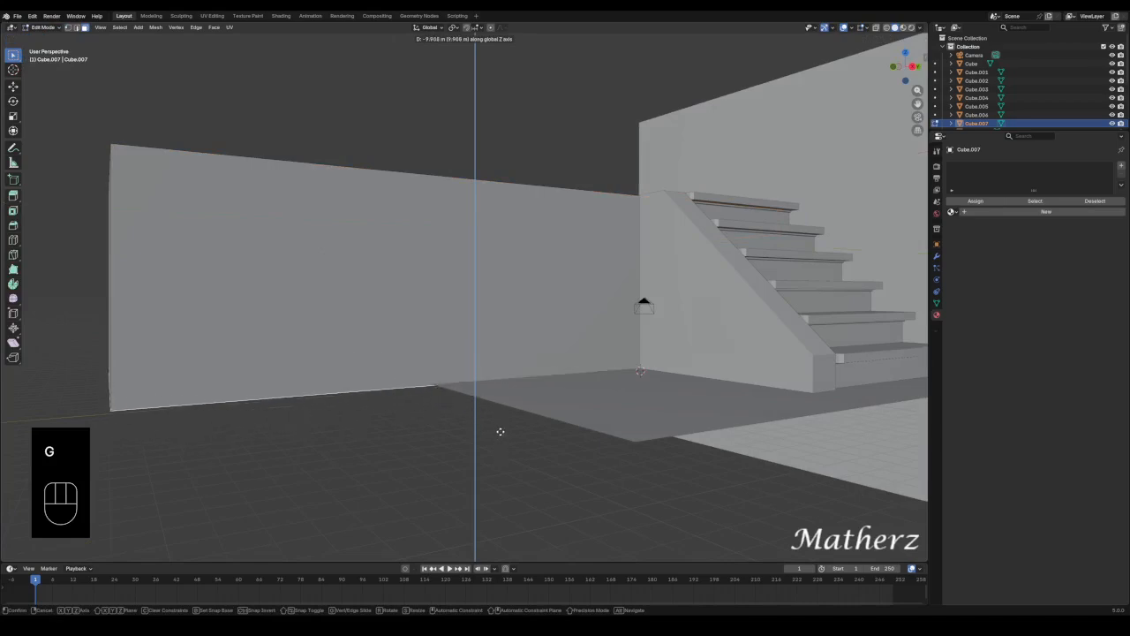
pyautogui.click(500, 431)
pyautogui.click(557, 158)
pyautogui.moveTo(557, 159); pyautogui.dragTo(307, 128, button='middle')
pyautogui.click(43, 28)
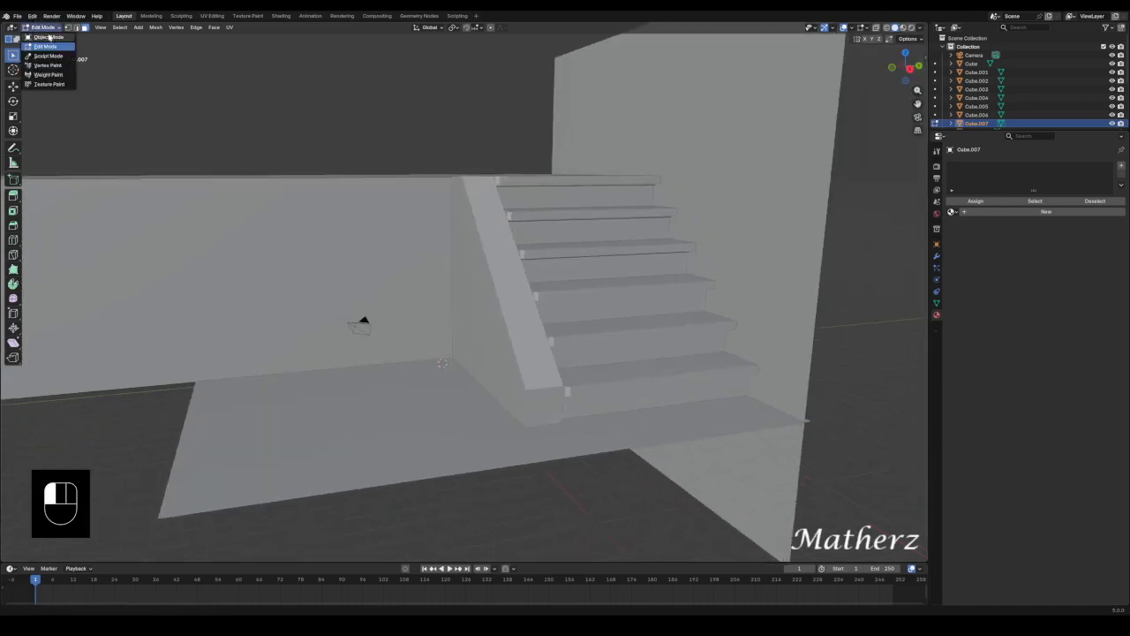
pyautogui.click(49, 38)
# Duplicate the wall plane beside the stairs, slide the copy along Y, and rotate it 90° about Z.
pyautogui.click(372, 257)
pyautogui.scroll(-6, 372, 257)
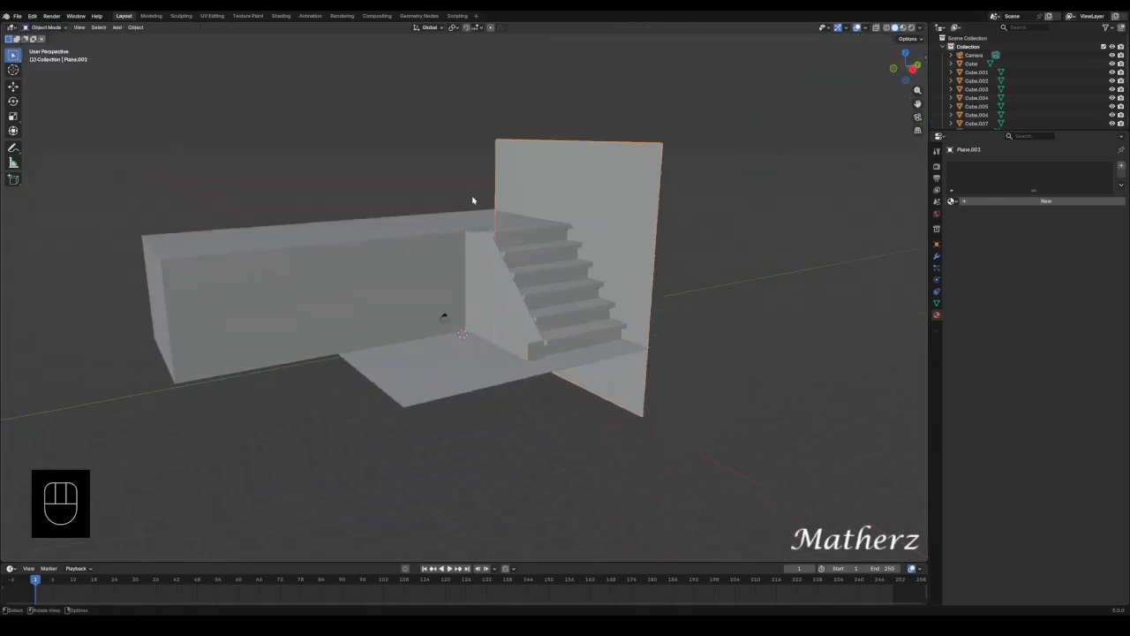
pyautogui.hotkey('shift', 'd')
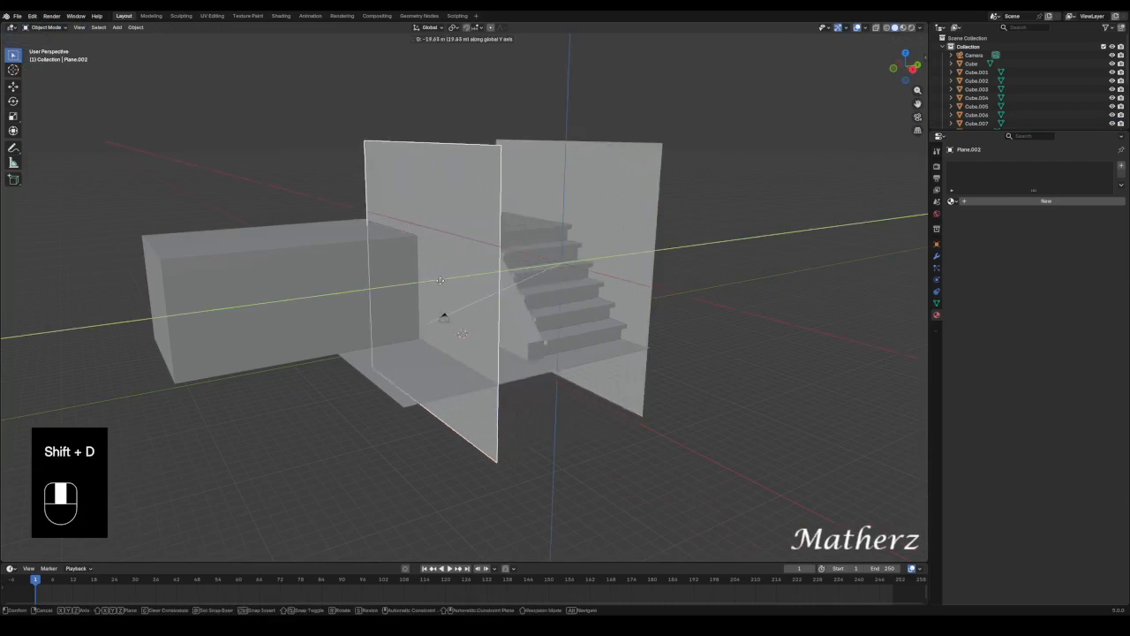
pyautogui.click(440, 284)
pyautogui.write('rz')
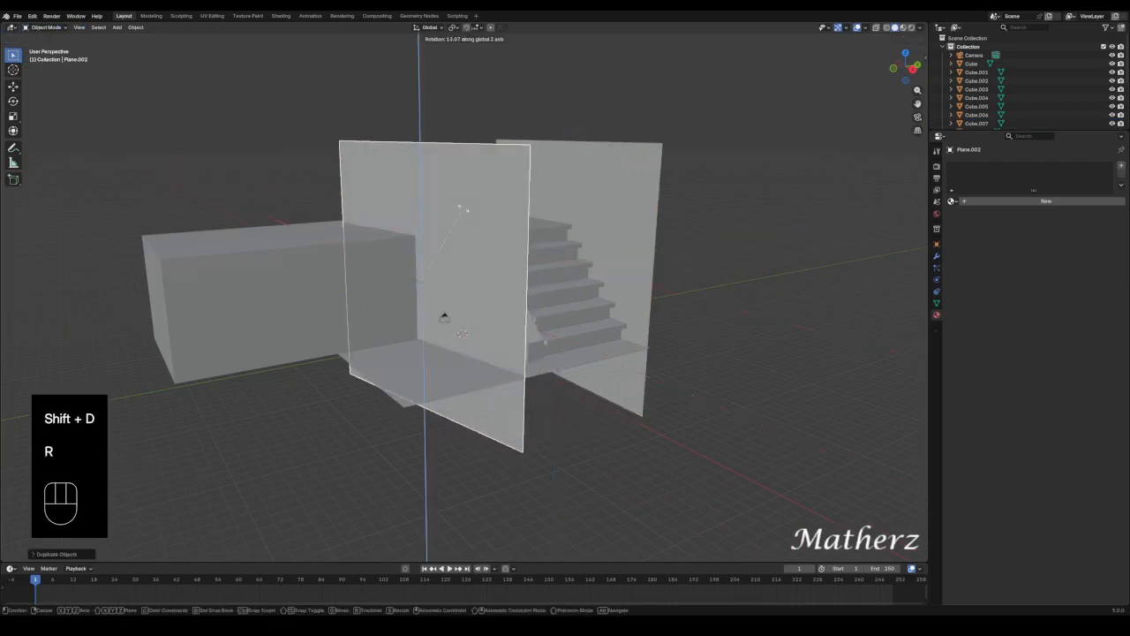
pyautogui.write('90')
pyautogui.click(460, 191)
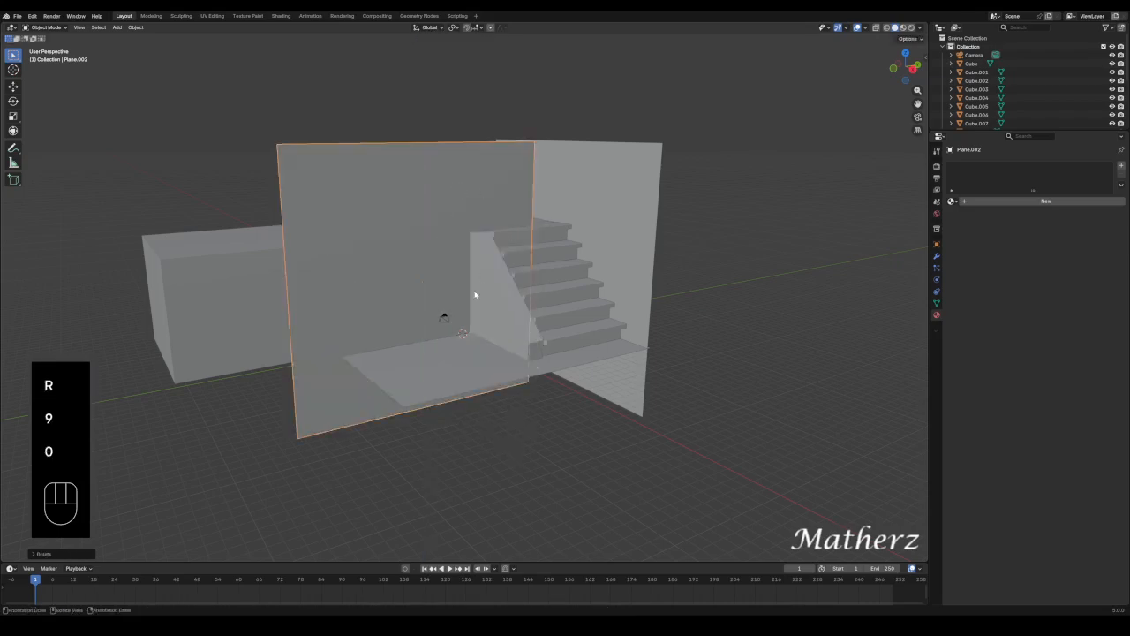
# Move the rotated wall copy along X to the back of the landing and adjust it toward the corner.
pyautogui.press('g')
pyautogui.press('x')
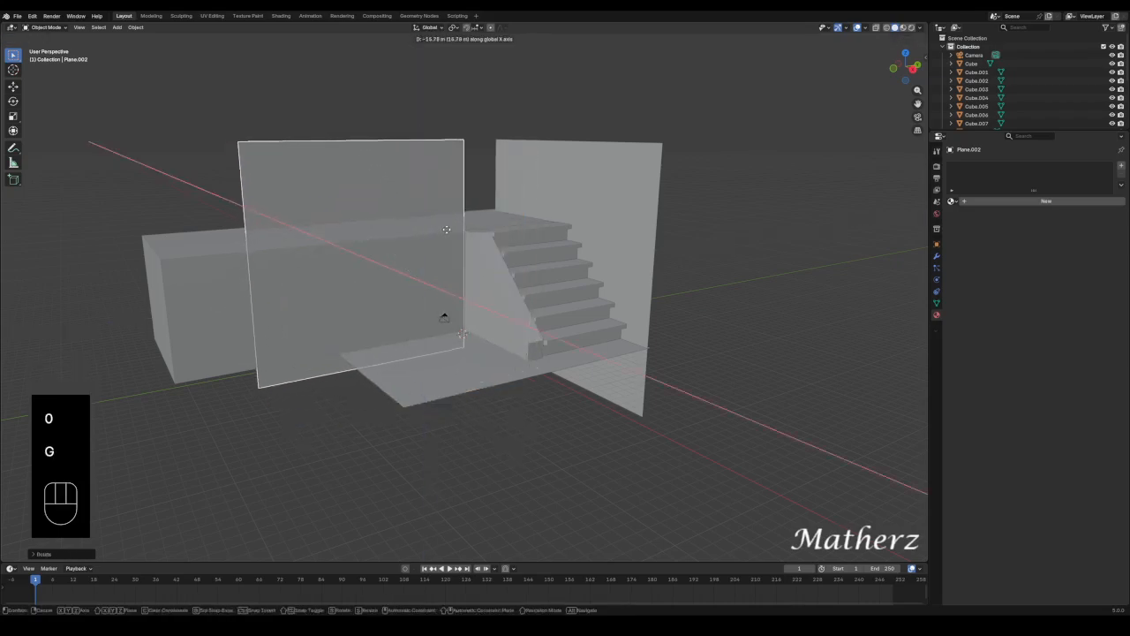
pyautogui.click(446, 230)
pyautogui.press('g')
pyautogui.press('g')
pyautogui.click(484, 227)
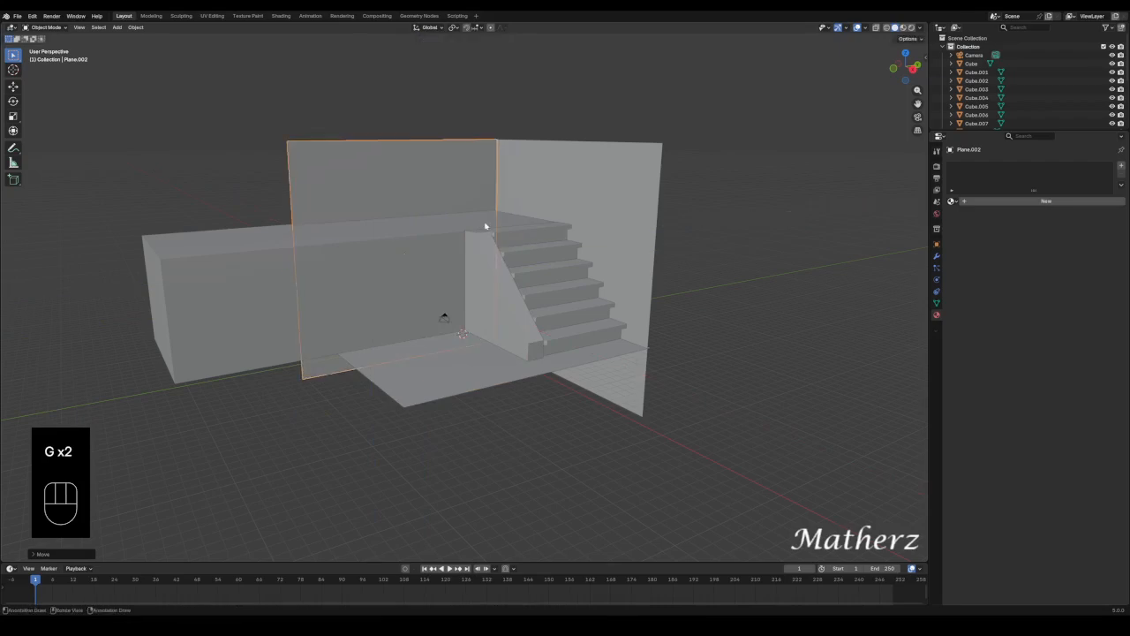
pyautogui.press('g')
pyautogui.click(488, 232)
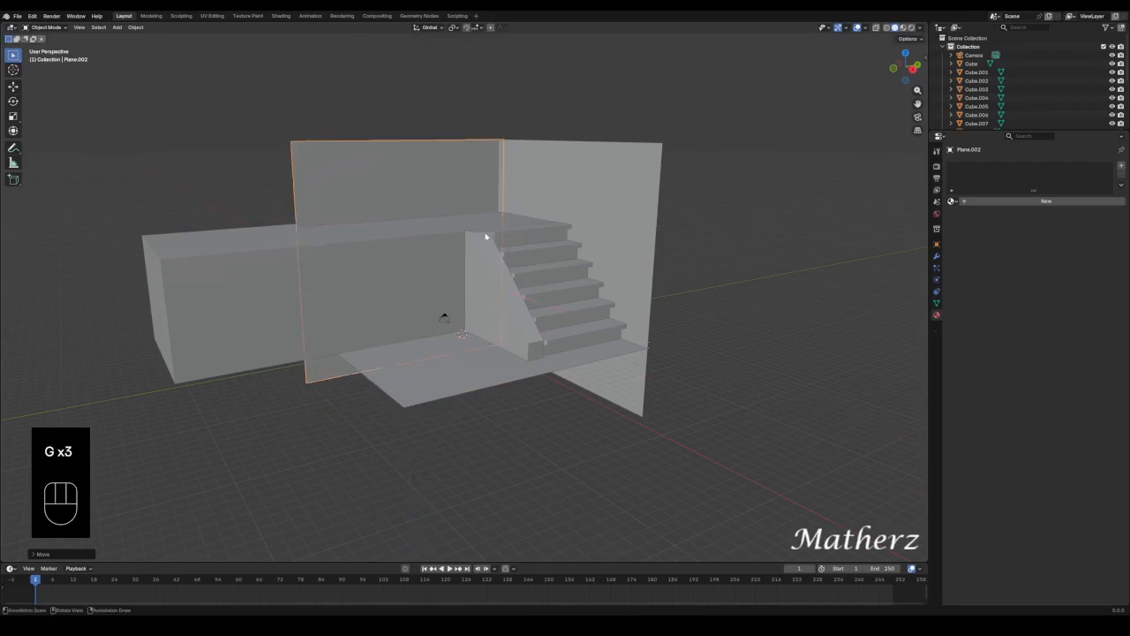
# Stretch the back wall along Y and slide it along Y to meet the wall beside the stairs.
pyautogui.press('s')
pyautogui.moveTo(486, 237); pyautogui.dragTo(521, 228, button='middle')
pyautogui.click(528, 230)
pyautogui.press('g')
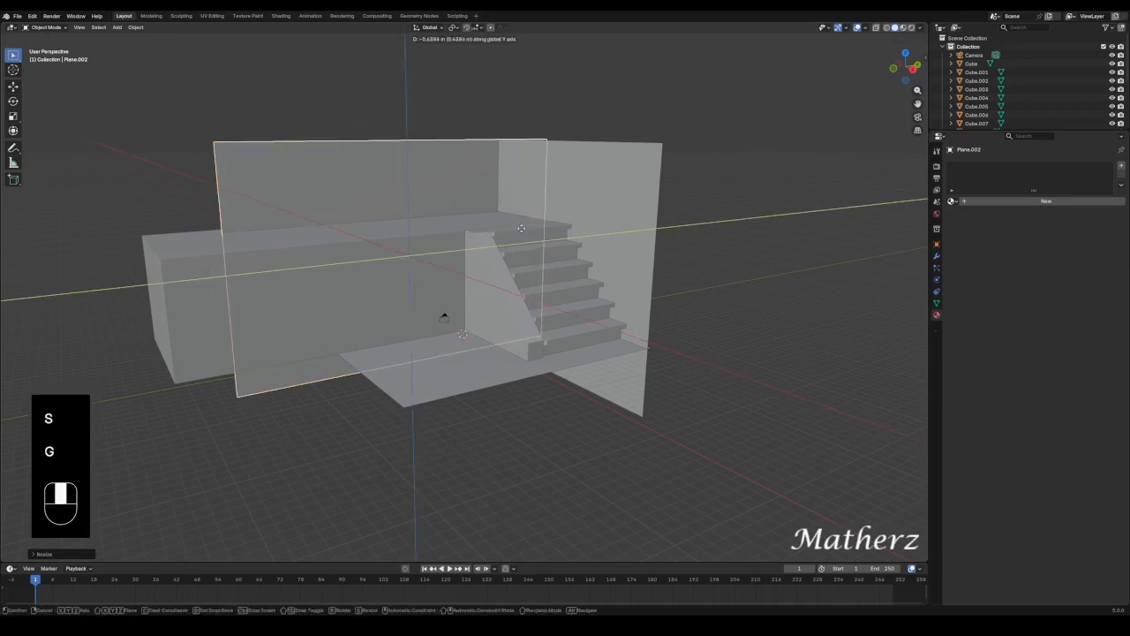
pyautogui.click(661, 214)
# Scale the floor plane up to about 1.8 times its size.
pyautogui.scroll(3, 654, 325)
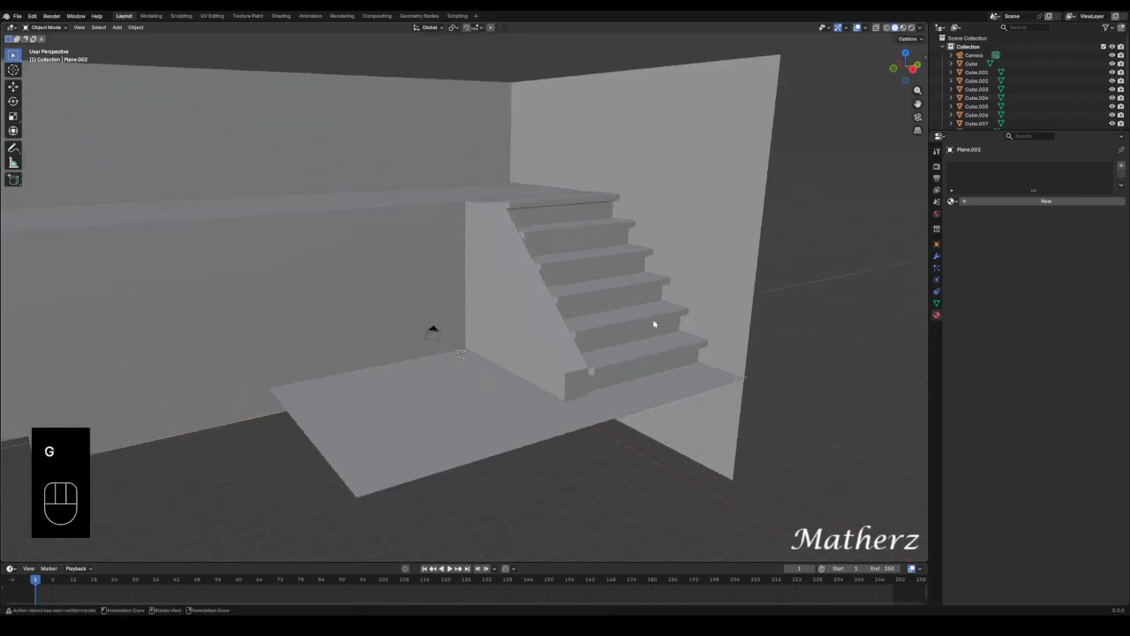
pyautogui.click(522, 461)
pyautogui.press('s')
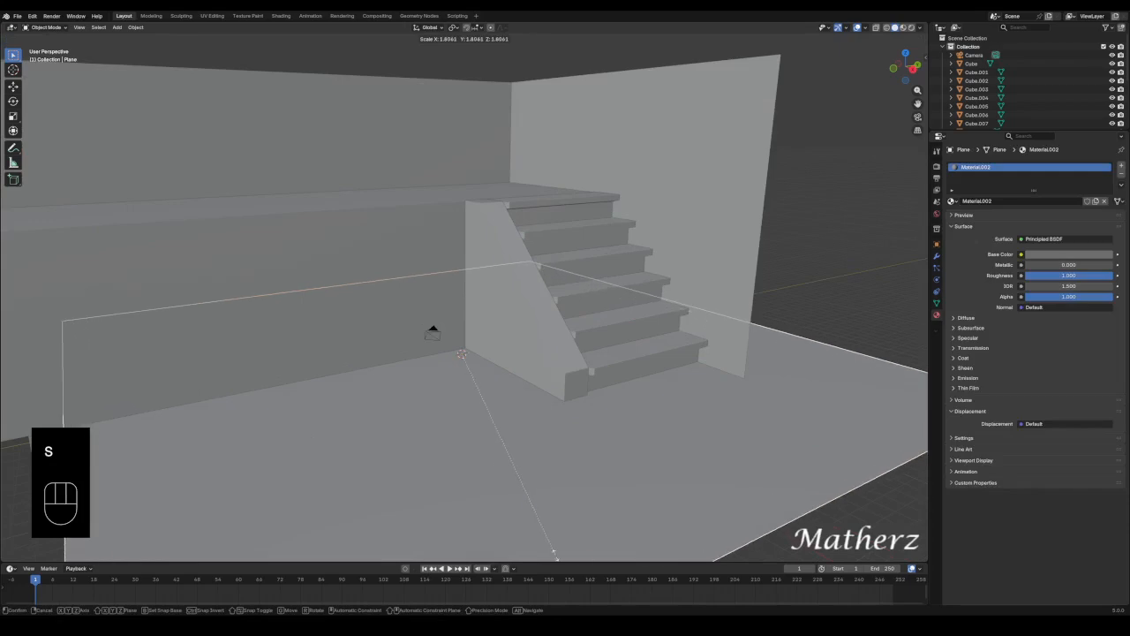
pyautogui.click(709, 288)
# Lengthen the wall beside the stairs along X and slide it forward along X.
pyautogui.click(797, 159)
pyautogui.click(758, 107)
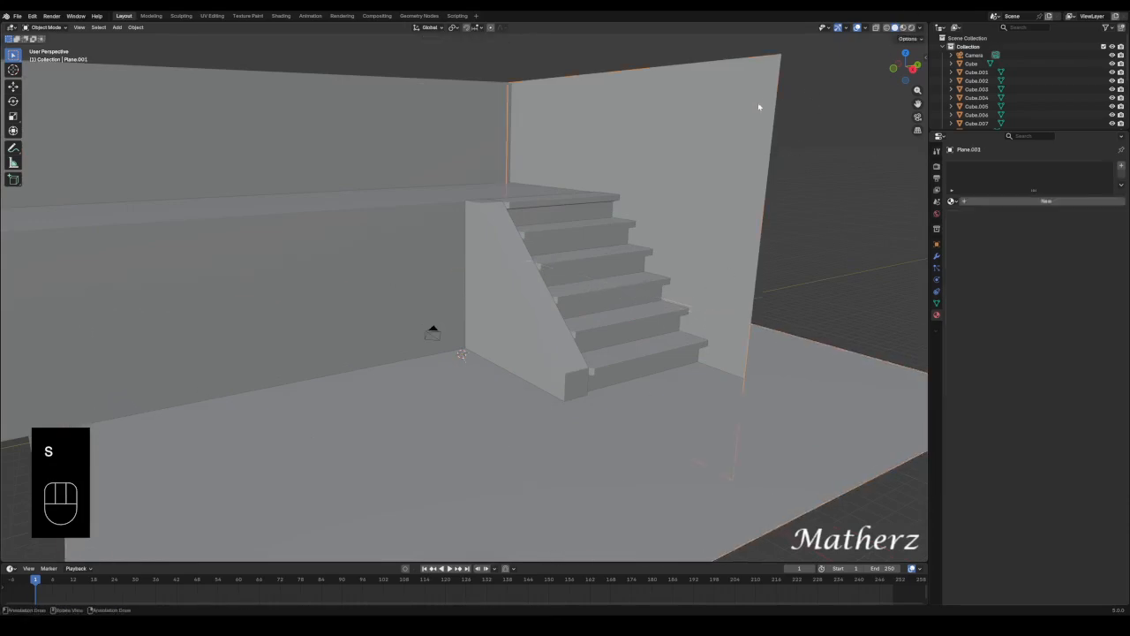
pyautogui.press('s')
pyautogui.moveTo(759, 231); pyautogui.dragTo(845, 273, button='middle')
pyautogui.click(833, 265)
pyautogui.press('g')
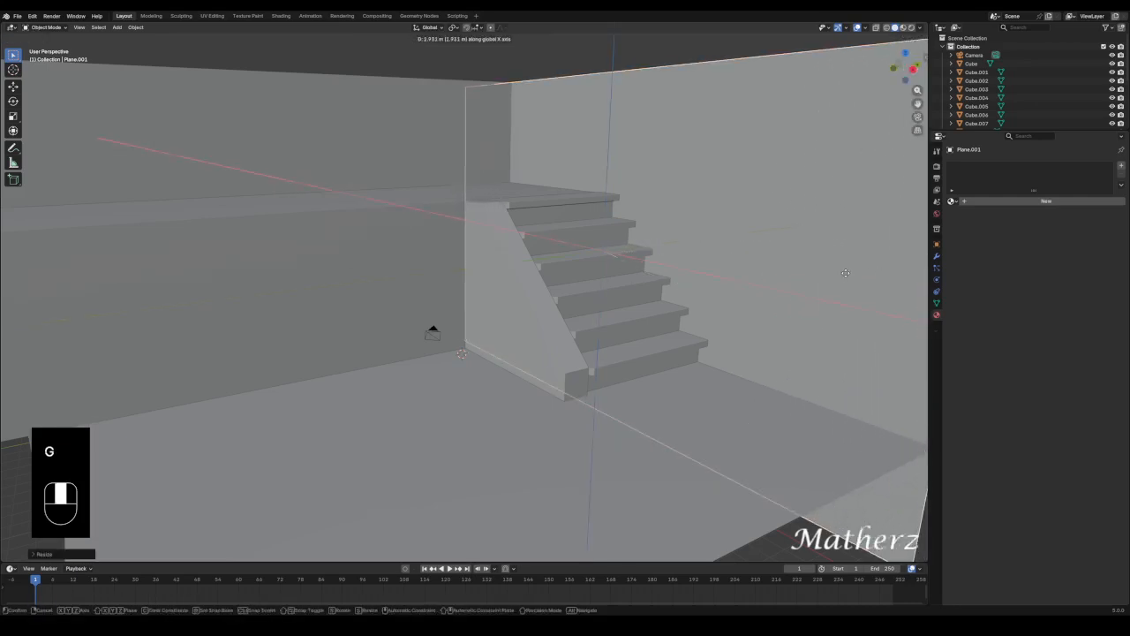
pyautogui.click(846, 273)
# Preview the scene's lighting in rendered shading and return to solid shading with the landing block selected.
pyautogui.scroll(-2, 779, 260)
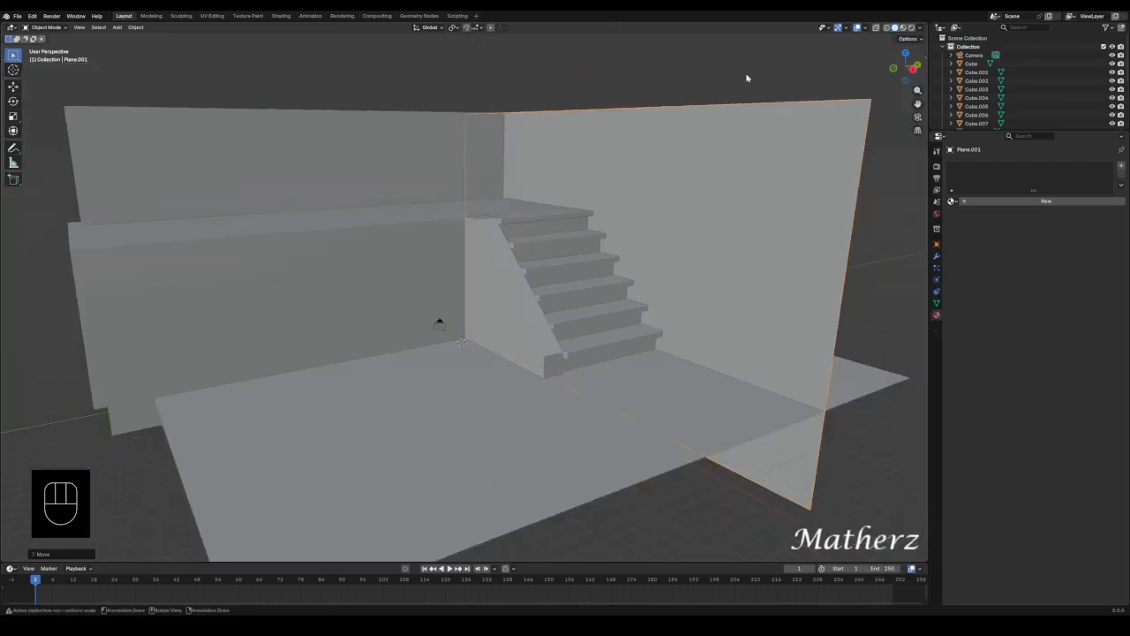
pyautogui.hotkey('ctrl', 'z')
pyautogui.click(909, 28)
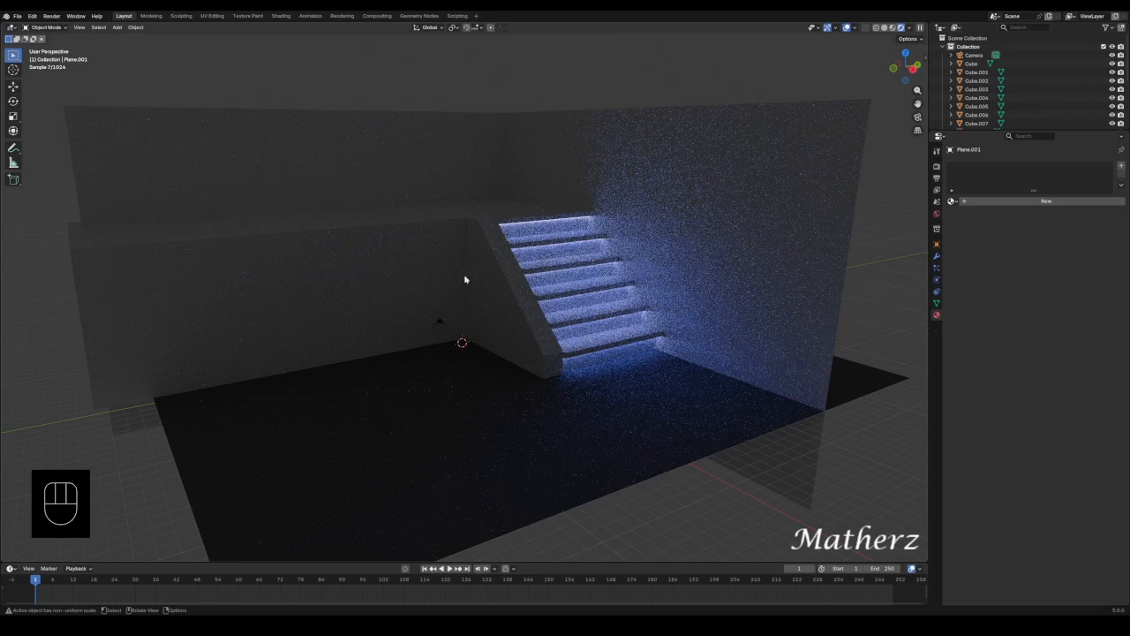
pyautogui.click(893, 30)
pyautogui.click(250, 290)
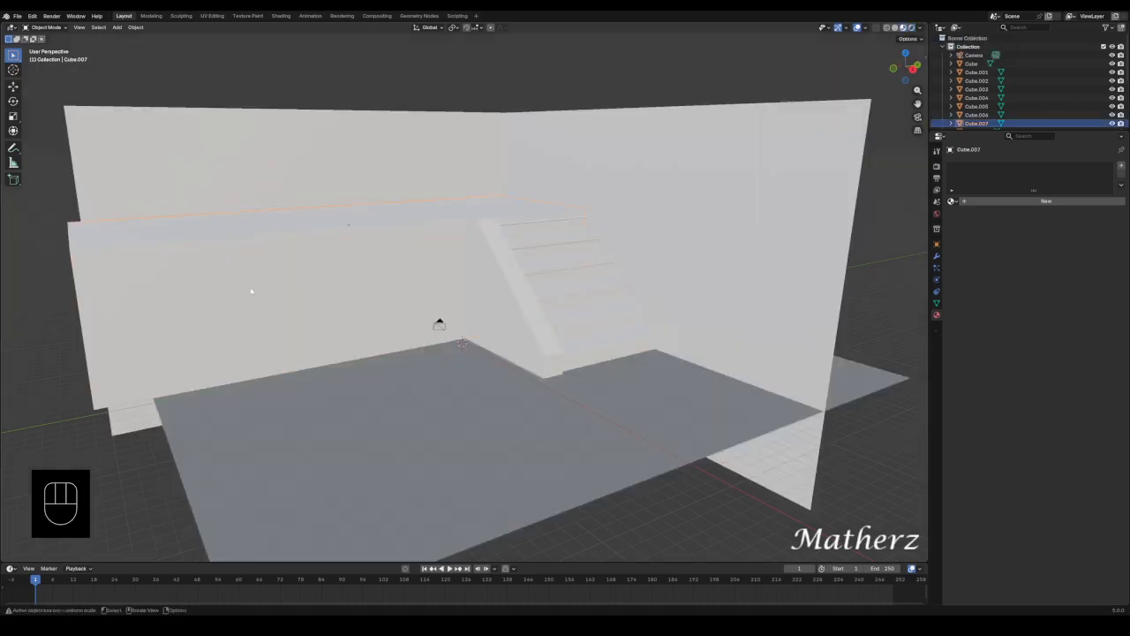
pyautogui.click(895, 27)
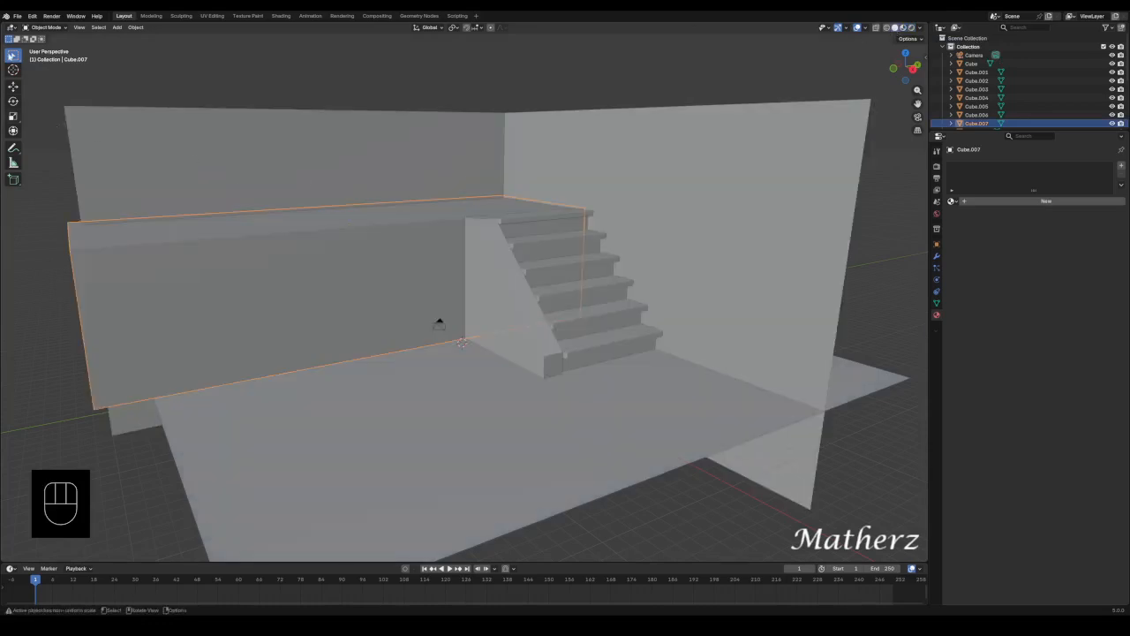
# In Edit Mode, add one horizontal loop cut around the landing block and slide it up close to the upper edge.
pyautogui.click(44, 27)
pyautogui.click(49, 47)
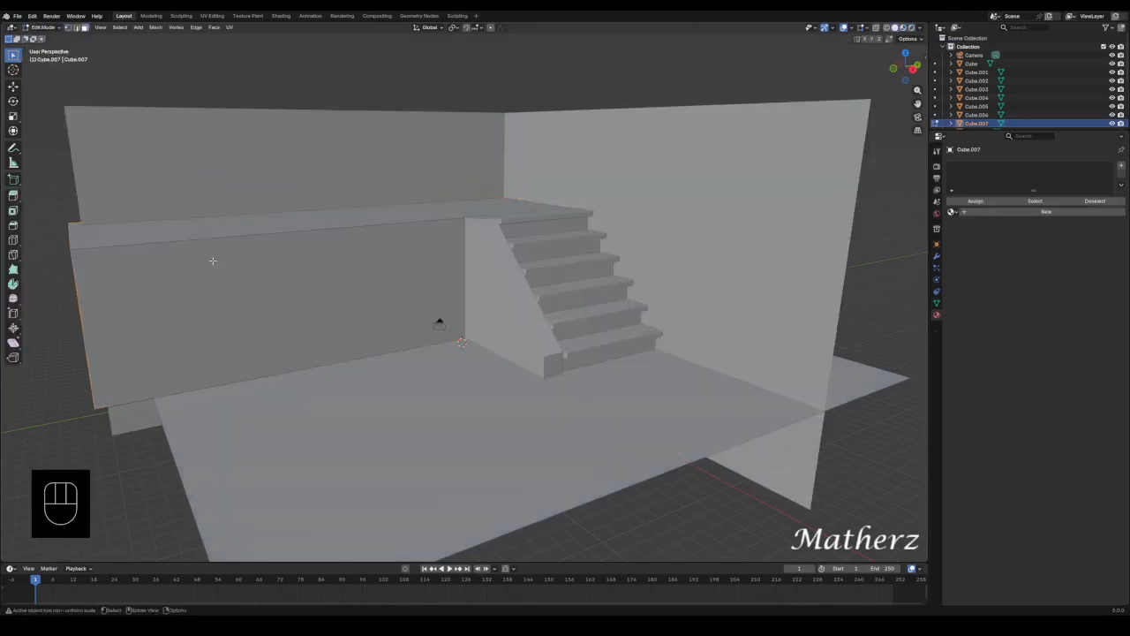
pyautogui.press('ctrl')
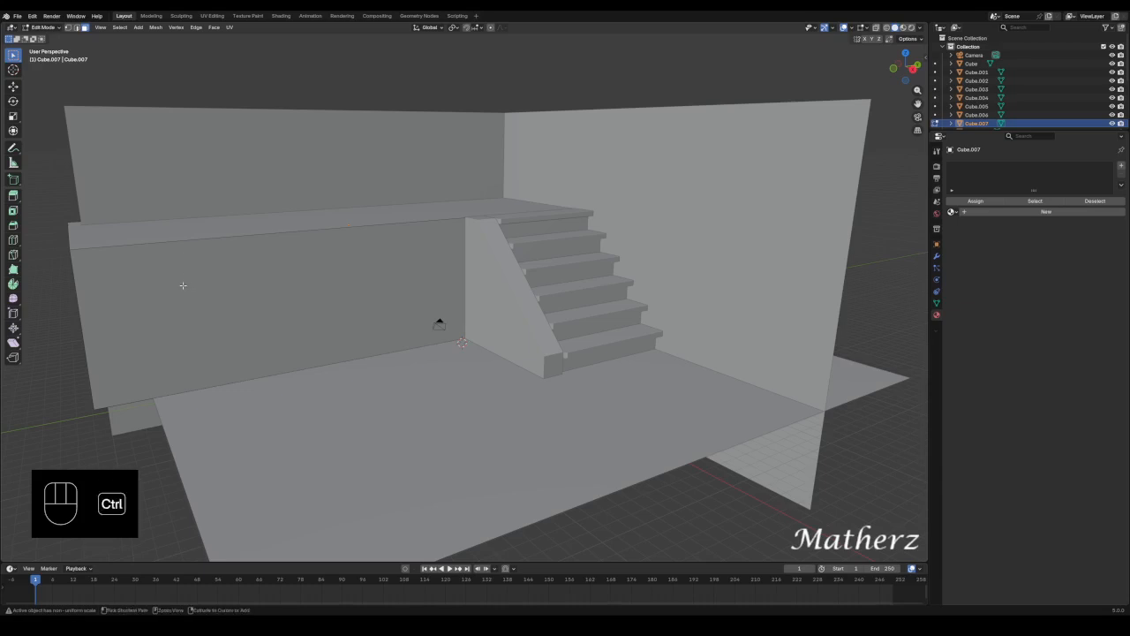
pyautogui.hotkey('ctrl', 'r')
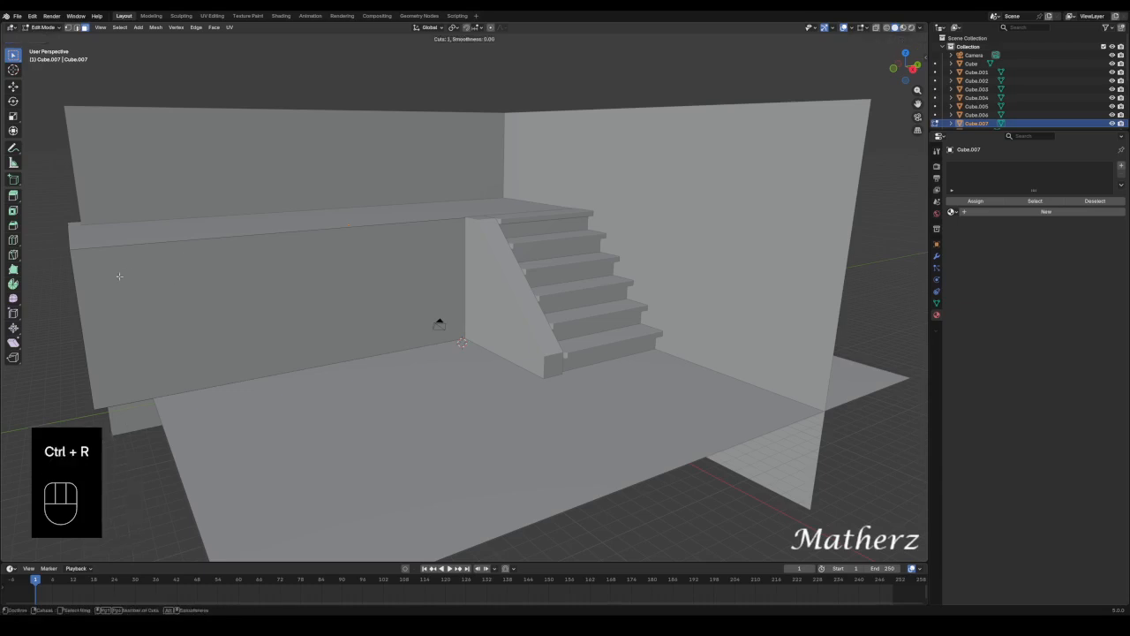
pyautogui.click(119, 276)
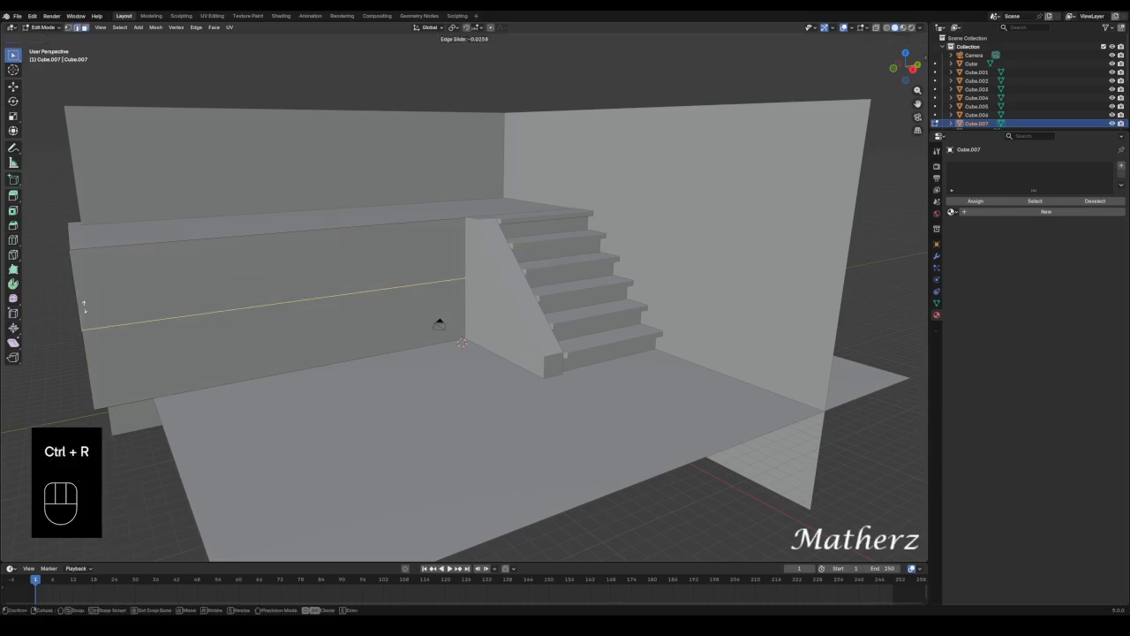
pyautogui.click(67, 244)
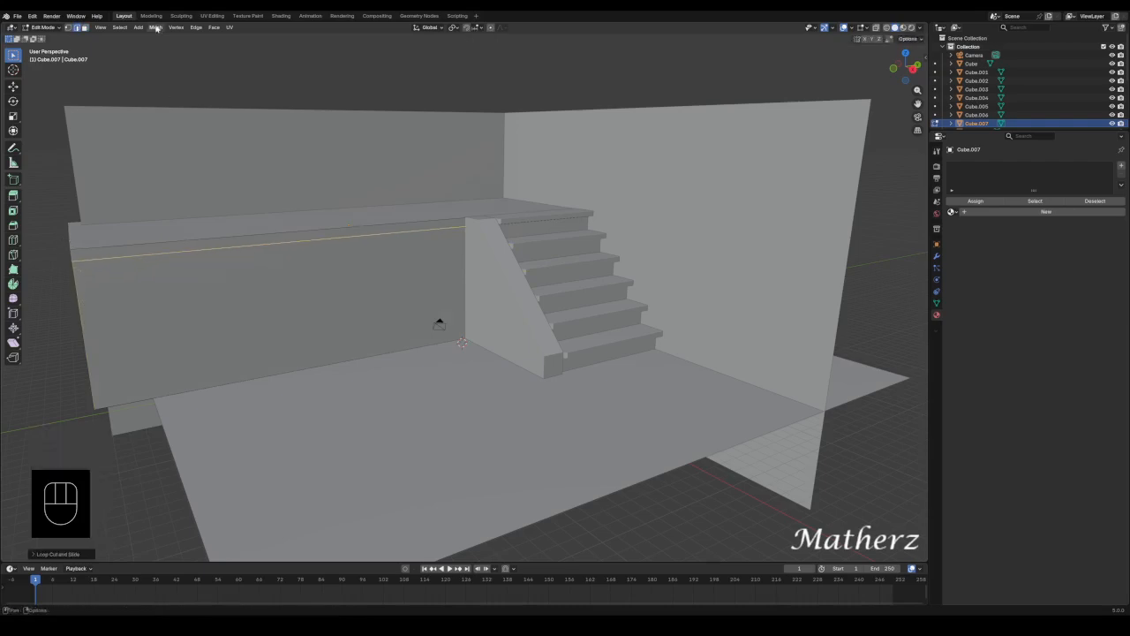
# Extrude the narrow strip along the landing's front upper edge outward about 0.8 m to form an overhang.
pyautogui.click(256, 210)
pyautogui.click(297, 236)
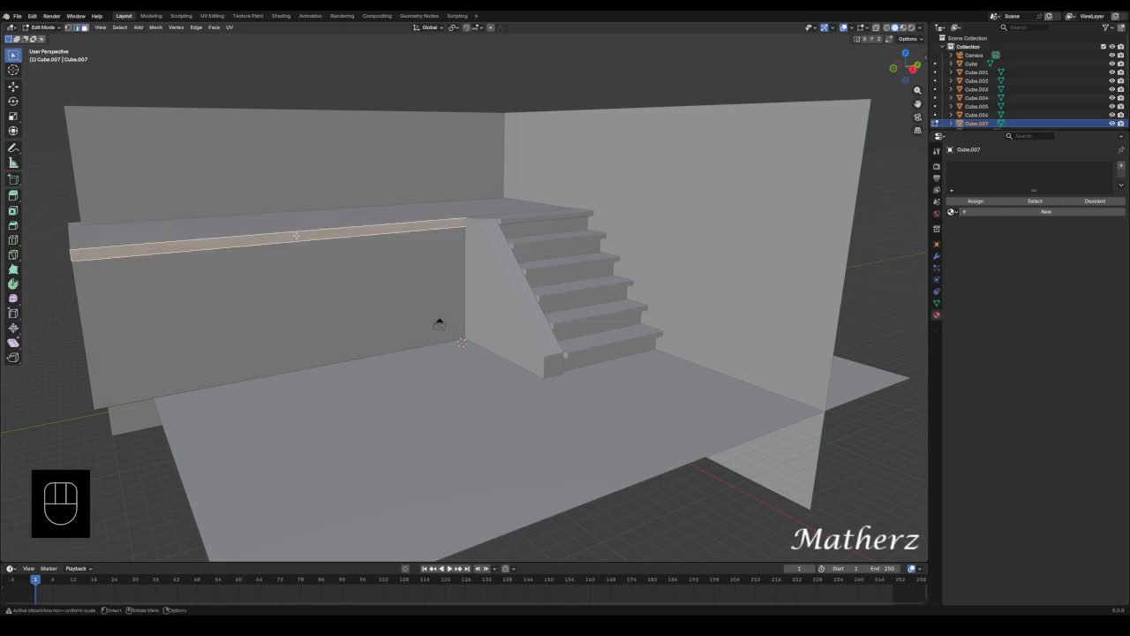
pyautogui.press('e')
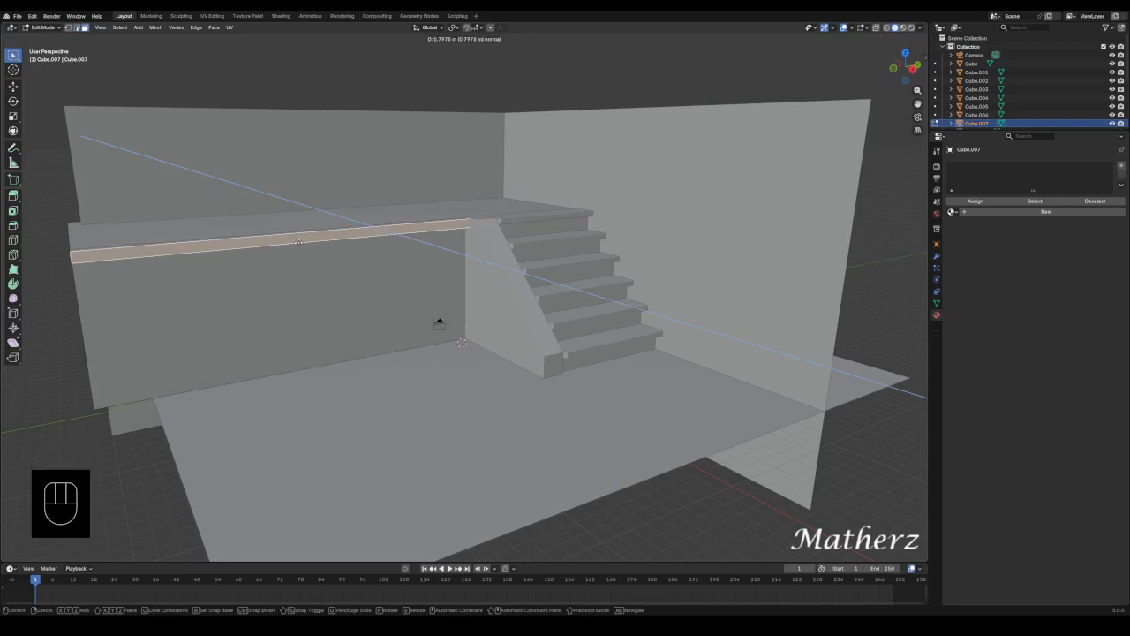
pyautogui.click(298, 242)
# Push the landing's large front face below the overhang back slightly along X, and return to Object Mode.
pyautogui.click(305, 291)
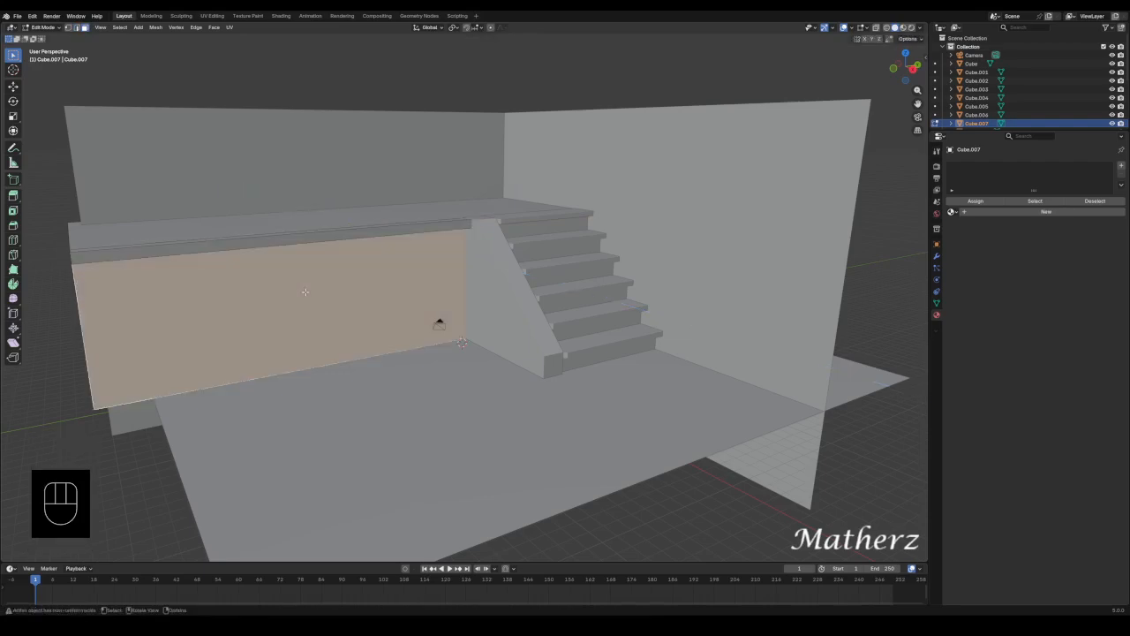
pyautogui.press('g')
pyautogui.middleClick(348, 310)
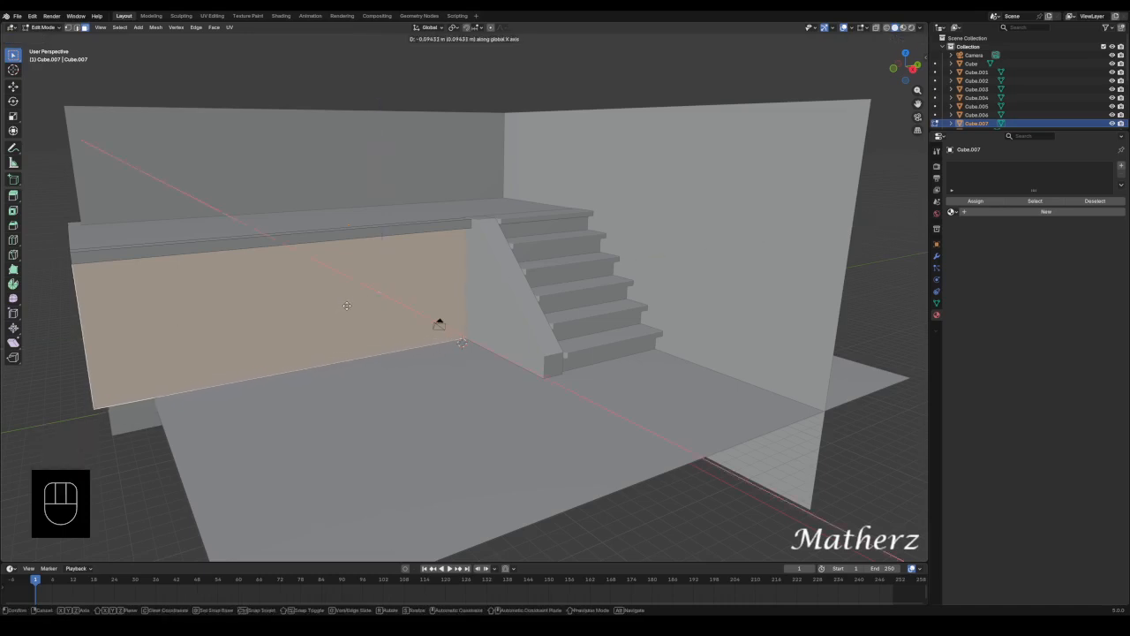
pyautogui.click(346, 305)
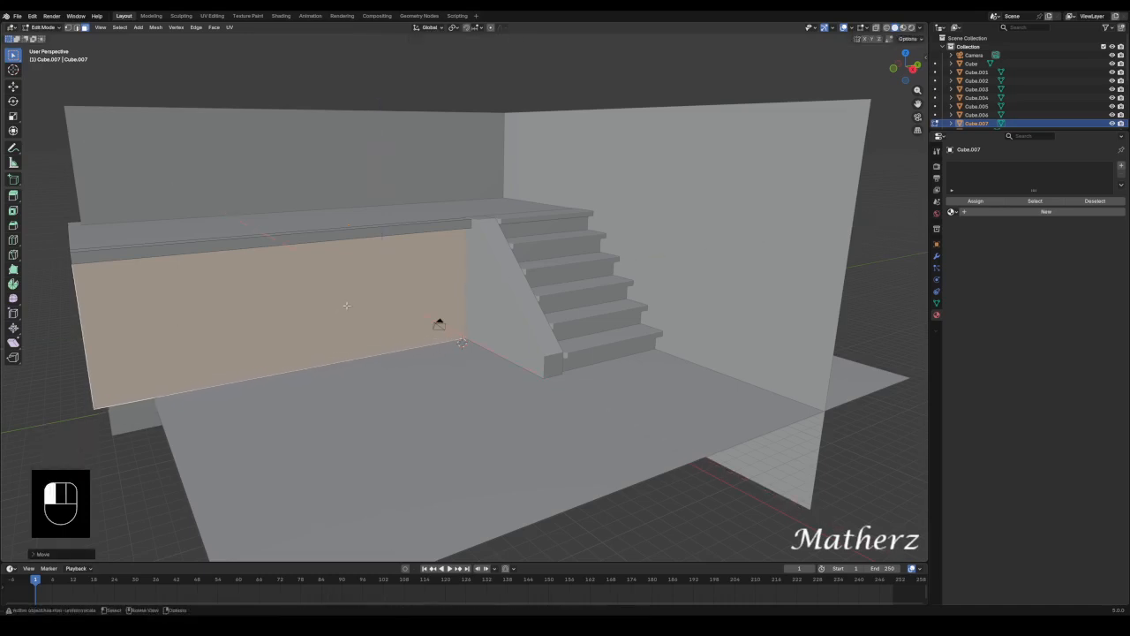
pyautogui.click(42, 28)
pyautogui.click(46, 36)
# Duplicate the light tube beneath the top step and slide the copy along Y to the middle of the landing's front.
pyautogui.moveTo(702, 303); pyautogui.dragTo(596, 258, button='middle')
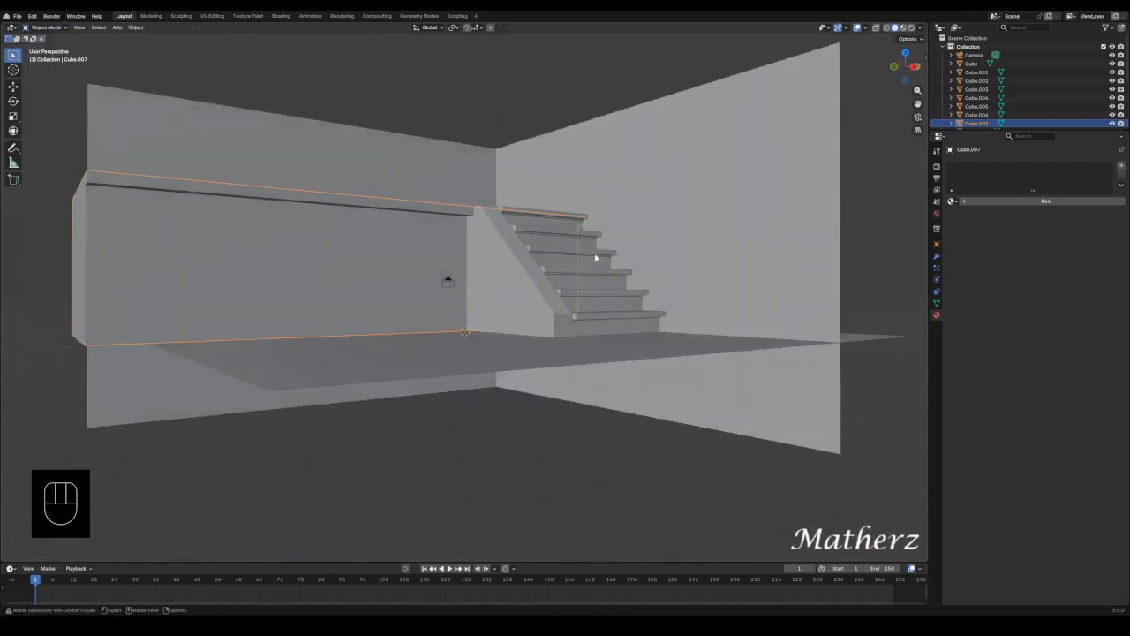
pyautogui.click(537, 220)
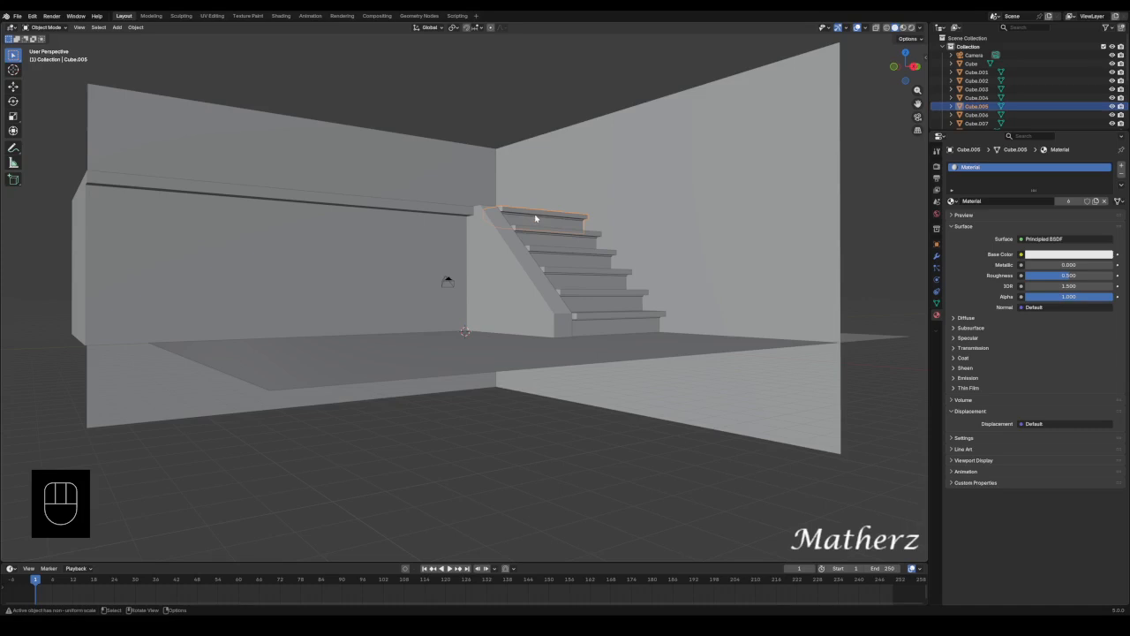
pyautogui.scroll(5, 537, 219)
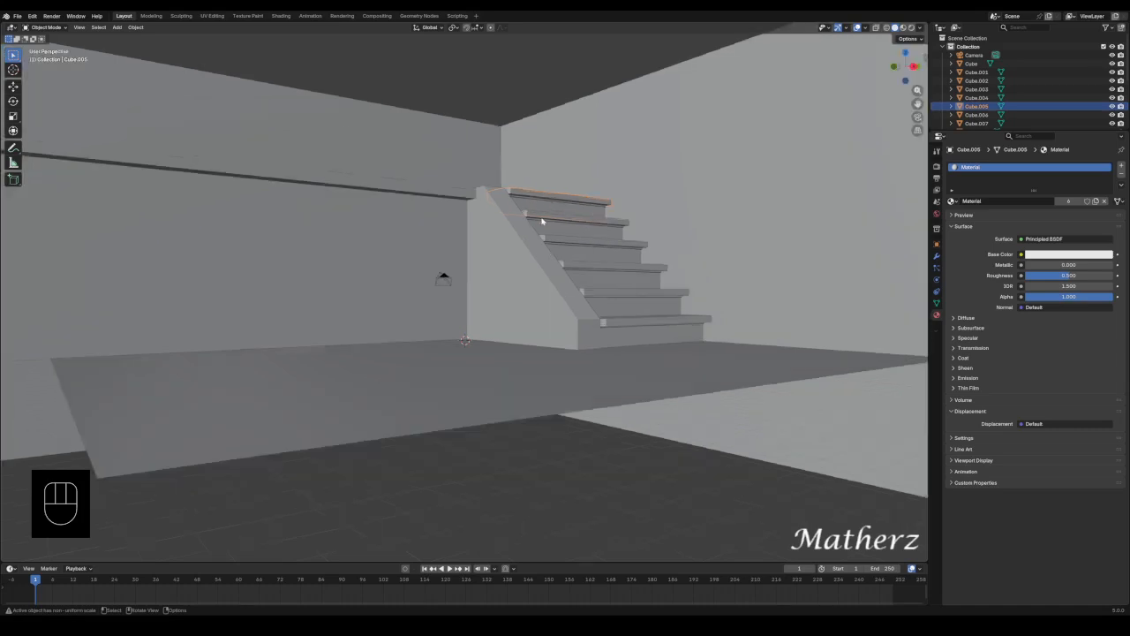
pyautogui.click(595, 163)
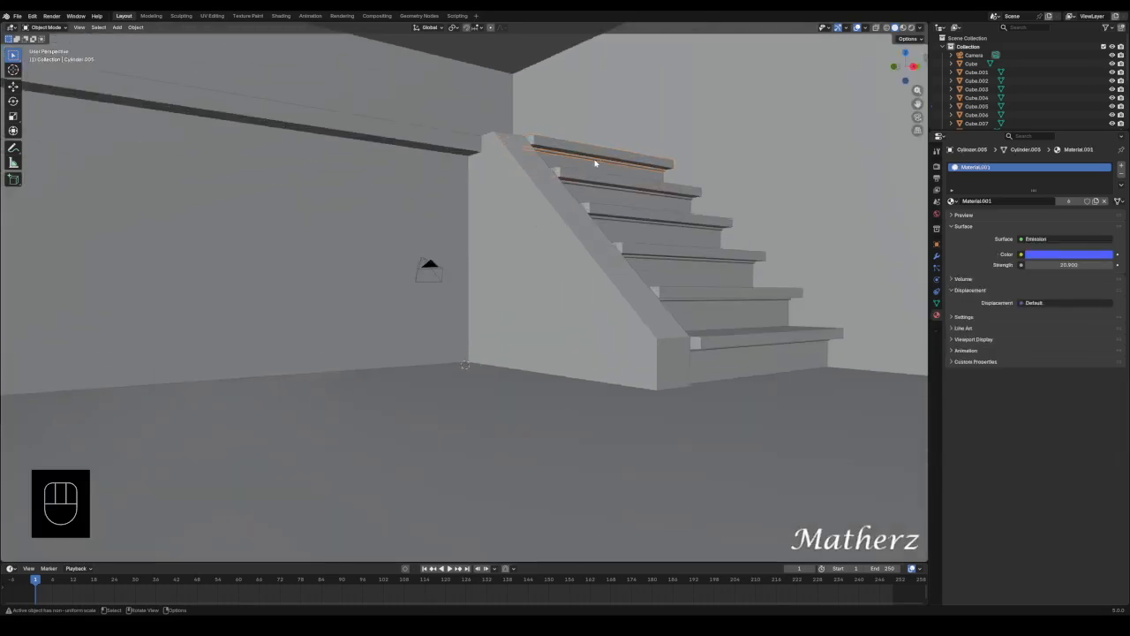
pyautogui.scroll(-5, 607, 181)
pyautogui.moveTo(608, 181); pyautogui.dragTo(520, 212, button='middle')
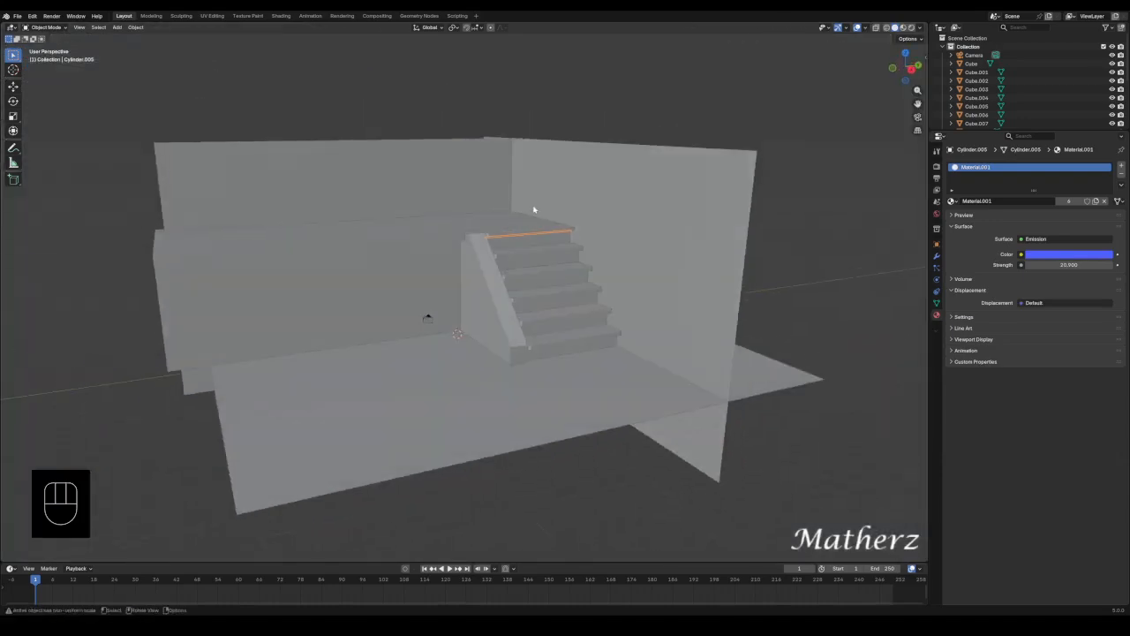
pyautogui.hotkey('shift', 'd')
pyautogui.press('y')
pyautogui.click(344, 255)
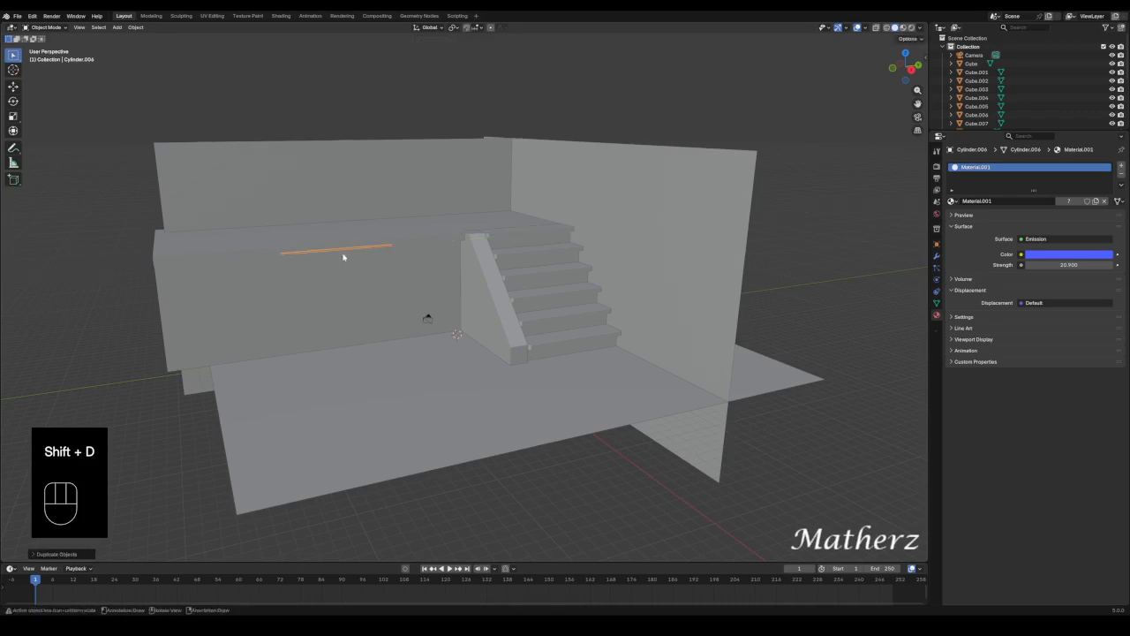
# Move the copied light tube along X and Z until it sits tucked beneath the landing's overhang.
pyautogui.scroll(5, 344, 260)
pyautogui.keyDown('shift'); pyautogui.moveTo(347, 269); pyautogui.dragTo(743, 165, button='middle'); pyautogui.keyUp('shift')
pyautogui.press('g')
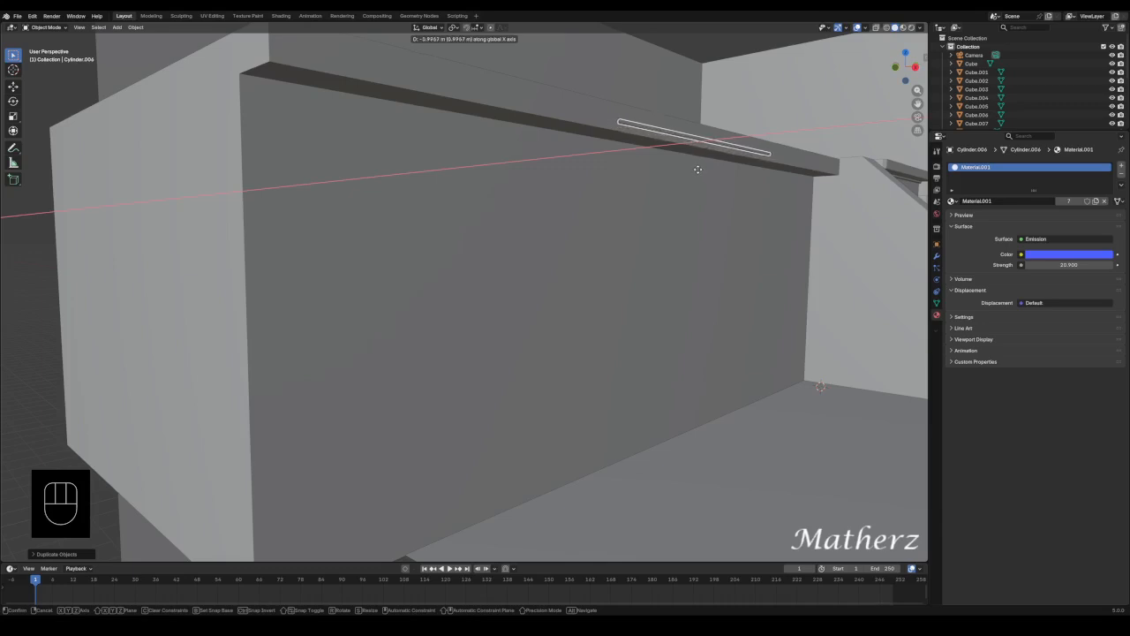
pyautogui.click(698, 169)
pyautogui.press('g')
pyautogui.moveTo(699, 170)
pyautogui.mouseDown(button='middle')
pyautogui.moveTo(703, 182)
pyautogui.moveTo(744, 179)
pyautogui.moveTo(699, 184)
pyautogui.mouseUp(button='middle')
pyautogui.click(696, 179)
pyautogui.press('g')
pyautogui.click(738, 185)
pyautogui.press('g')
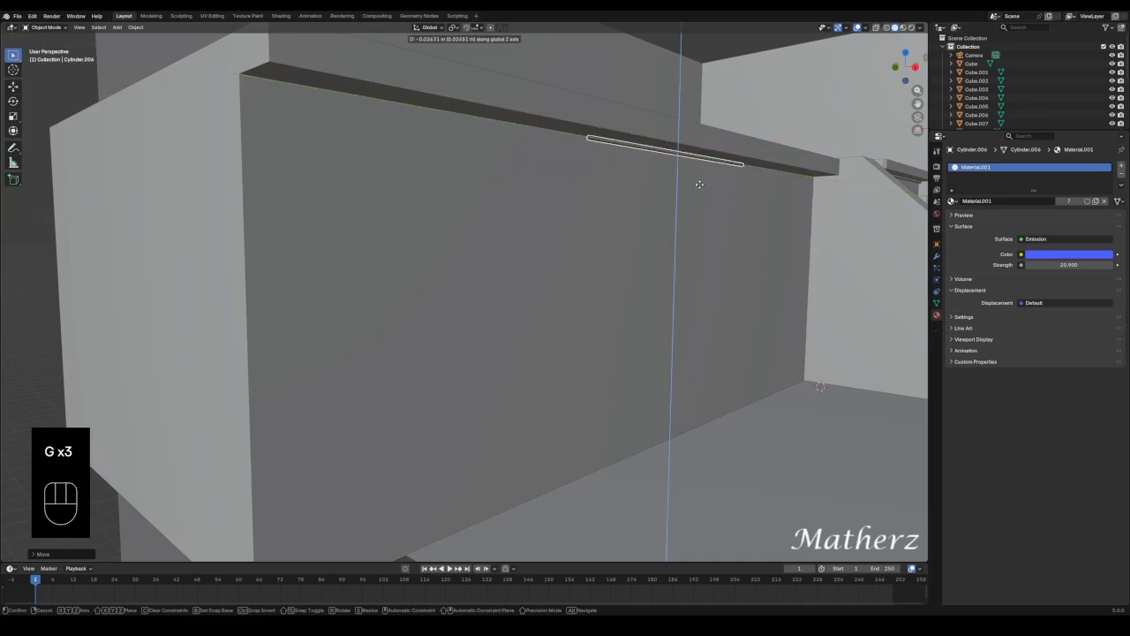
pyautogui.click(702, 186)
# Scale the light tube beneath the overhang along Y until it spans nearly the full length of the landing.
pyautogui.press('s')
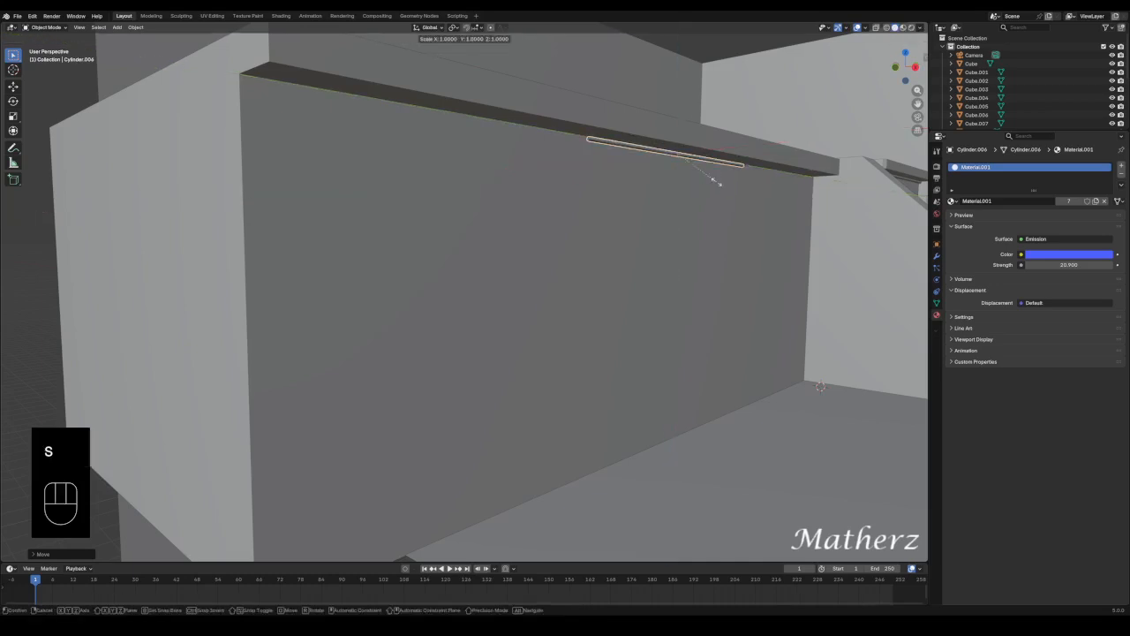
pyautogui.moveTo(719, 183); pyautogui.dragTo(787, 185, button='middle')
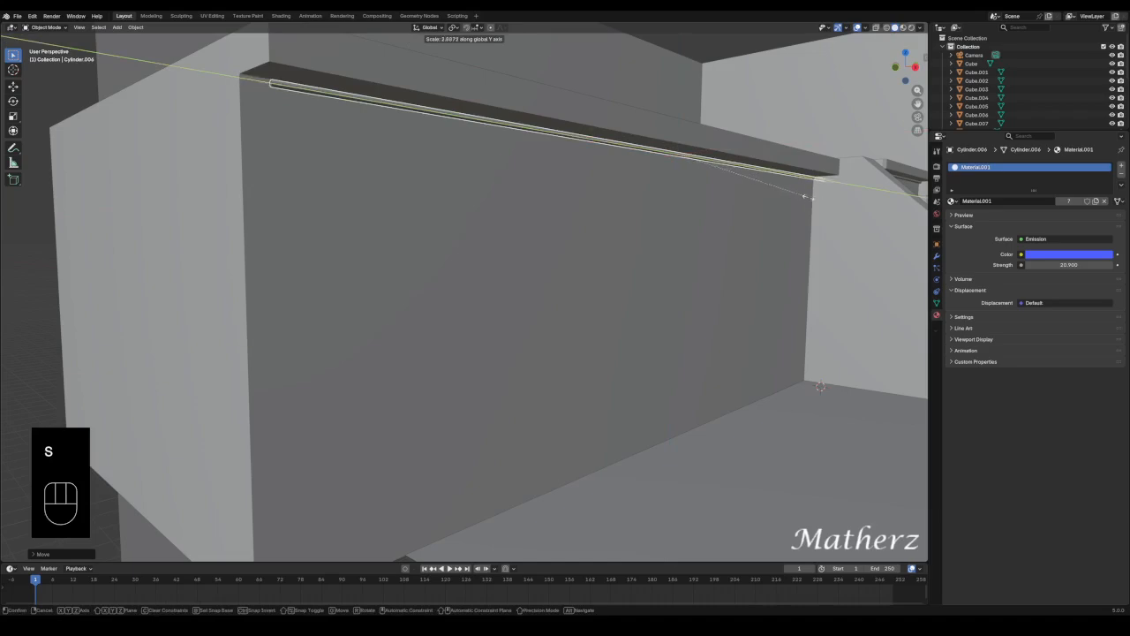
pyautogui.click(811, 200)
# Add a cube and raise it along Z above the level of the landing.
pyautogui.scroll(-5, 809, 216)
pyautogui.moveTo(807, 235); pyautogui.dragTo(788, 284, button='middle')
pyautogui.scroll(-1, 791, 284)
pyautogui.keyDown('shift'); pyautogui.moveTo(807, 219); pyautogui.dragTo(724, 202, button='middle'); pyautogui.keyUp('shift')
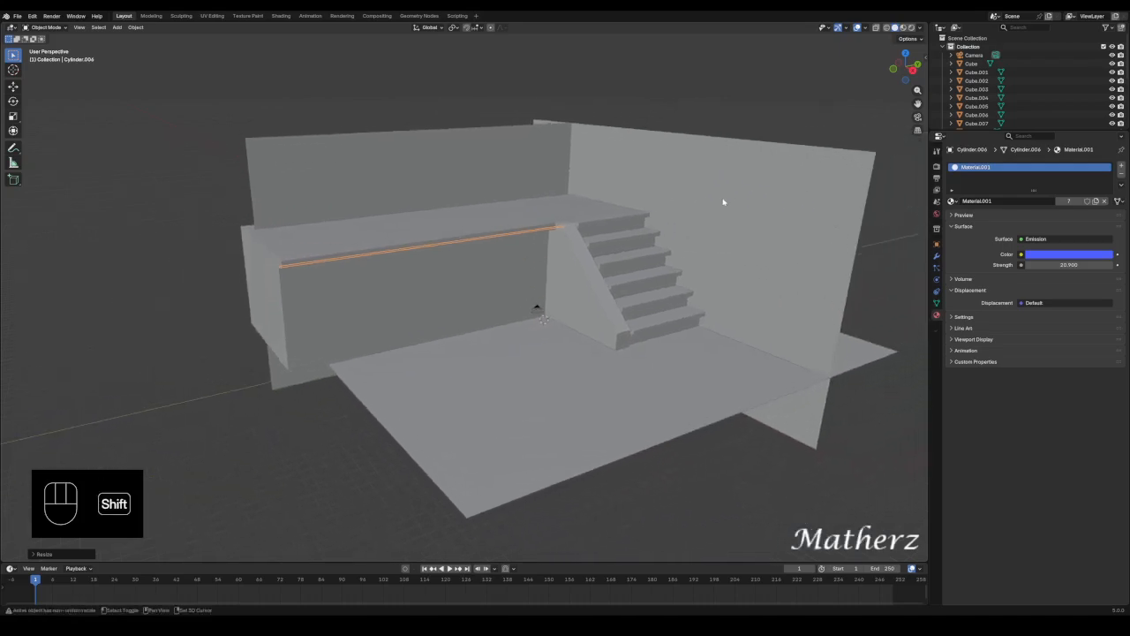
pyautogui.click(116, 27)
pyautogui.moveTo(129, 37)
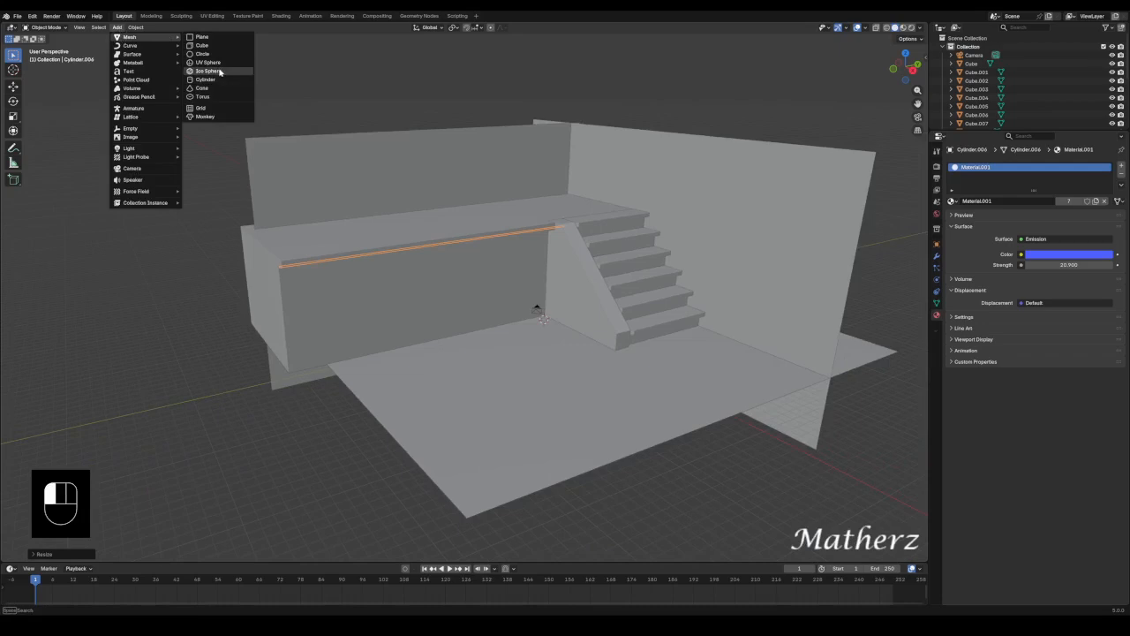
pyautogui.click(203, 46)
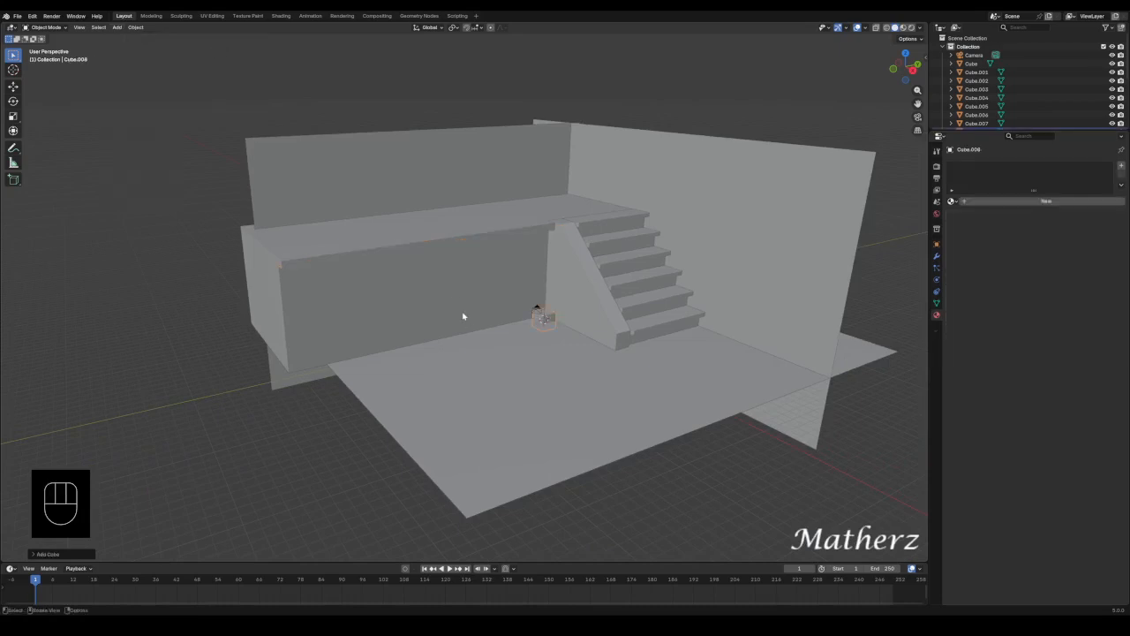
pyautogui.press('g')
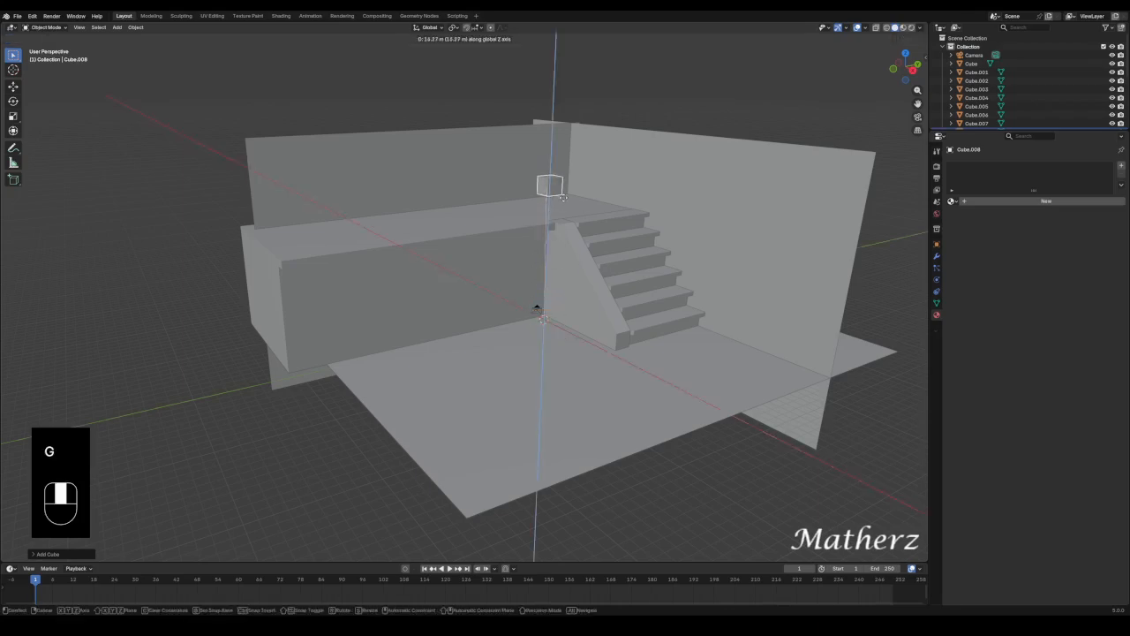
pyautogui.click(561, 179)
# Scale the new cube along its axes into a thin, upright rectangular panel.
pyautogui.press('s')
pyautogui.moveTo(594, 201); pyautogui.dragTo(566, 224, button='middle')
pyautogui.click(561, 180)
pyautogui.press('s')
pyautogui.click(566, 193)
pyautogui.press('s')
pyautogui.click(594, 218)
pyautogui.press('s')
pyautogui.click(563, 203)
pyautogui.press('s')
pyautogui.click(605, 184)
# Move the panel so it stands on the landing's front edge beside the top of the stairs.
pyautogui.press('g')
pyautogui.click(563, 237)
pyautogui.press('g')
pyautogui.click(561, 229)
pyautogui.press('g')
pyautogui.click(568, 226)
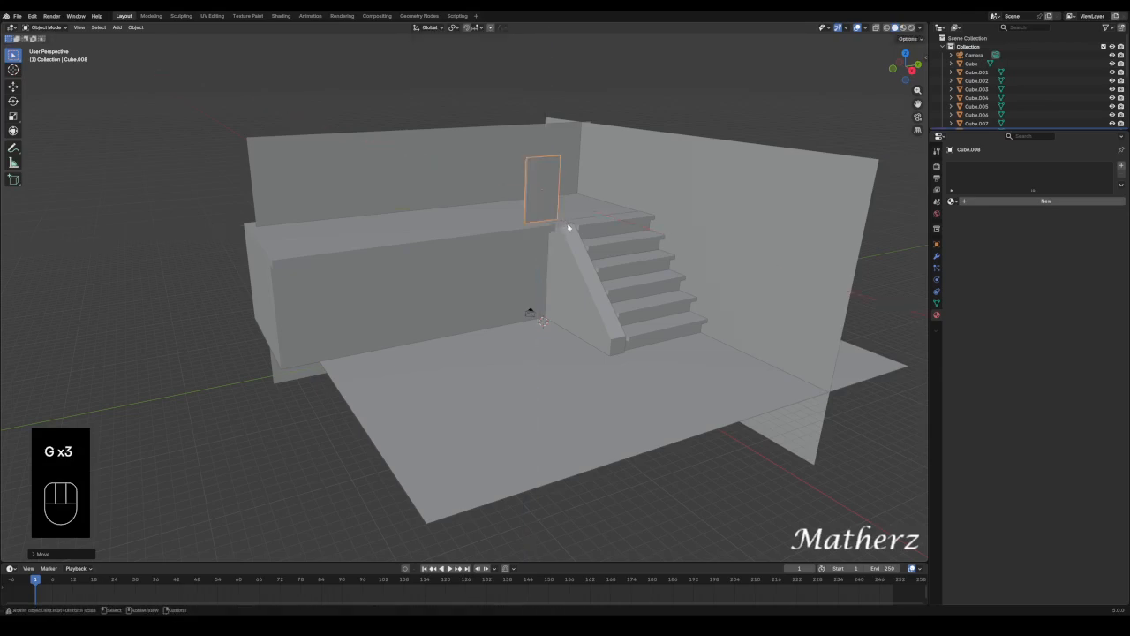
pyautogui.hotkey('shift', 'd')
pyautogui.moveTo(566, 227); pyautogui.dragTo(401, 239, button='middle')
pyautogui.click(527, 229)
pyautogui.hotkey('shift', 'd')
pyautogui.click(488, 232)
pyautogui.hotkey('shift', 'd')
pyautogui.click(449, 234)
pyautogui.hotkey('shift', 'd')
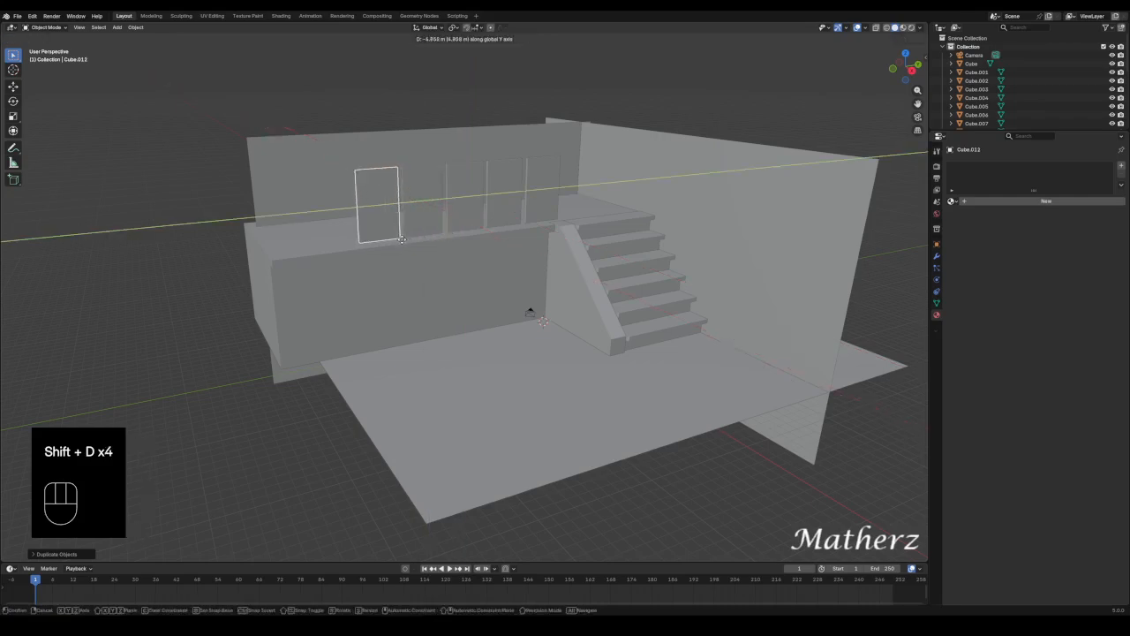
pyautogui.click(403, 244)
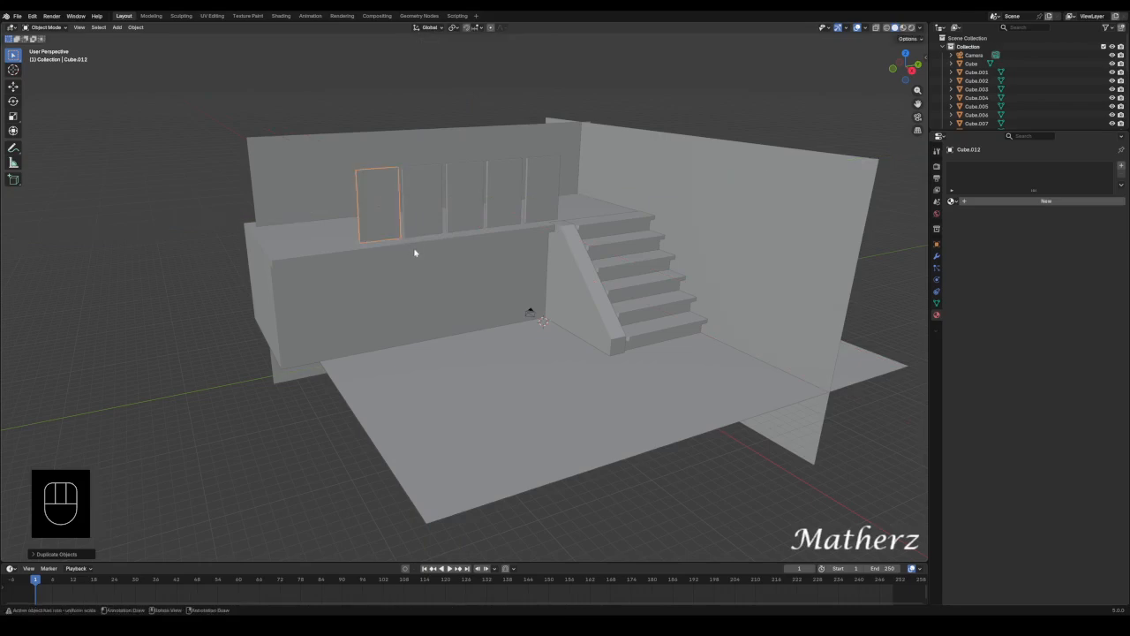
pyautogui.hotkey('ctrl', 'z')
pyautogui.hotkey('ctrl', 'z')
pyautogui.hotkey('ctrl', 'z')
pyautogui.hotkey('ctrl', 'z')
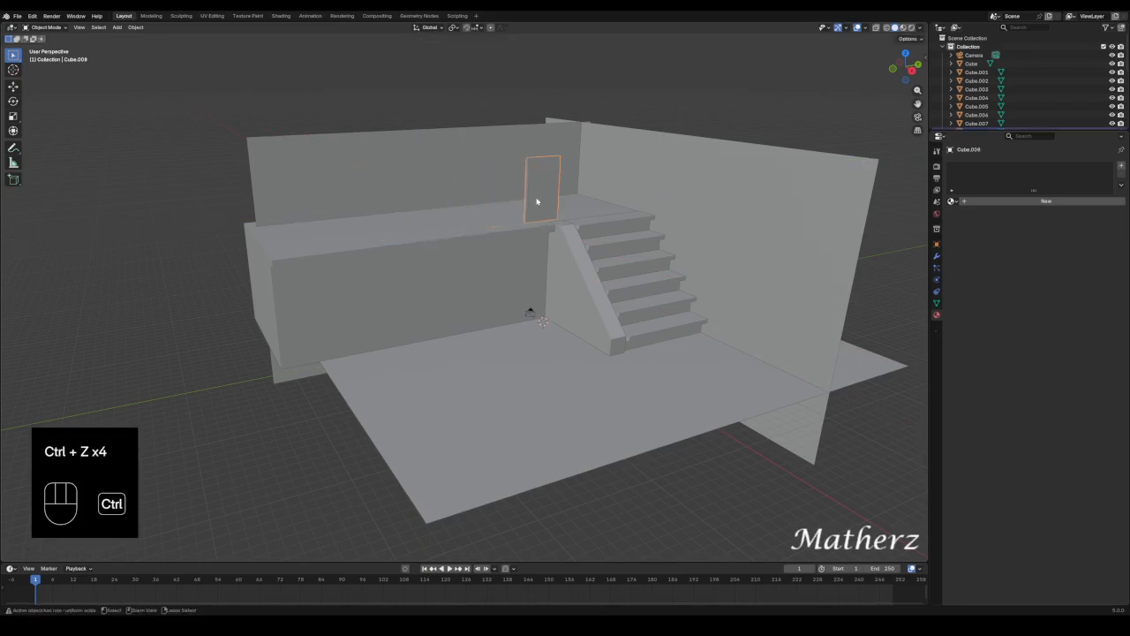
# Give the panel a new Glass BSDF material with roughness 0.
pyautogui.click(1009, 203)
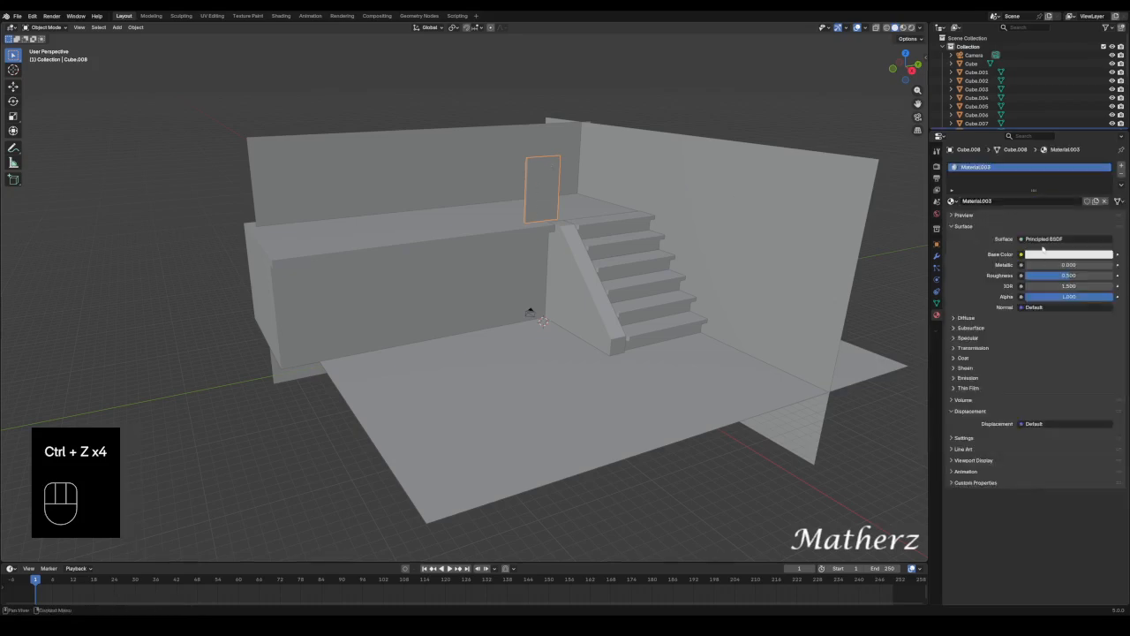
pyautogui.click(1046, 239)
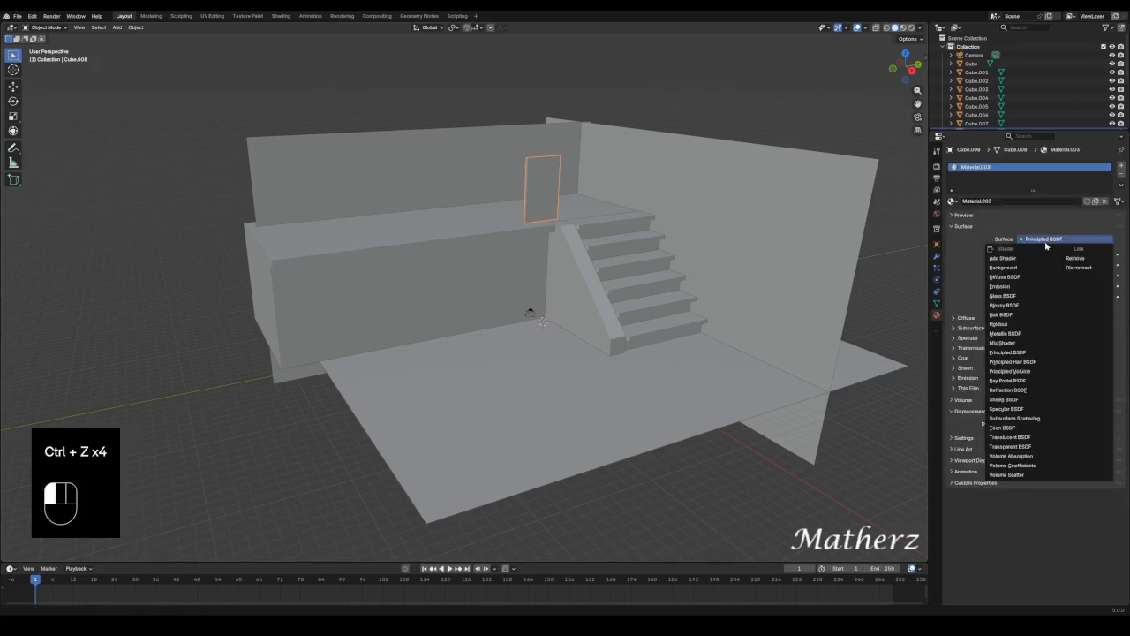
pyautogui.click(1035, 297)
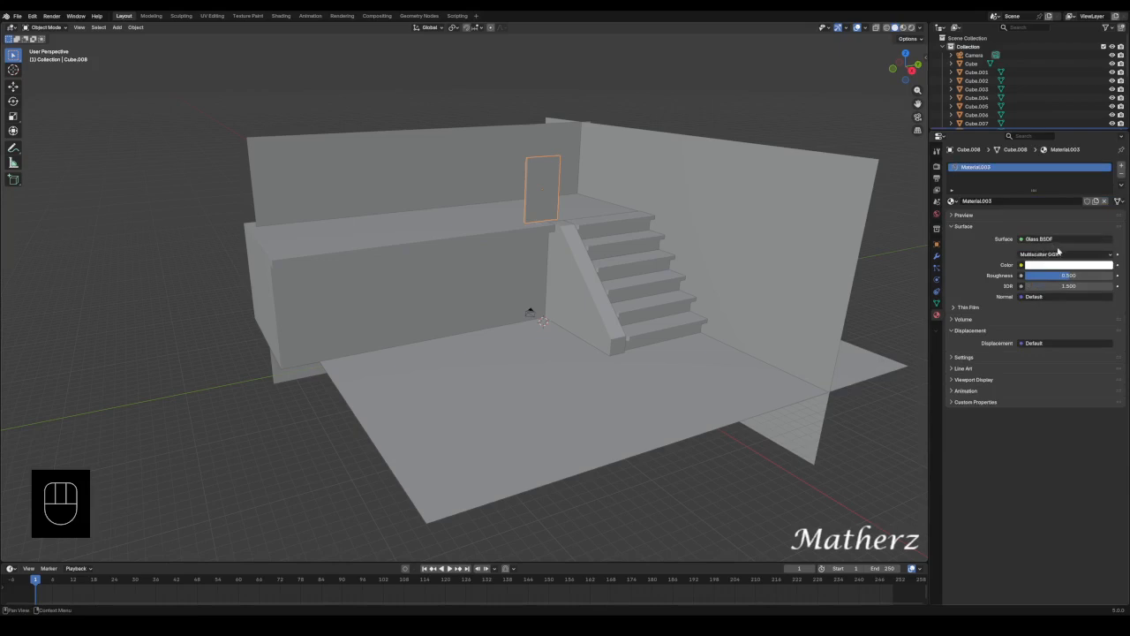
pyautogui.moveTo(1069, 282); pyautogui.dragTo(1068, 282)
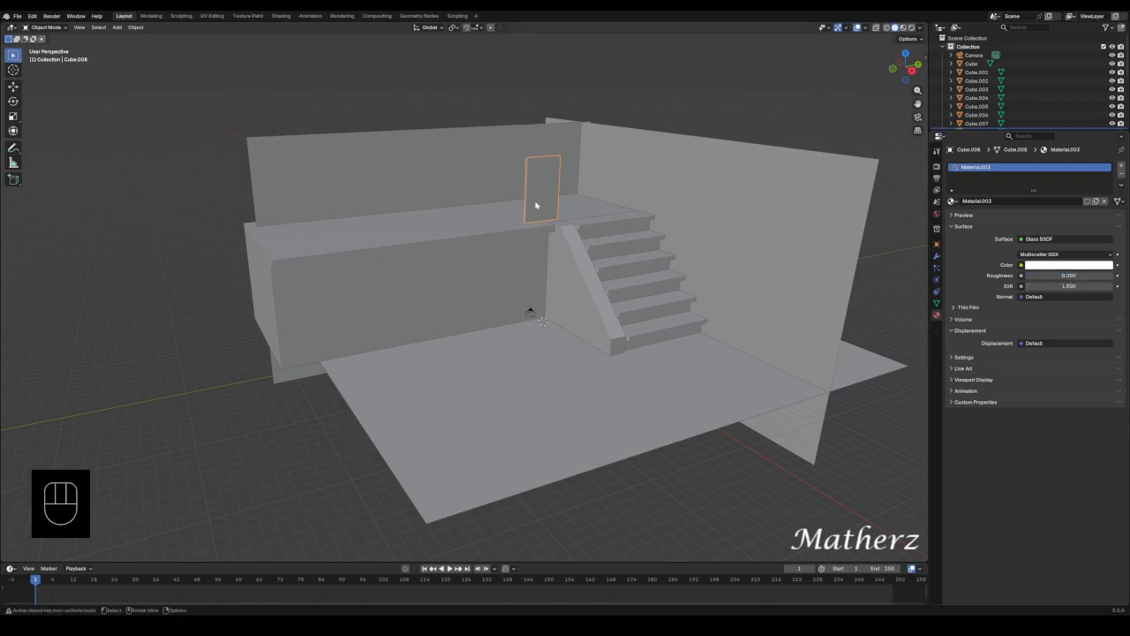
# Duplicate the glass panel along Y next to the original, and duplicate the pair to make a row of four.
pyautogui.hotkey('shift', 'd')
pyautogui.press('y')
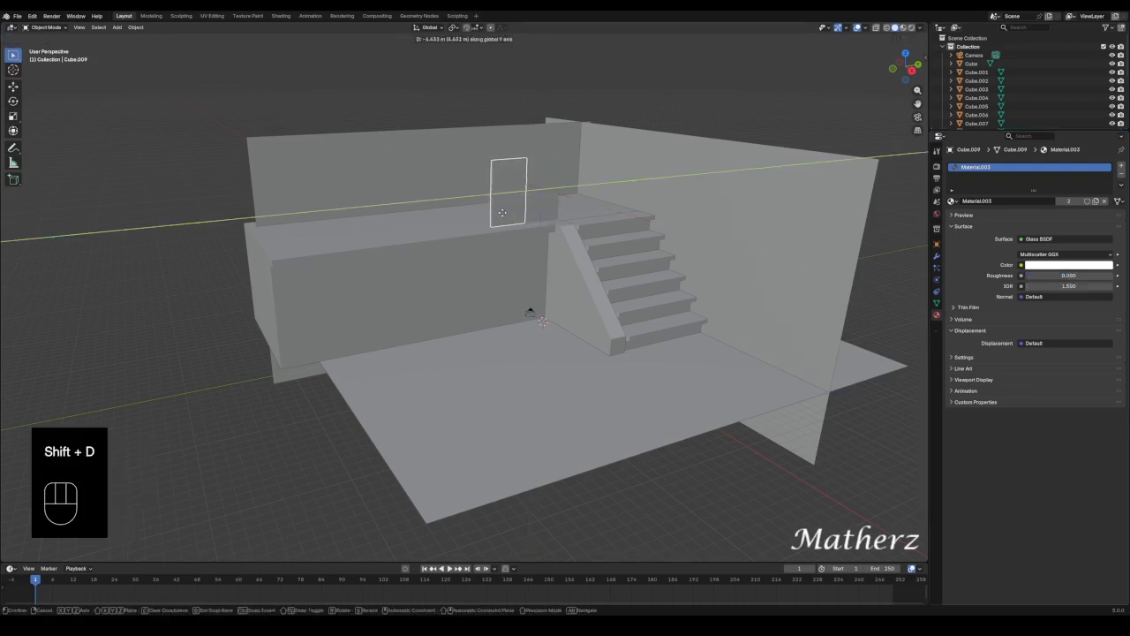
pyautogui.click(500, 212)
pyautogui.keyDown('shift'); pyautogui.click(530, 194); pyautogui.keyUp('shift')
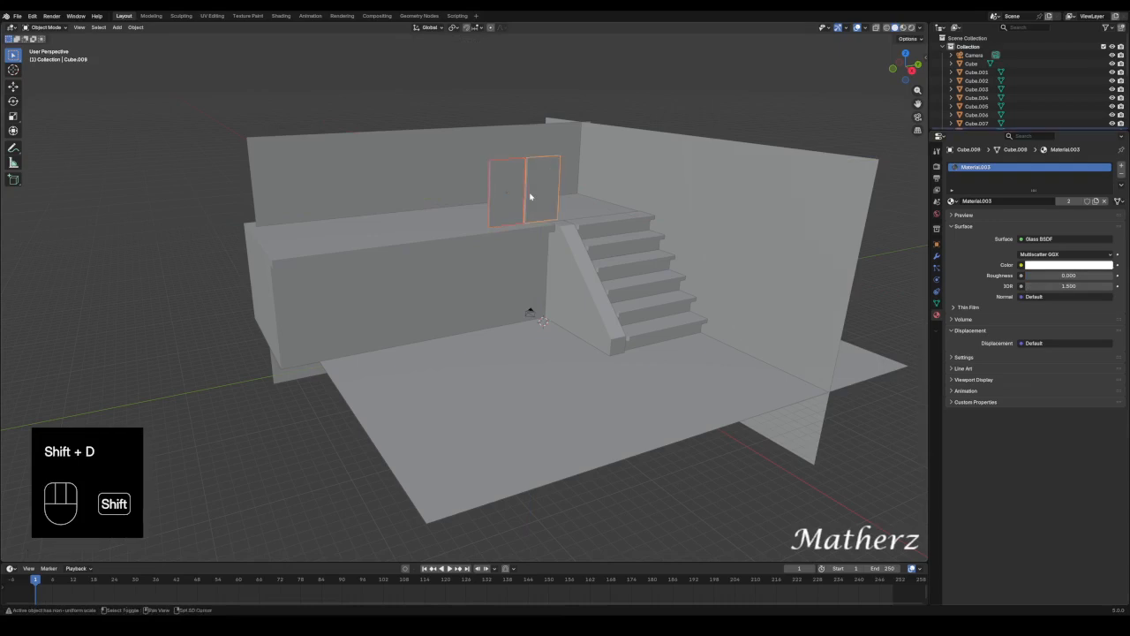
pyautogui.hotkey('shift', 'd')
pyautogui.press('y')
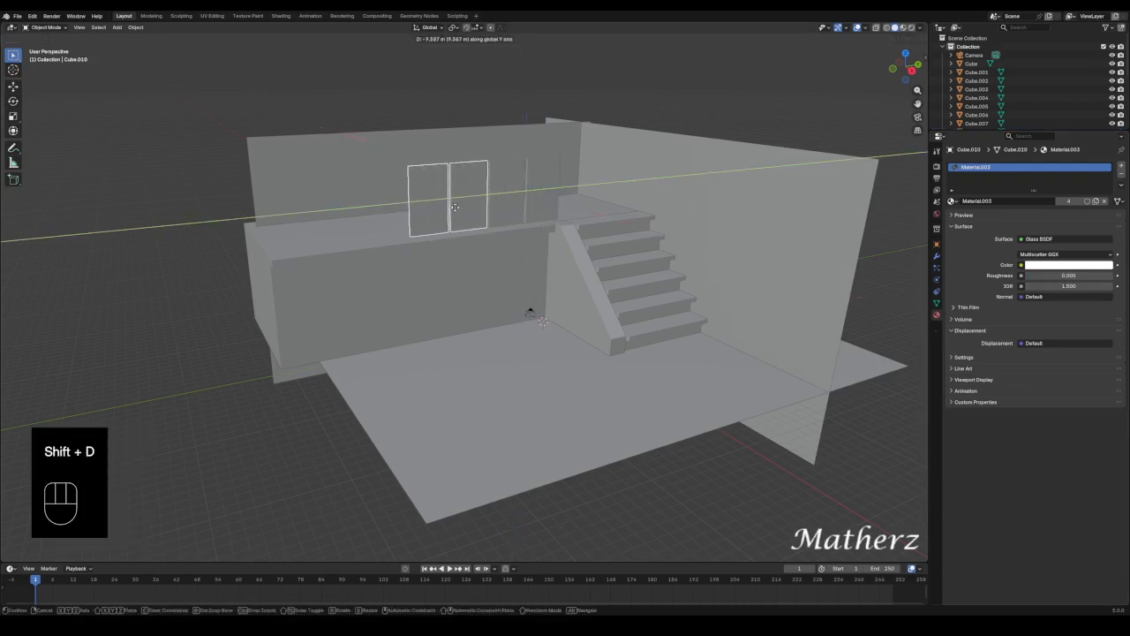
pyautogui.click(453, 206)
# Duplicate the four glass panels along Y to continue the railing, and delete the panel overhanging the landing's far end.
pyautogui.keyDown('shift'); pyautogui.click(504, 203); pyautogui.keyUp('shift')
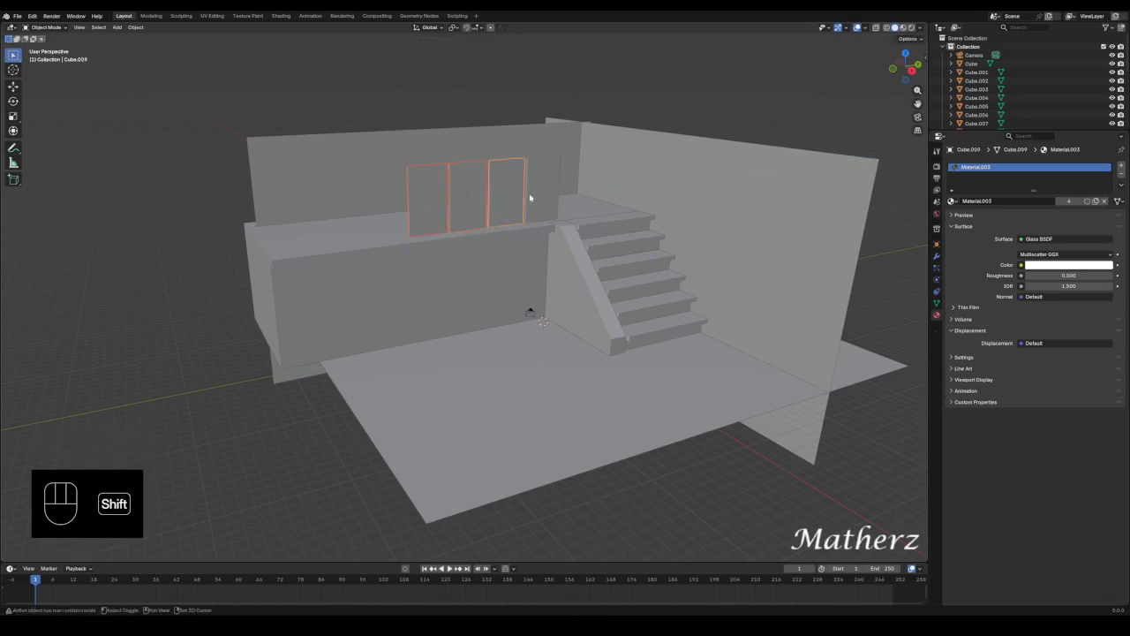
pyautogui.keyDown('shift'); pyautogui.click(535, 202); pyautogui.keyUp('shift')
pyautogui.hotkey('shift', 'd')
pyautogui.press('y')
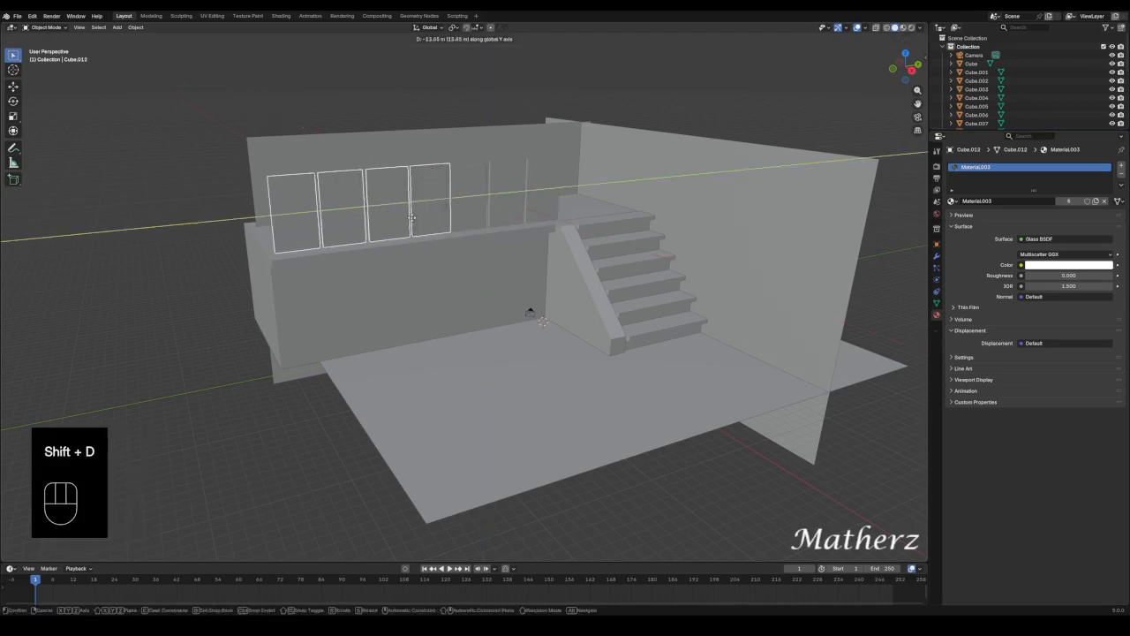
pyautogui.click(360, 221)
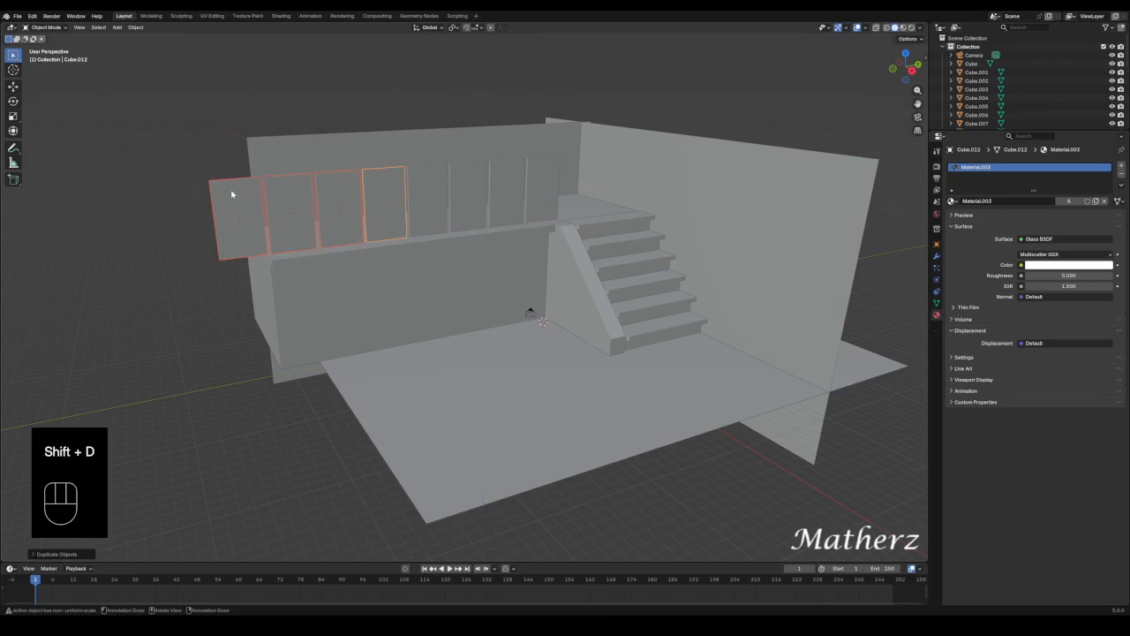
pyautogui.click(234, 194)
pyautogui.press('Delete')
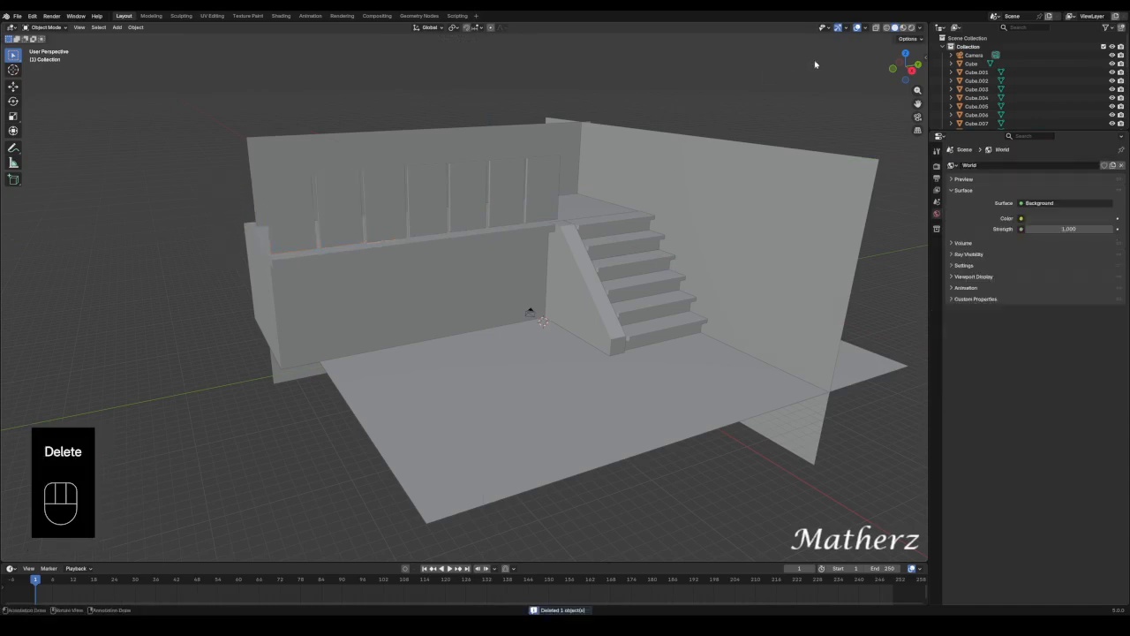
# Preview the glass railing and tube lighting in rendered shading, and return to solid shading.
pyautogui.click(911, 28)
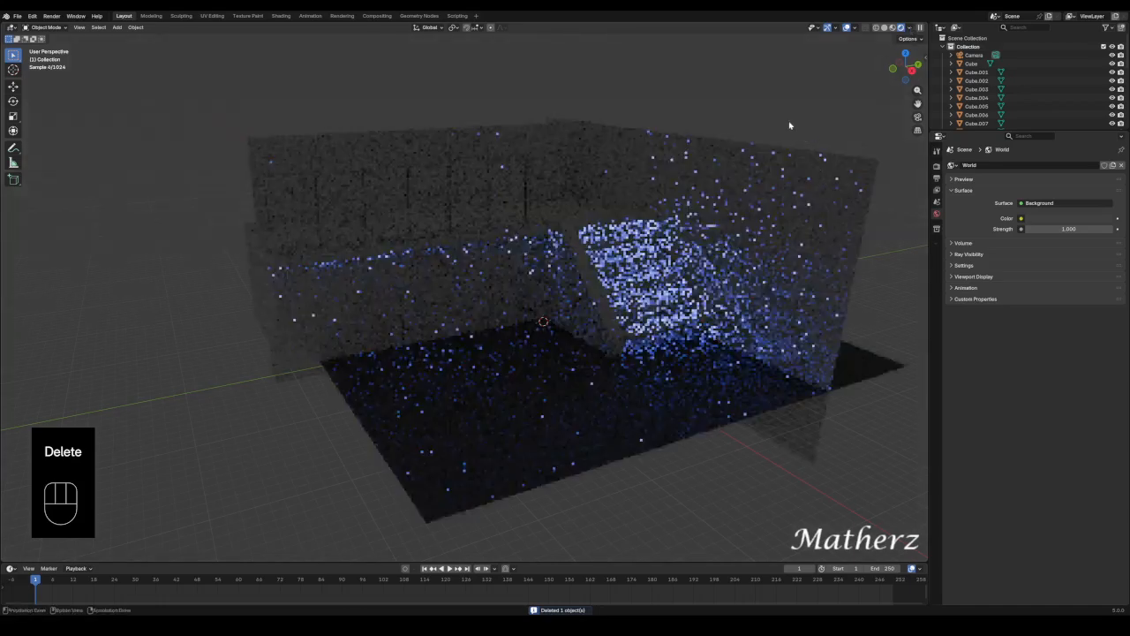
pyautogui.click(511, 203)
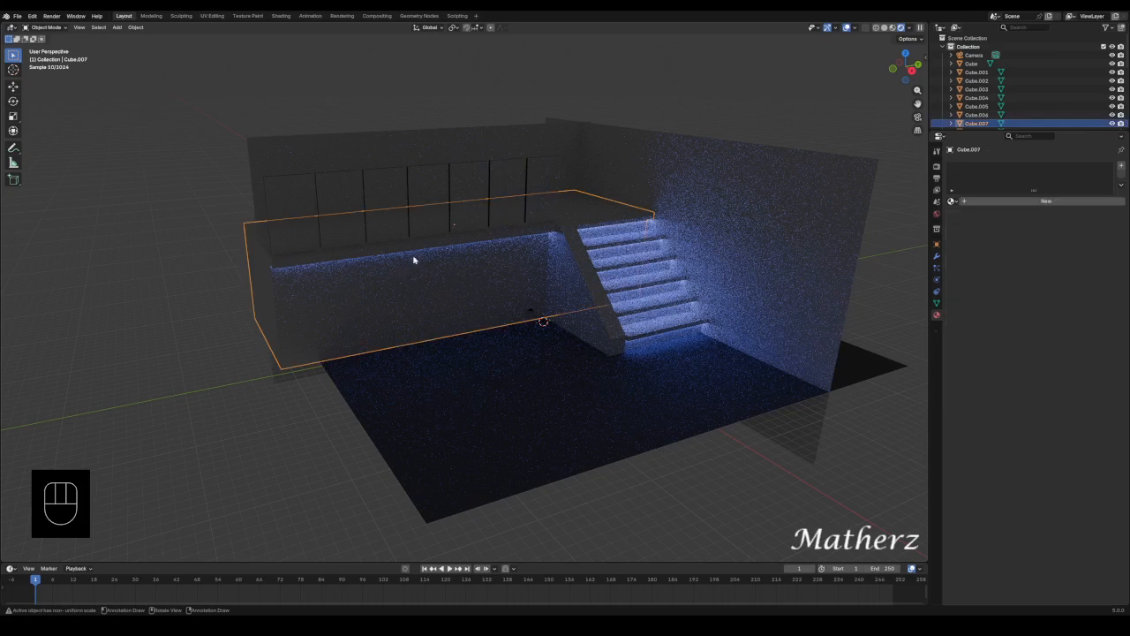
pyautogui.click(391, 147)
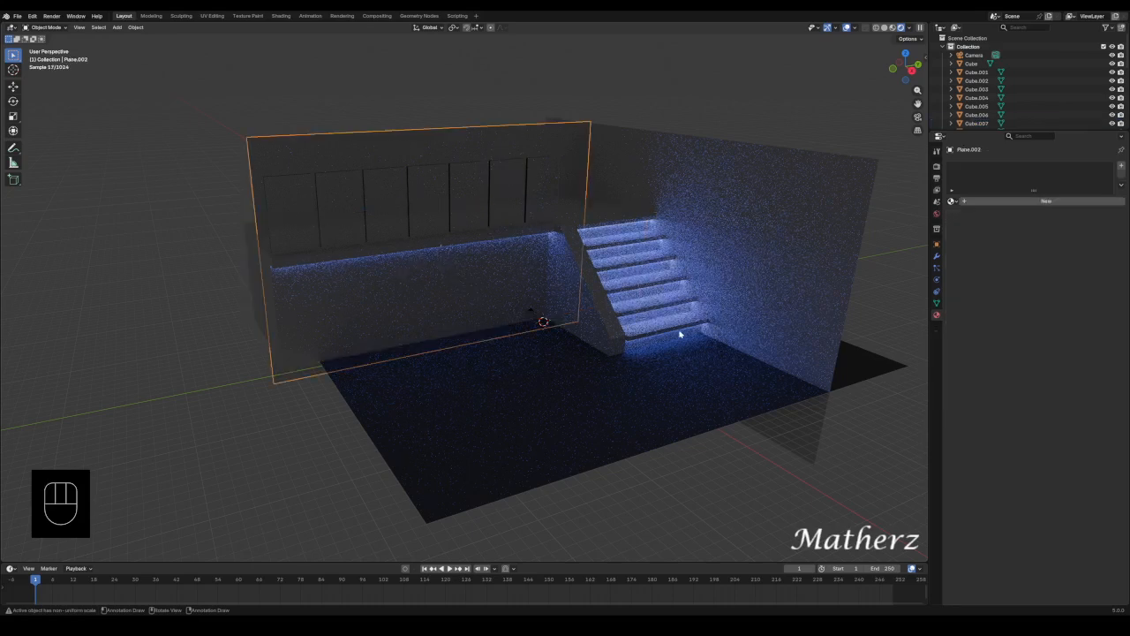
pyautogui.scroll(4, 680, 334)
pyautogui.scroll(-3, 680, 404)
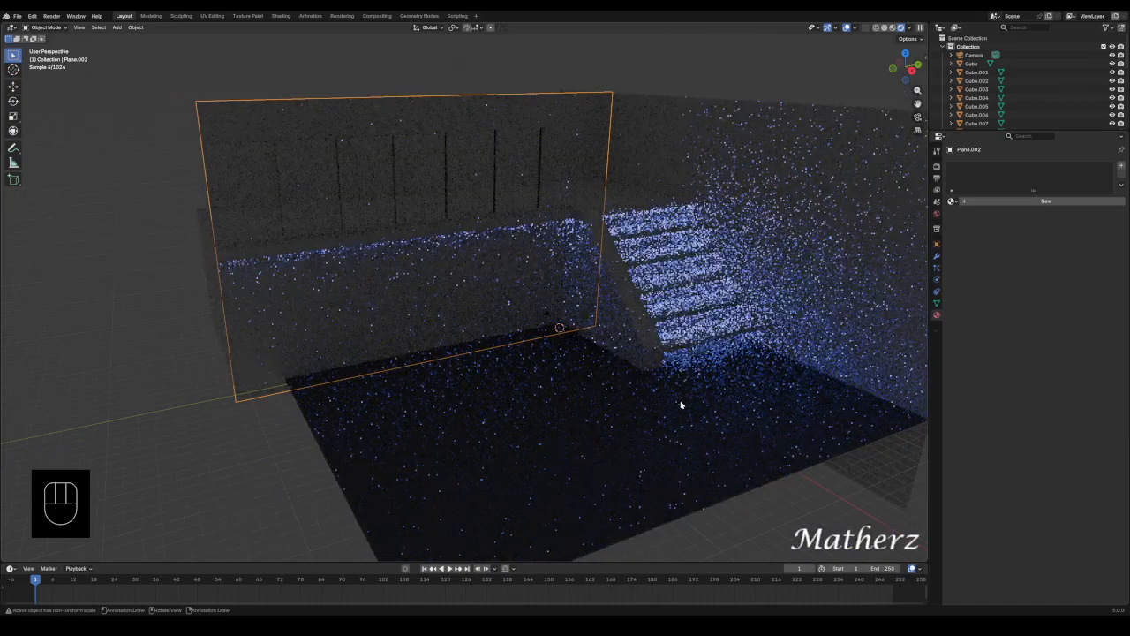
pyautogui.click(885, 27)
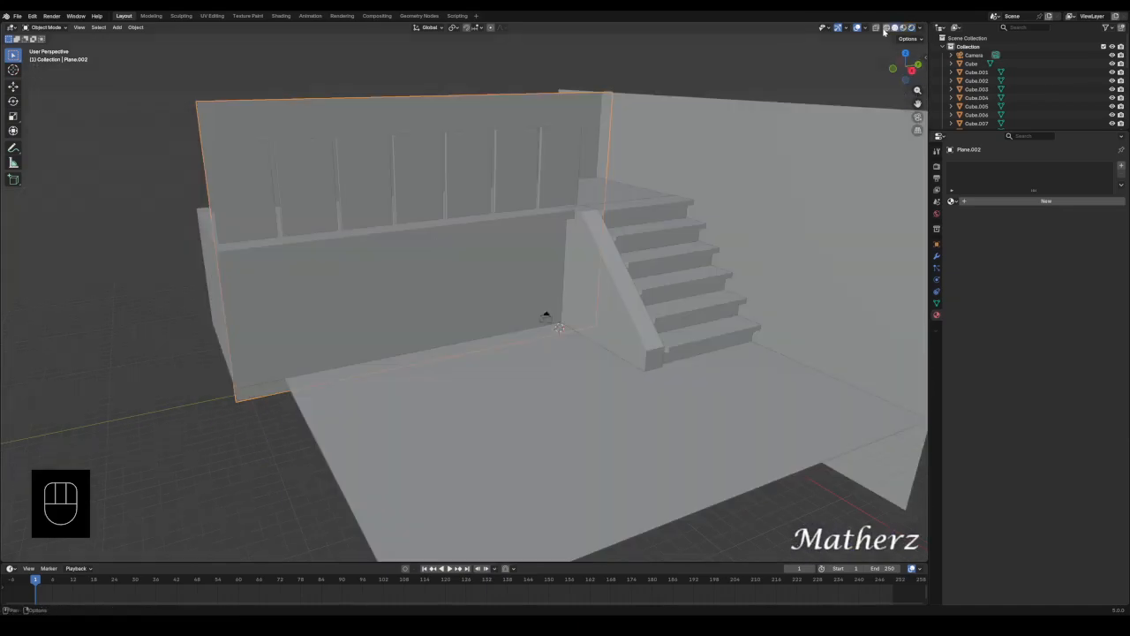
# Duplicate the landing block and move the copy about 43 m along negative X, clear of the scene.
pyautogui.scroll(-3, 415, 389)
pyautogui.moveTo(415, 390); pyautogui.dragTo(398, 320, button='middle')
pyautogui.click(399, 318)
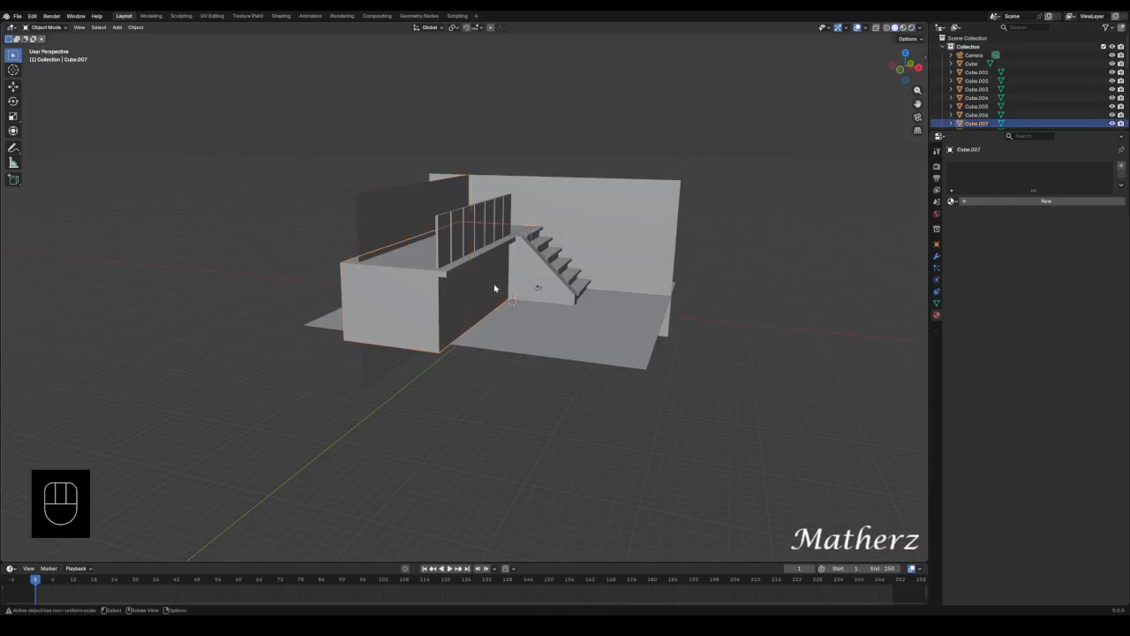
pyautogui.hotkey('shift', 'd')
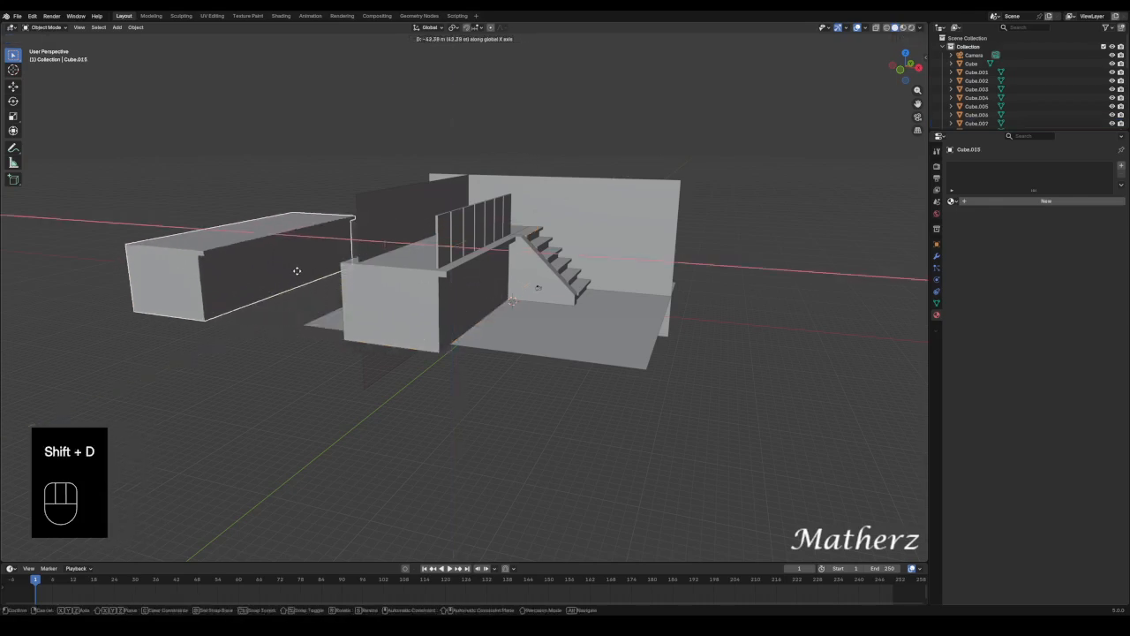
pyautogui.click(298, 263)
# Scale the copied block thin along X and taller along Z to form a wall slab.
pyautogui.press('s')
pyautogui.press('x')
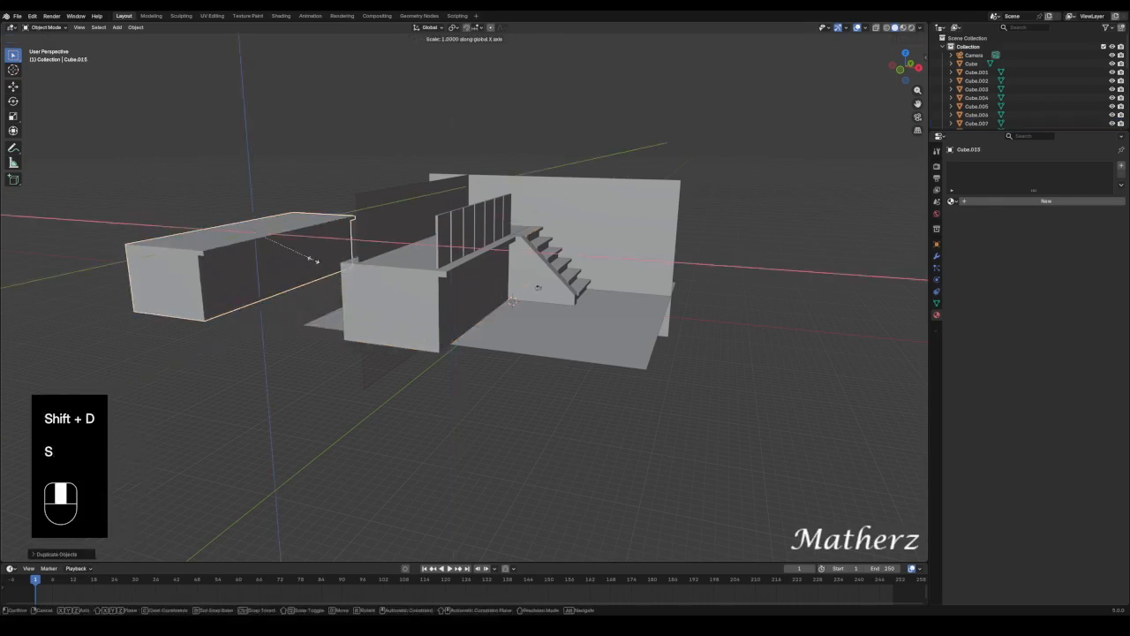
pyautogui.click(254, 240)
pyautogui.press('s')
pyautogui.press('z')
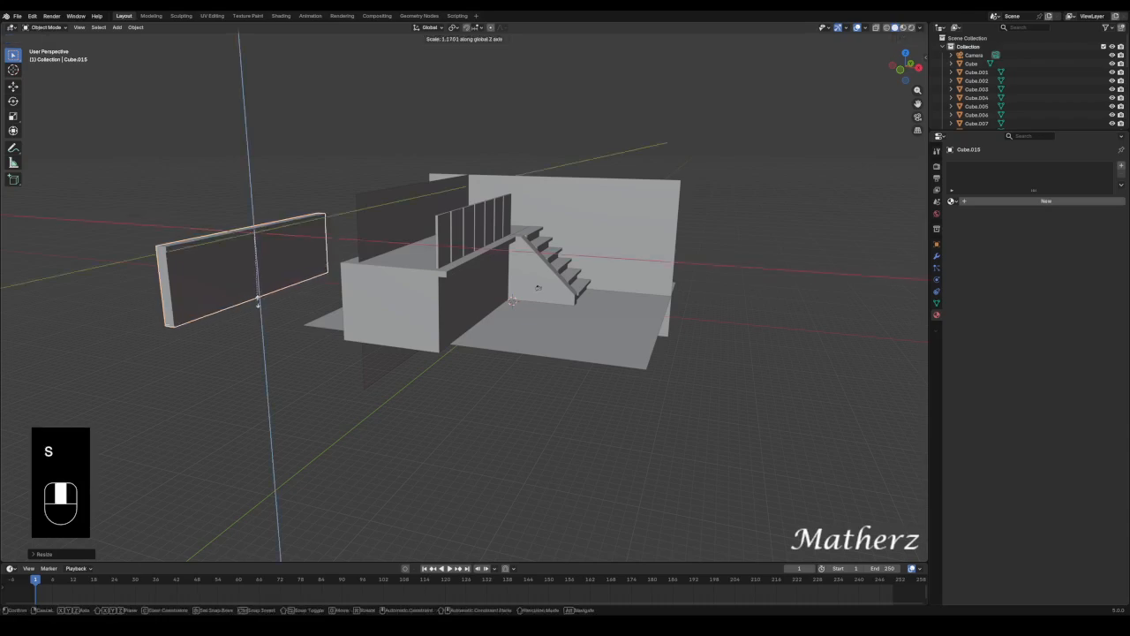
pyautogui.click(265, 316)
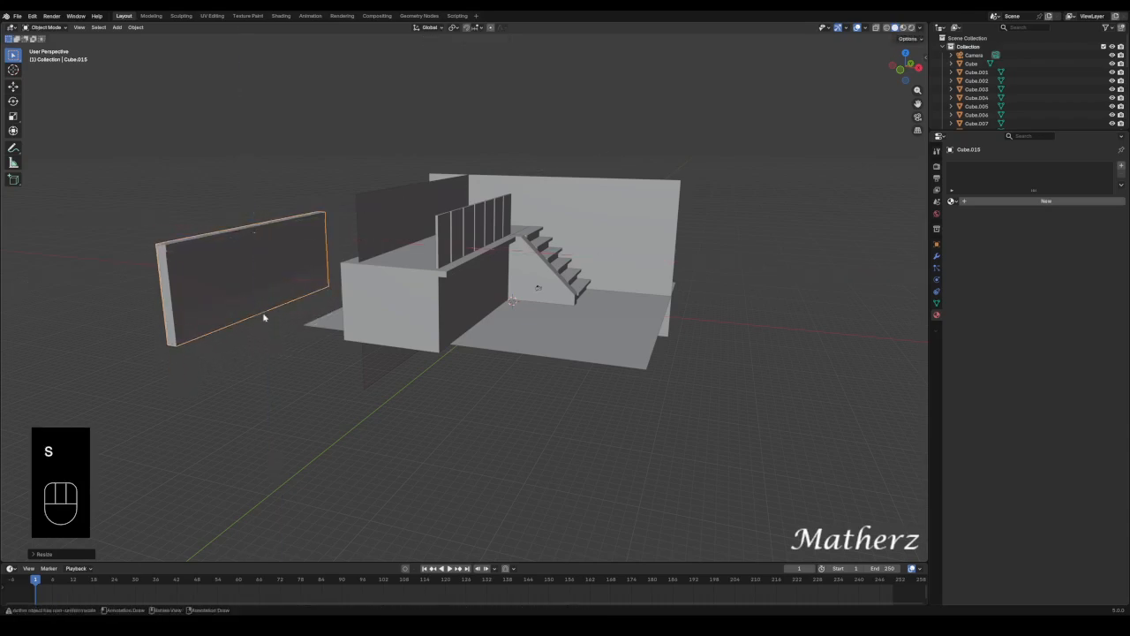
# Move the wall slab along X and Z onto the landing's rear edge, and delete the old back wall plane.
pyautogui.press('g')
pyautogui.press('x')
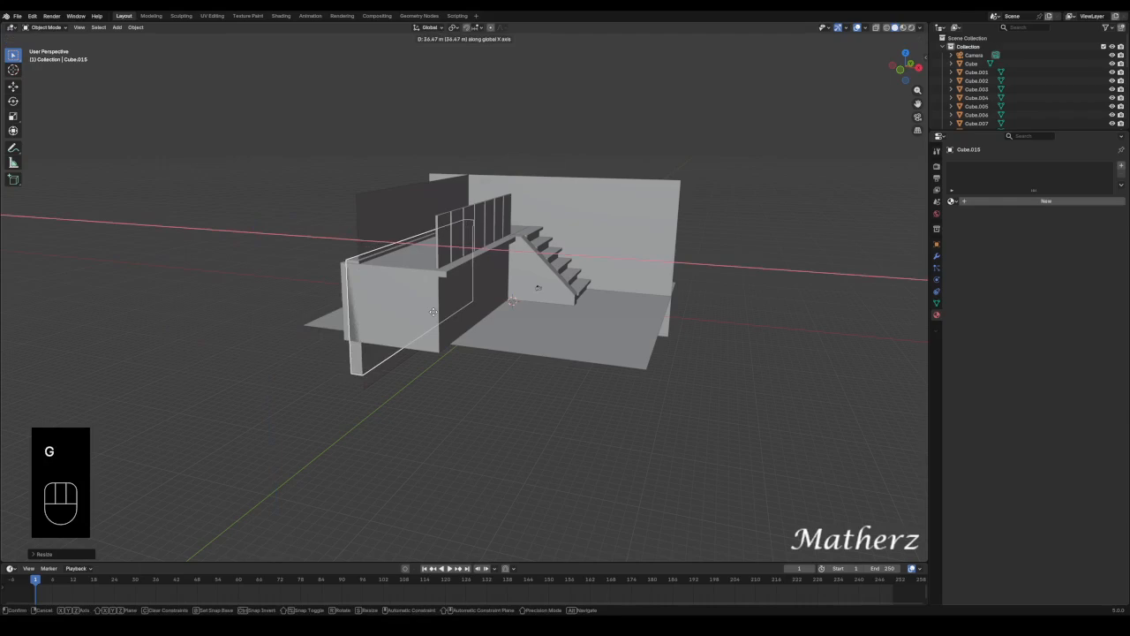
pyautogui.press('g')
pyautogui.press('z')
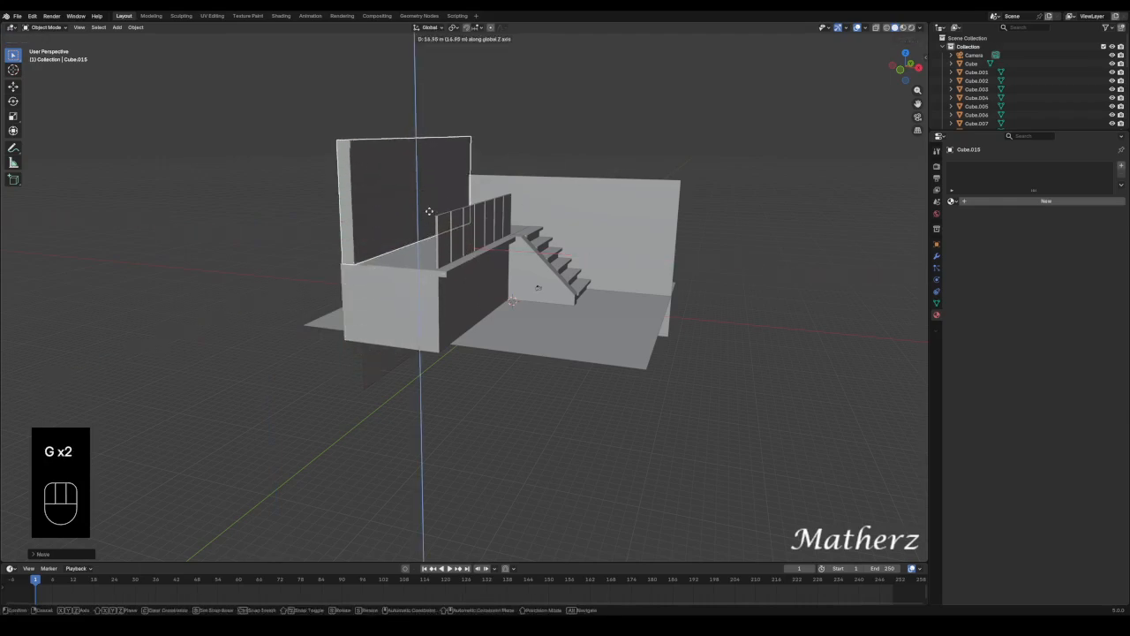
pyautogui.click(432, 213)
pyautogui.click(409, 211)
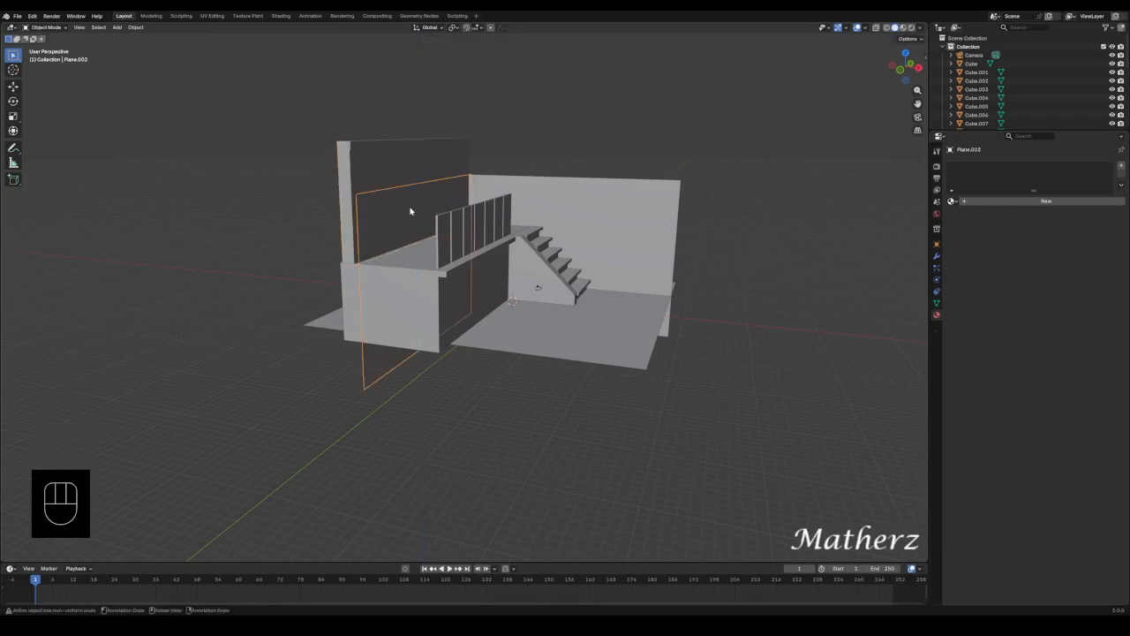
pyautogui.press('Delete')
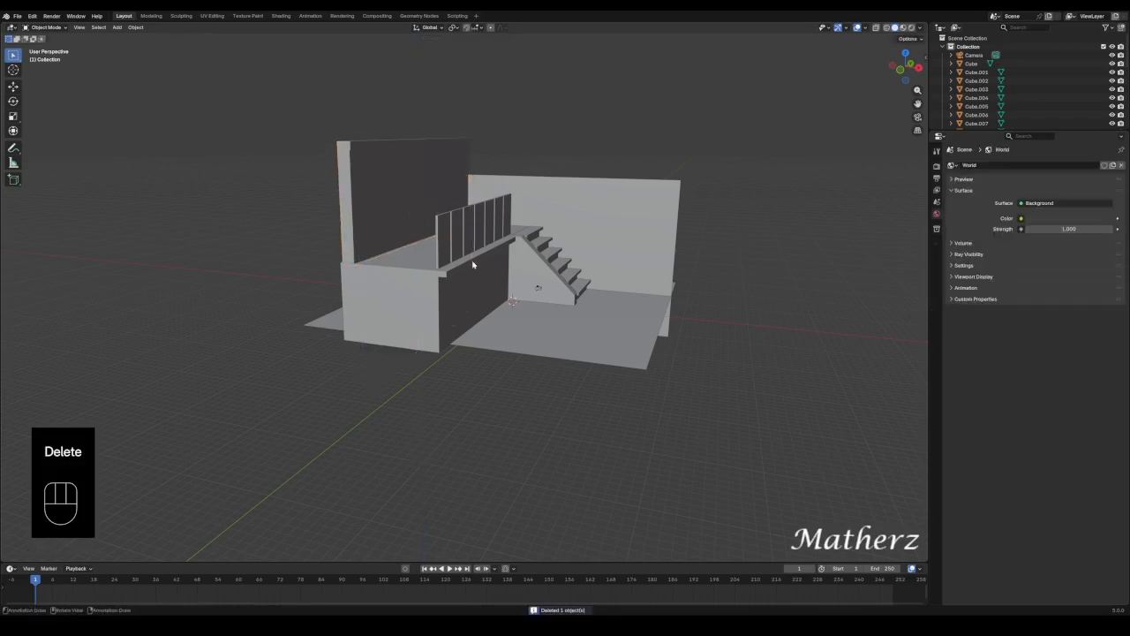
# Duplicate the light tube under the landing's overhang and place the copy higher up, above the glass railing.
pyautogui.scroll(10, 476, 269)
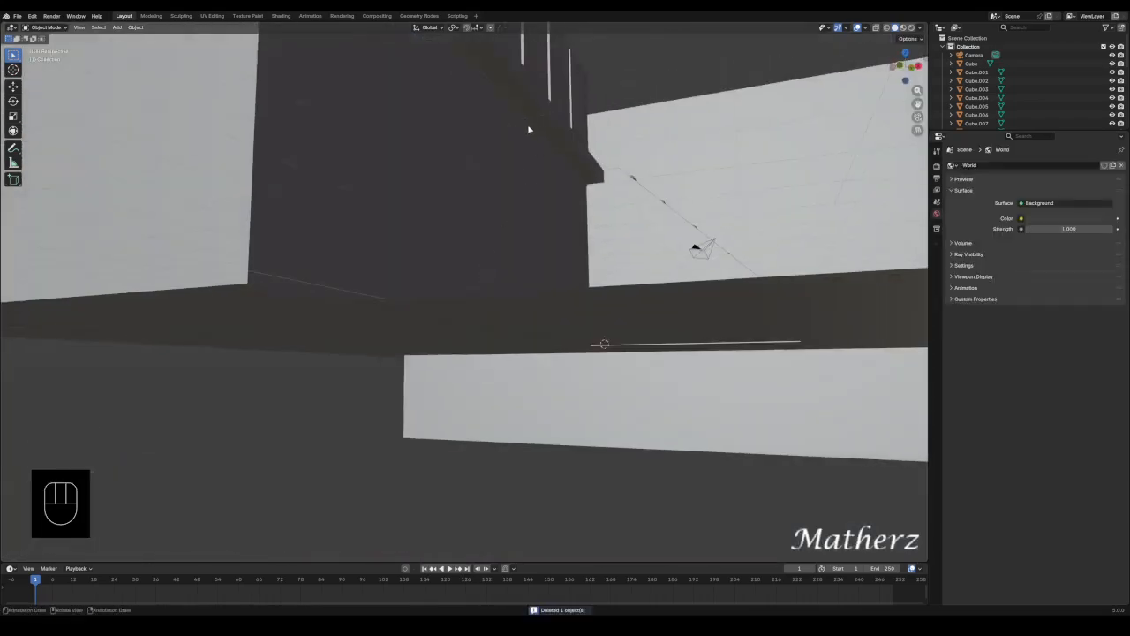
pyautogui.click(529, 124)
pyautogui.scroll(-8, 513, 151)
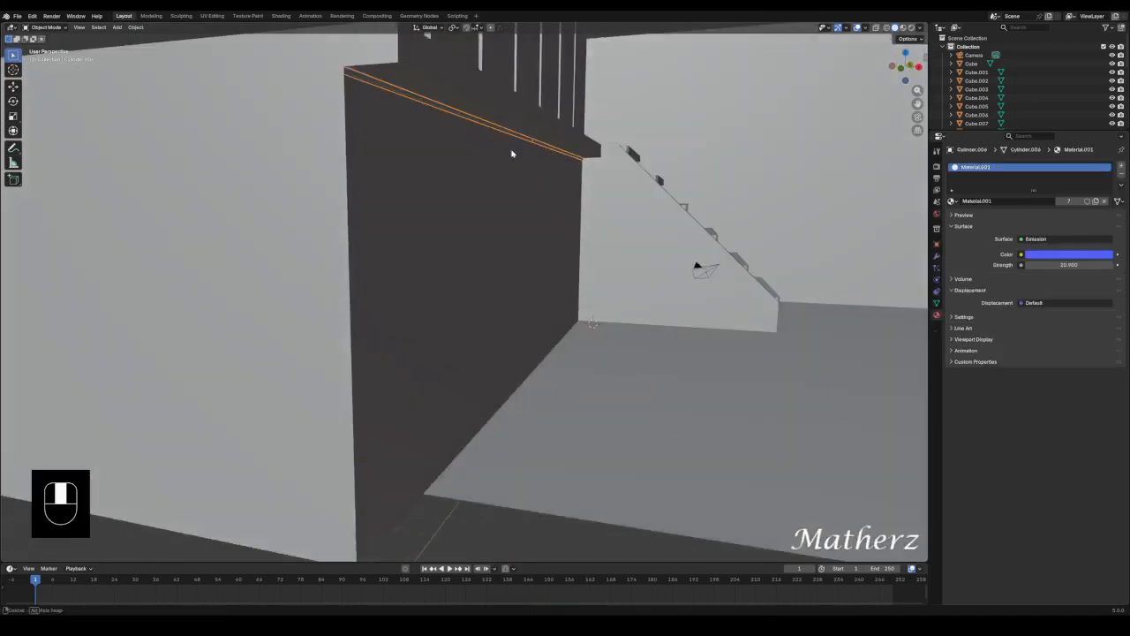
pyautogui.hotkey('shift', 'd')
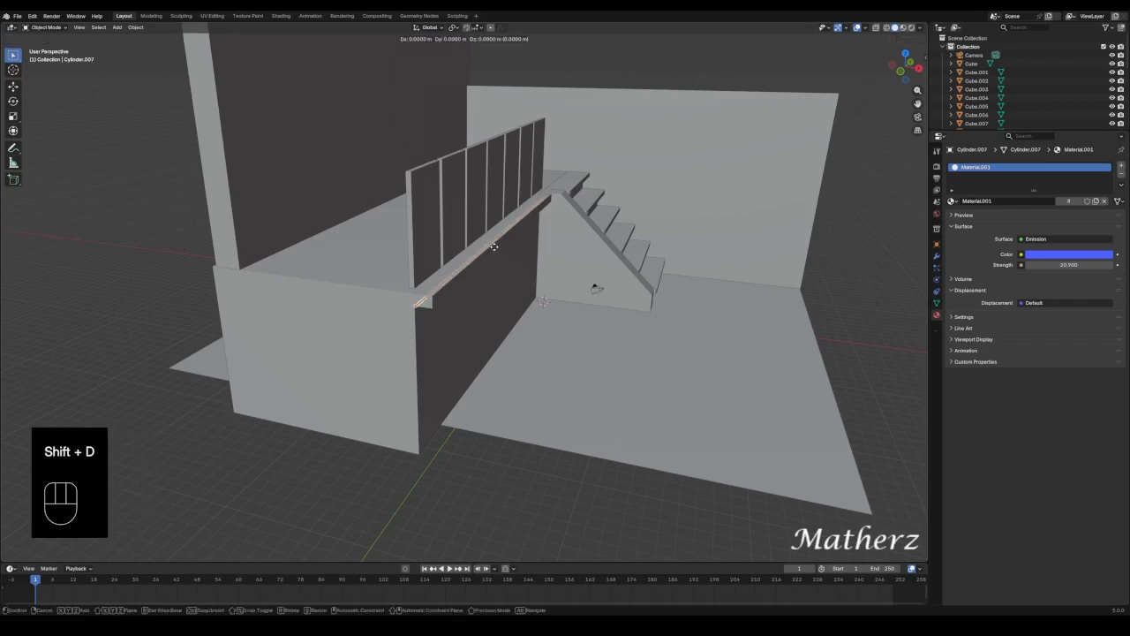
pyautogui.click(488, 72)
# Move the copied tube along negative X against the rear wall's inner face, and raise it along Z to near the wall's upper edge.
pyautogui.moveTo(488, 73); pyautogui.dragTo(560, 194, button='middle')
pyautogui.press('g')
pyautogui.press('x')
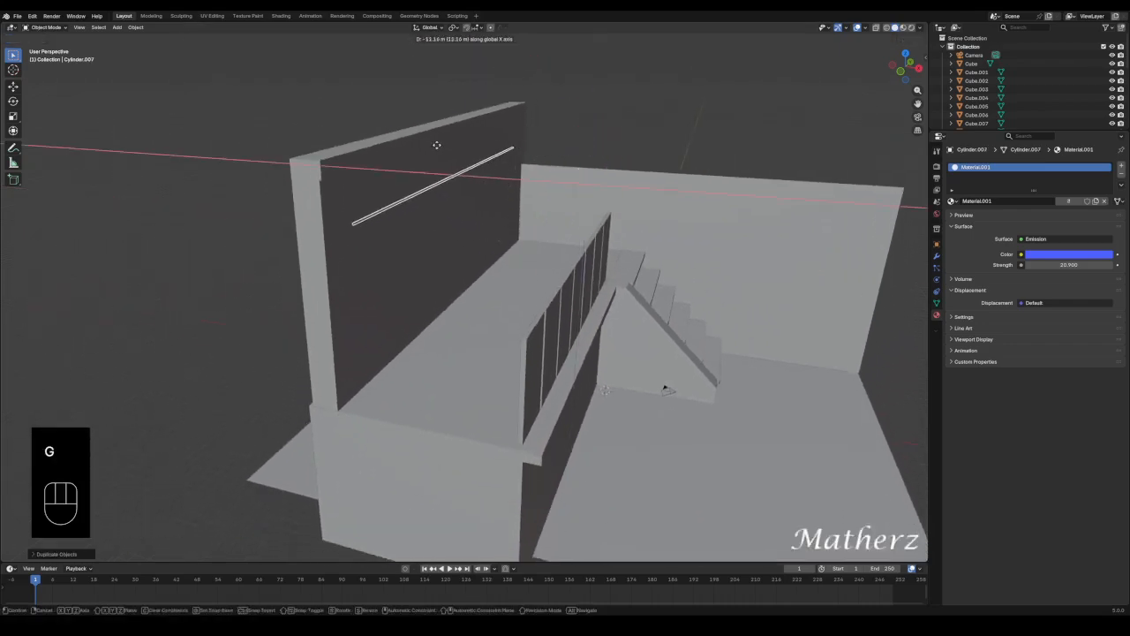
pyautogui.click(418, 135)
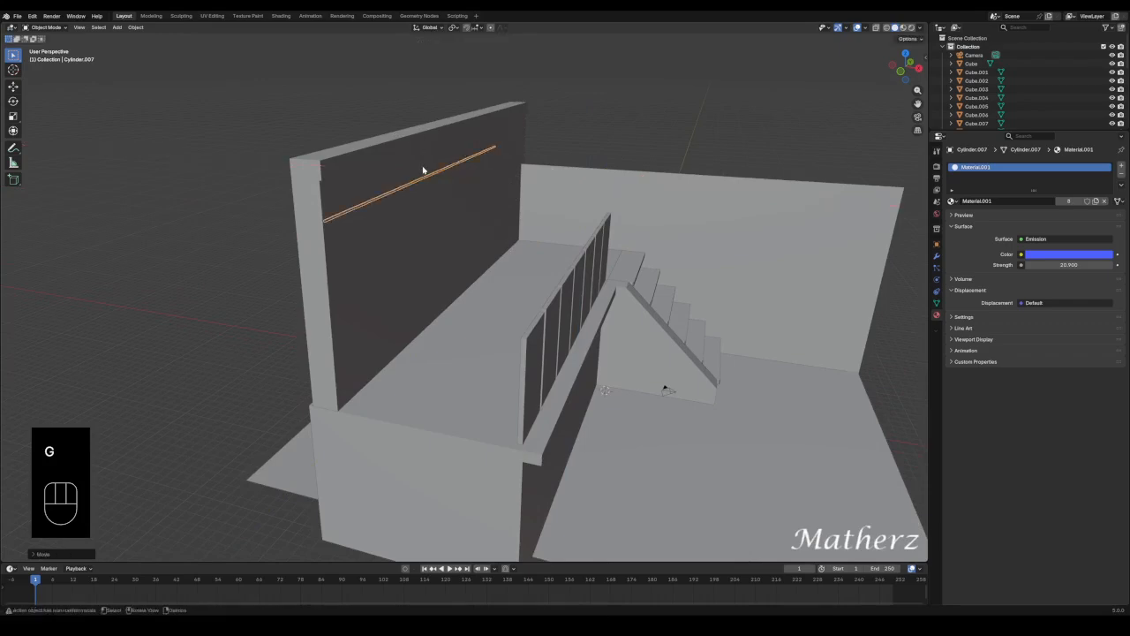
pyautogui.press('g')
pyautogui.press('z')
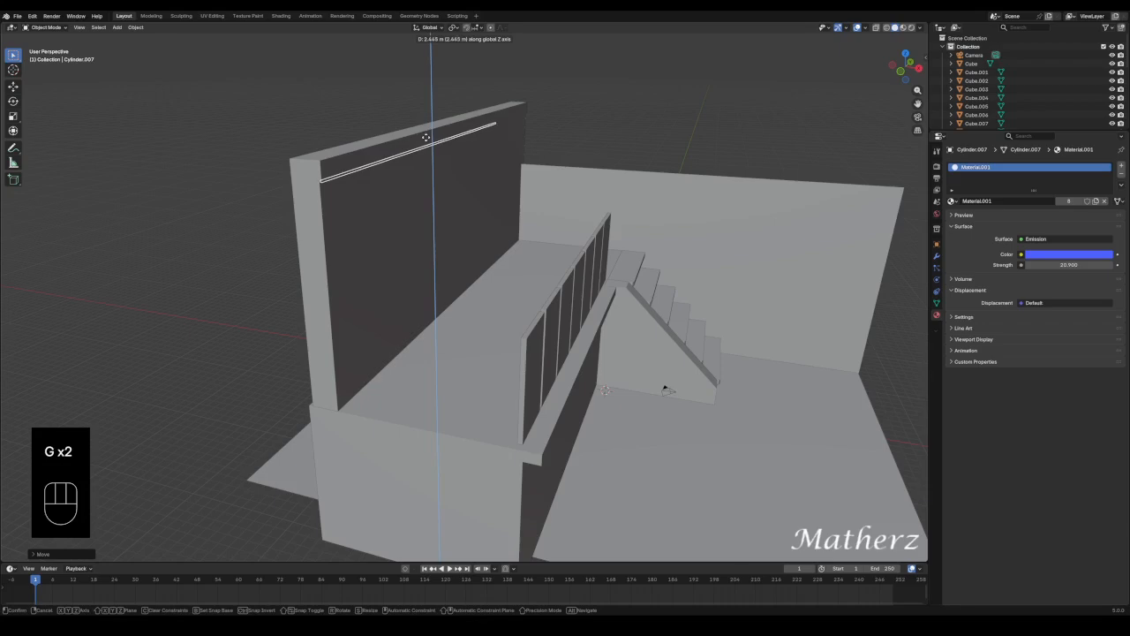
pyautogui.click(447, 146)
pyautogui.moveTo(447, 147); pyautogui.dragTo(456, 237, button='middle')
pyautogui.scroll(5, 424, 130)
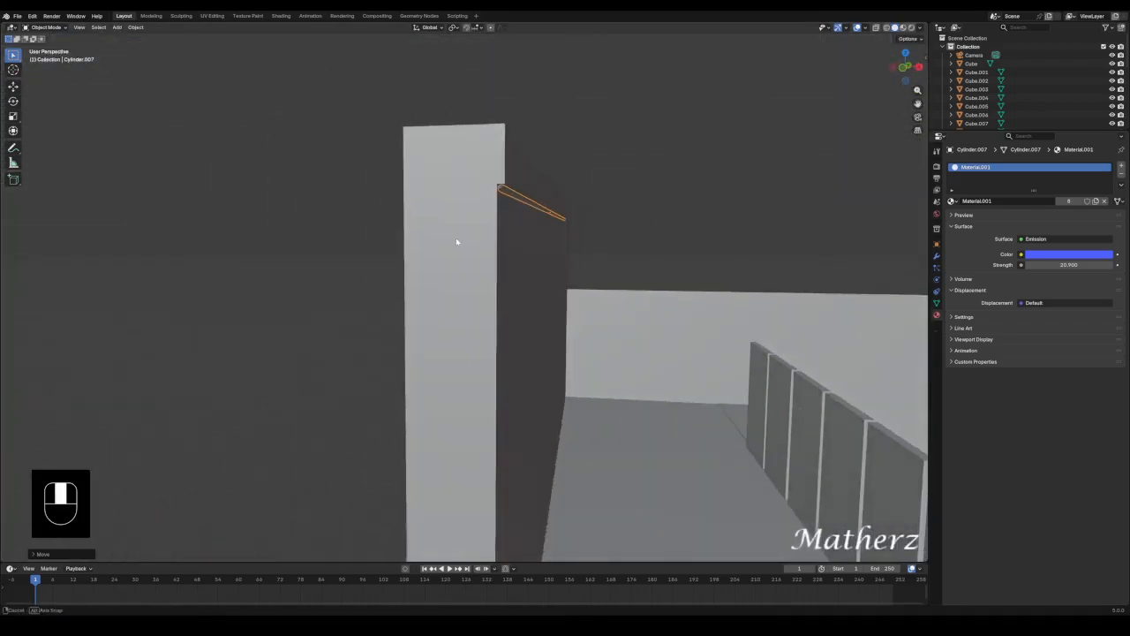
pyautogui.scroll(-8, 456, 238)
pyautogui.moveTo(637, 303); pyautogui.dragTo(576, 311, button='middle')
# Switch the viewport to rendered shading and examine the lighting from the rear wall's tube.
pyautogui.click(674, 255)
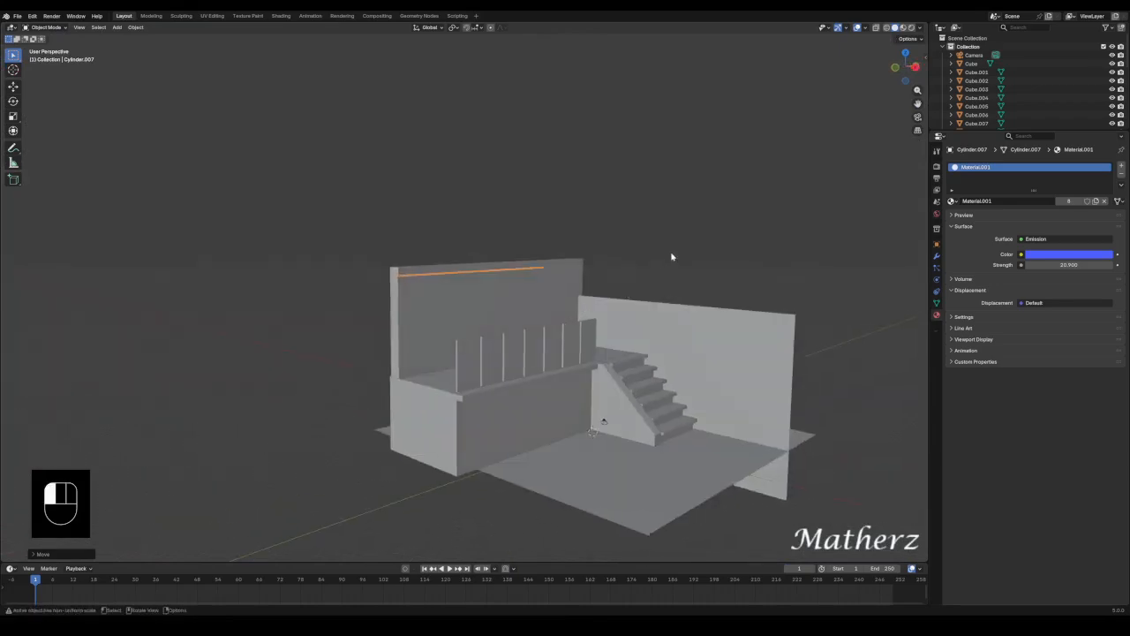
pyautogui.click(915, 28)
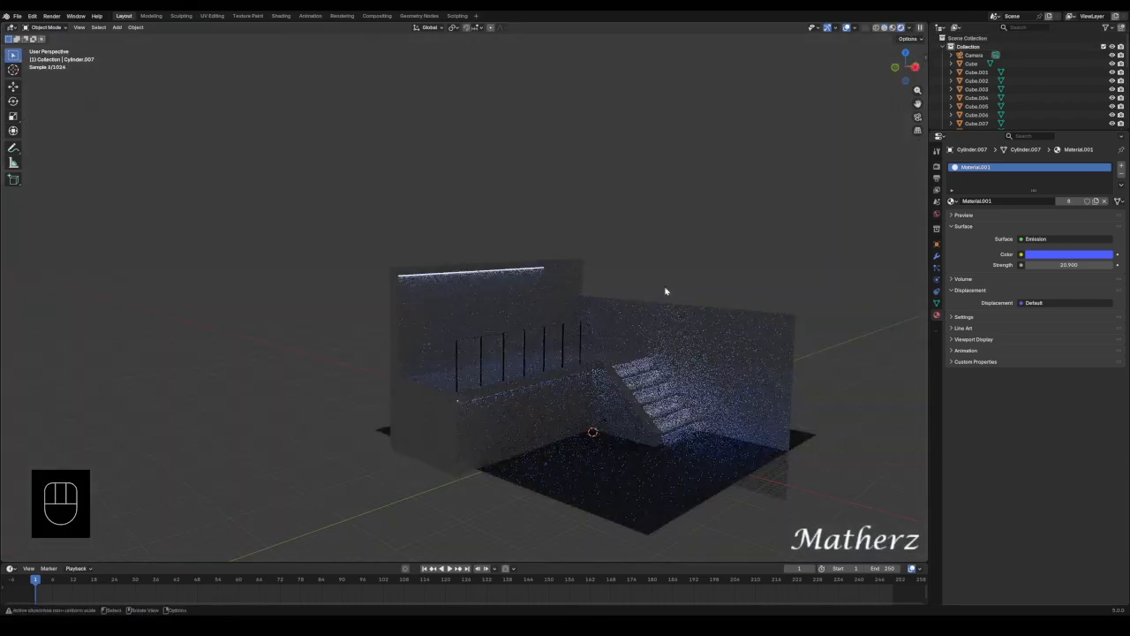
pyautogui.moveTo(666, 290)
pyautogui.mouseDown(button='middle')
pyautogui.moveTo(656, 273)
pyautogui.moveTo(685, 364)
pyautogui.moveTo(621, 338)
pyautogui.moveTo(584, 338)
pyautogui.mouseUp(button='middle')
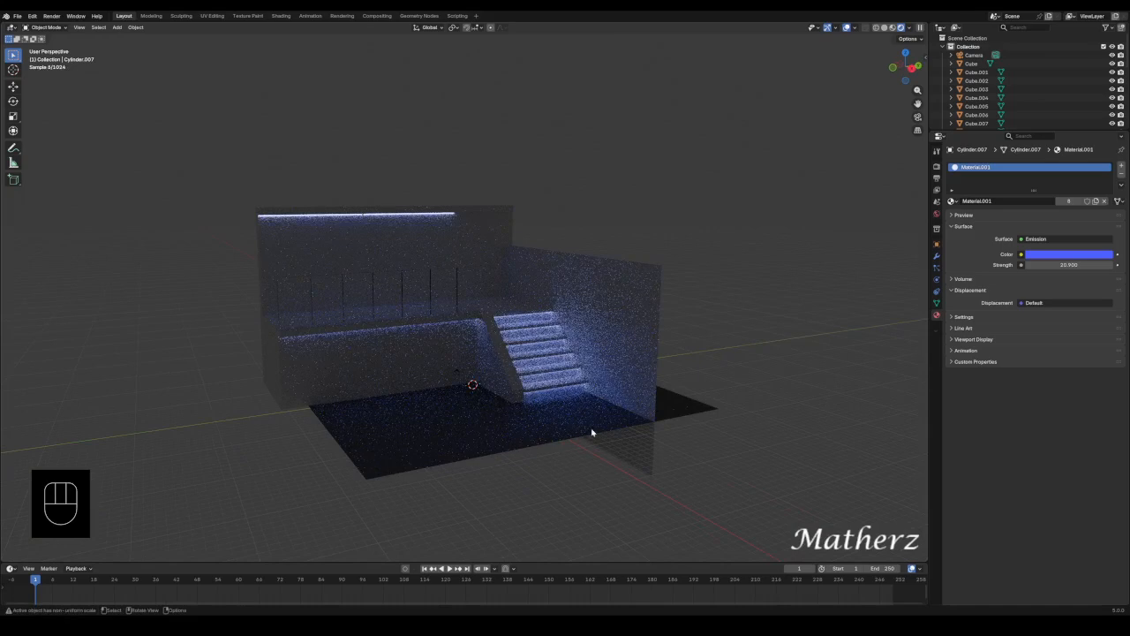
# Scale the side wall plane beside the stairs taller along Z and move it up to the height of the rear wall.
pyautogui.click(591, 314)
pyautogui.click(591, 348)
pyautogui.press('s')
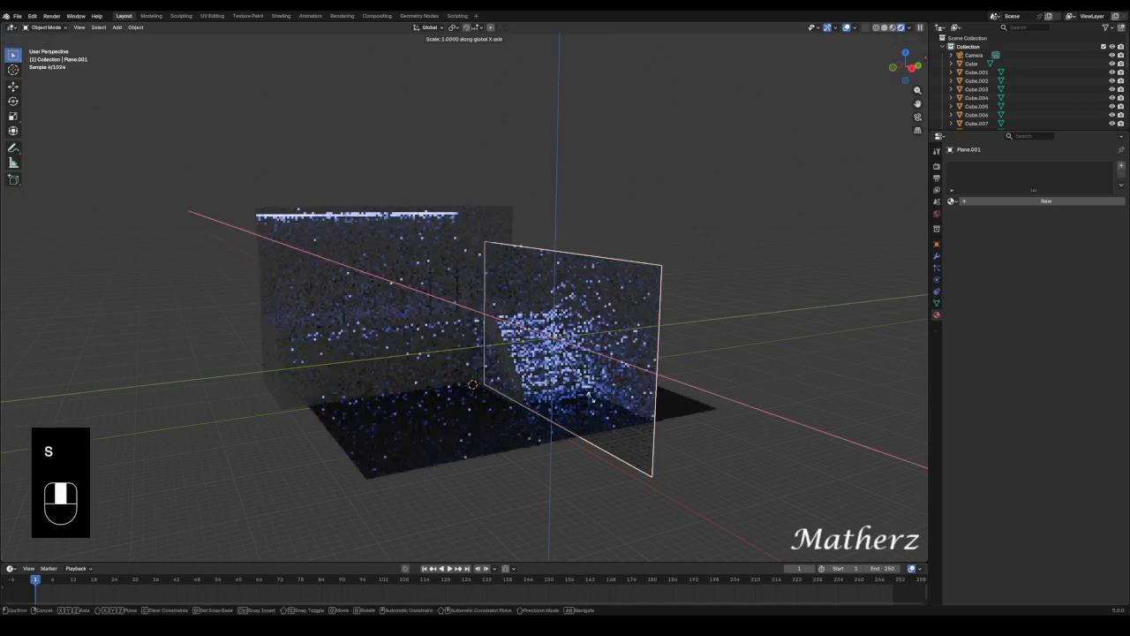
pyautogui.press('z')
pyautogui.click(593, 415)
pyautogui.press('g')
pyautogui.press('z')
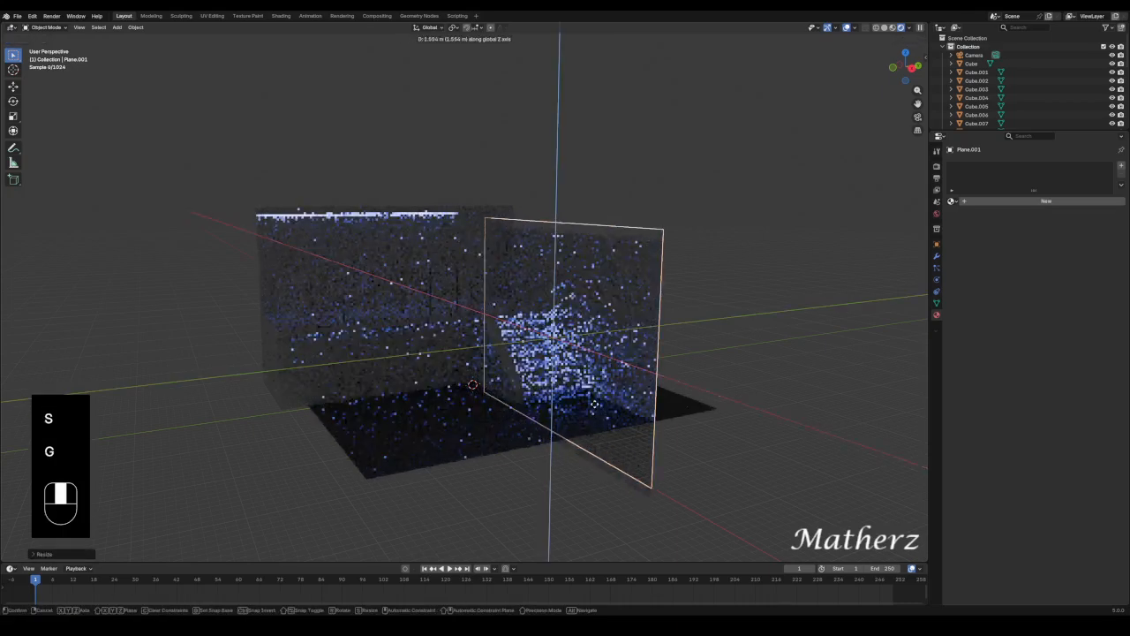
pyautogui.click(457, 457)
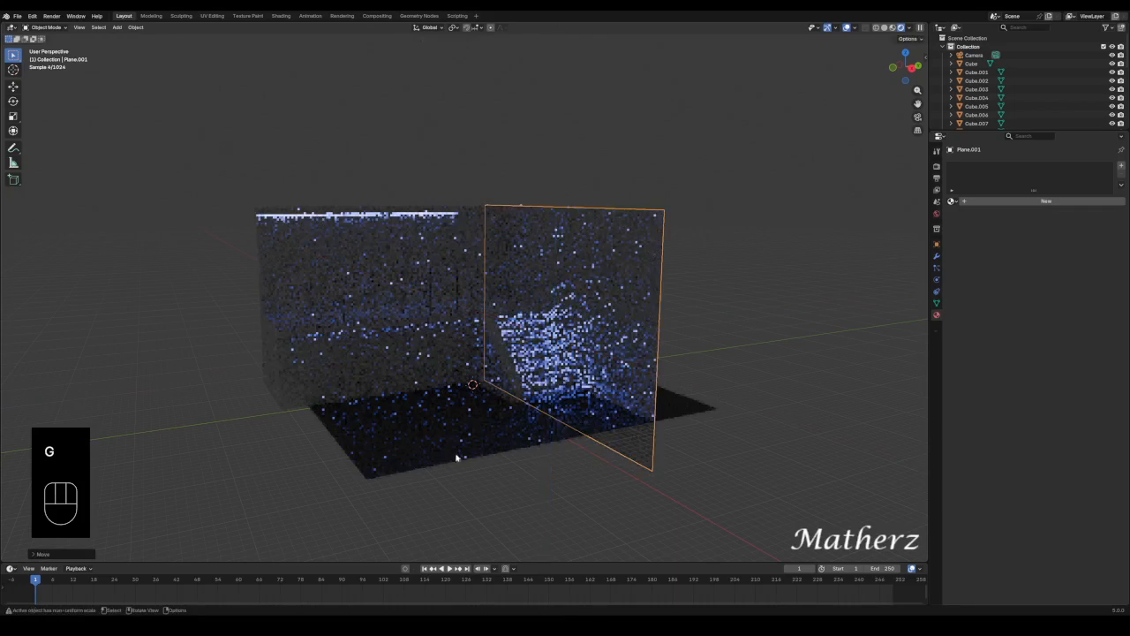
# Move the floor plane along negative Y so it extends past the landing's outer end.
pyautogui.click(448, 457)
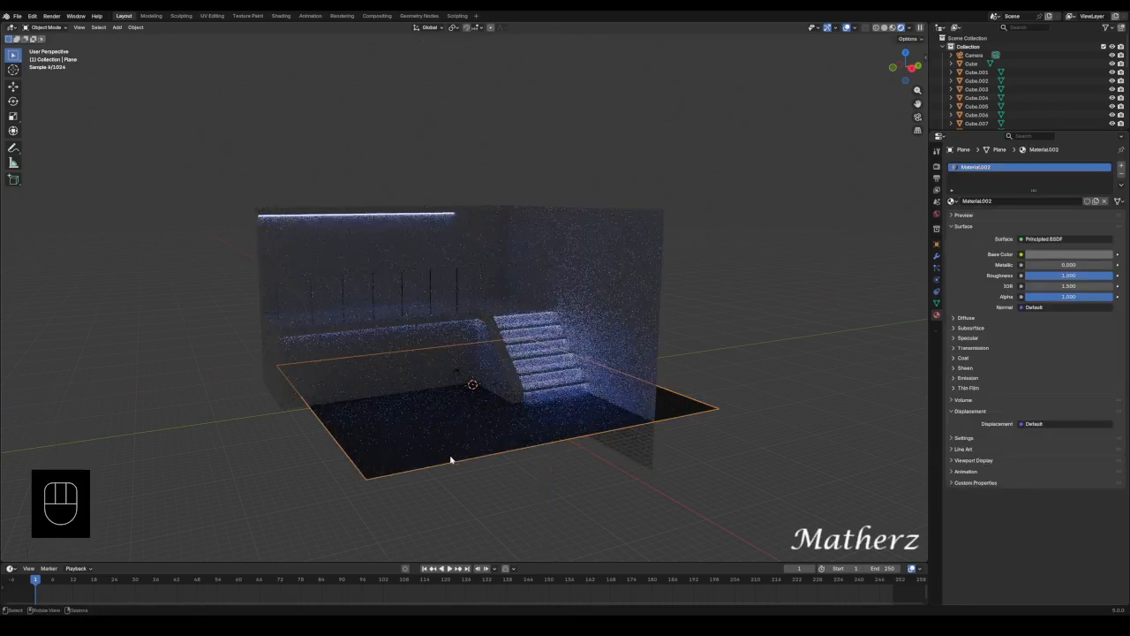
pyautogui.moveTo(459, 461); pyautogui.dragTo(462, 452, button='middle')
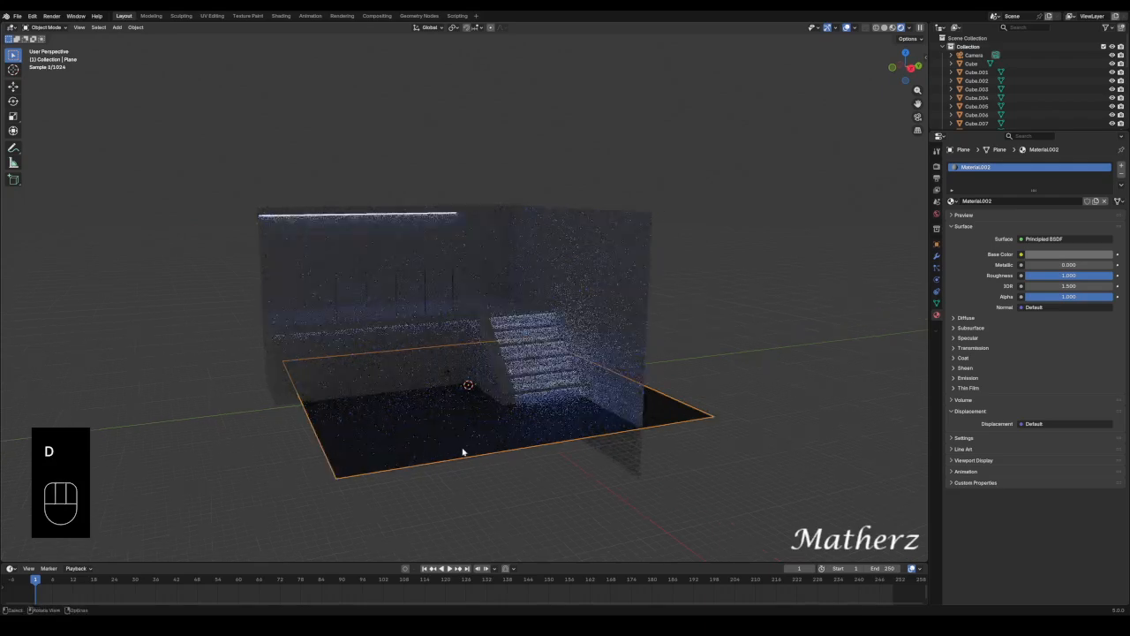
pyautogui.hotkey('shift', 'd')
pyautogui.press('y')
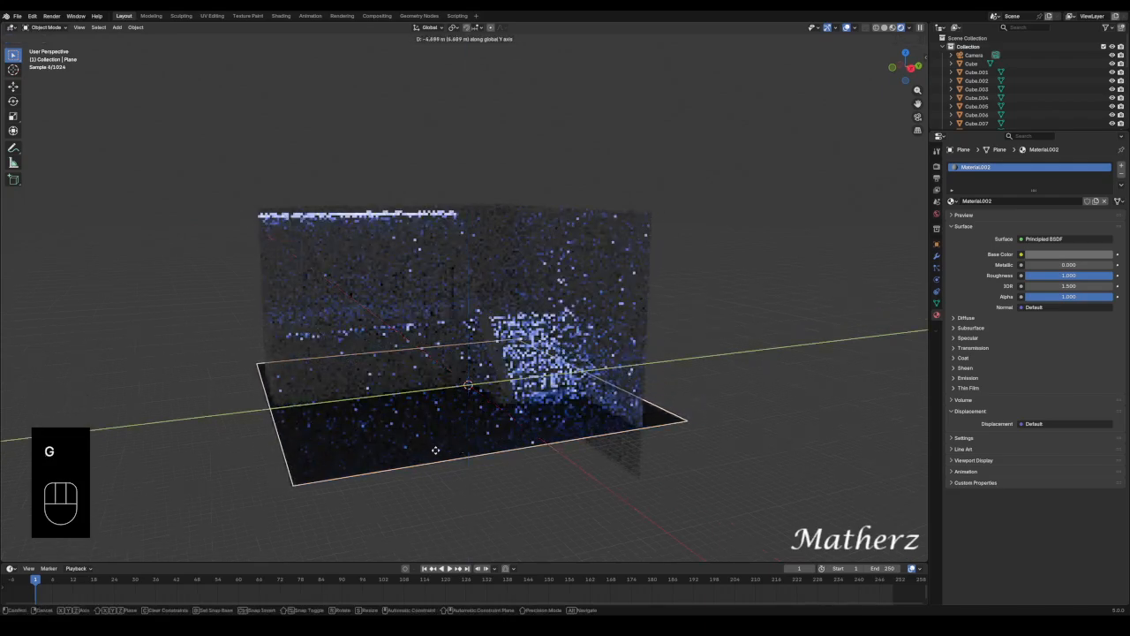
pyautogui.click(446, 451)
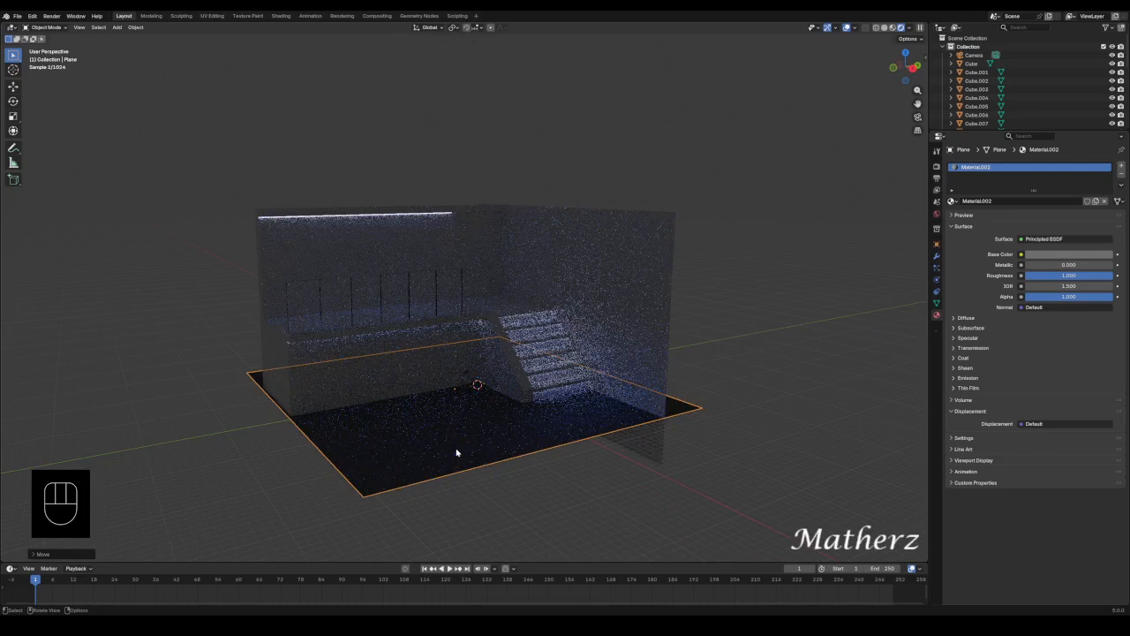
# Duplicate the floor plane and raise the copy about 29 m along Z onto the walls as a ceiling, leaving it deselected.
pyautogui.hotkey('shift', 'd')
pyautogui.press('z')
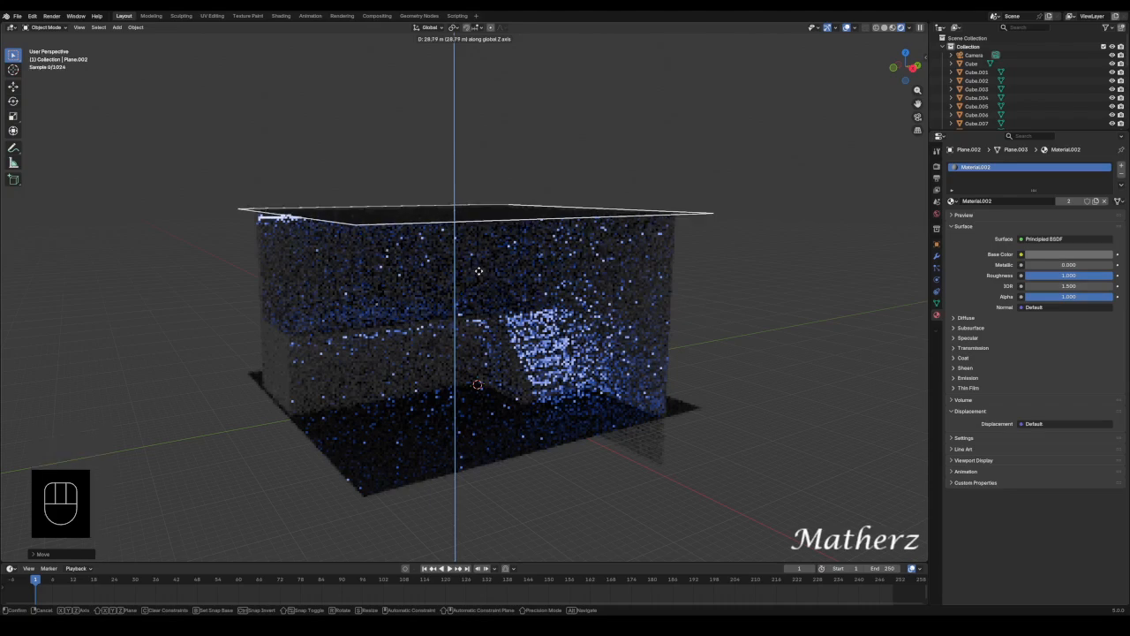
pyautogui.click(478, 272)
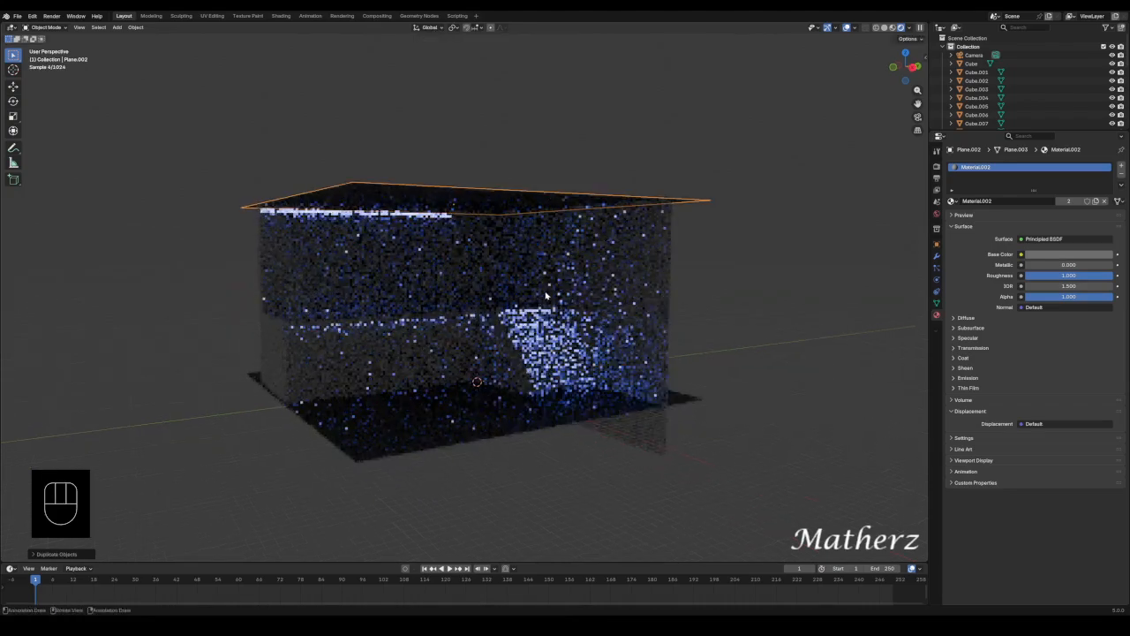
pyautogui.scroll(4, 536, 307)
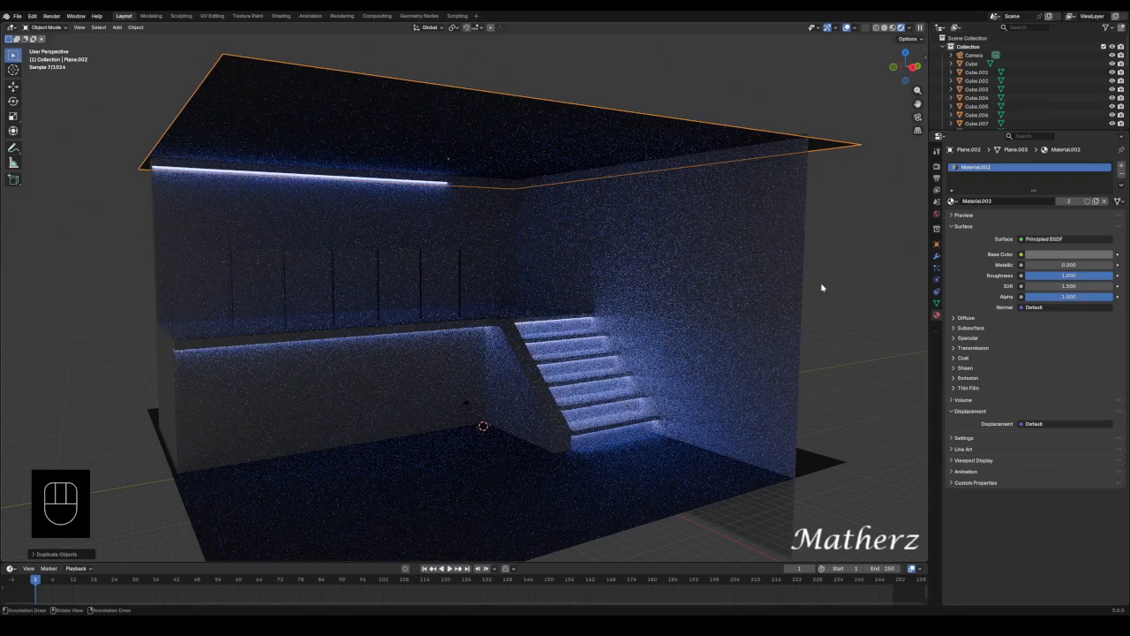
pyautogui.click(821, 287)
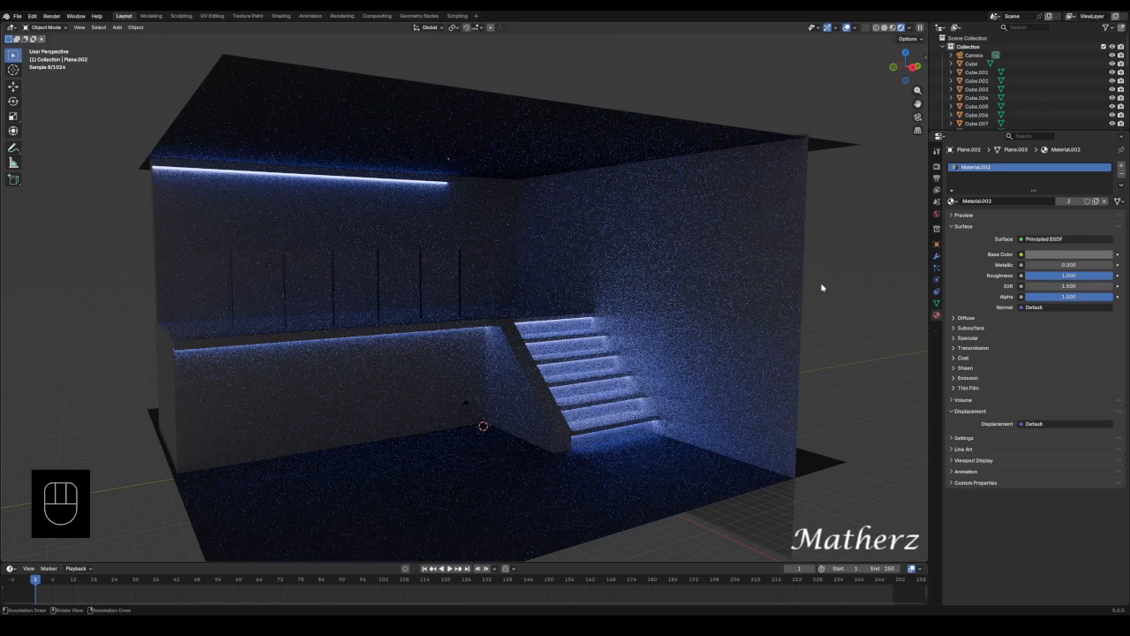